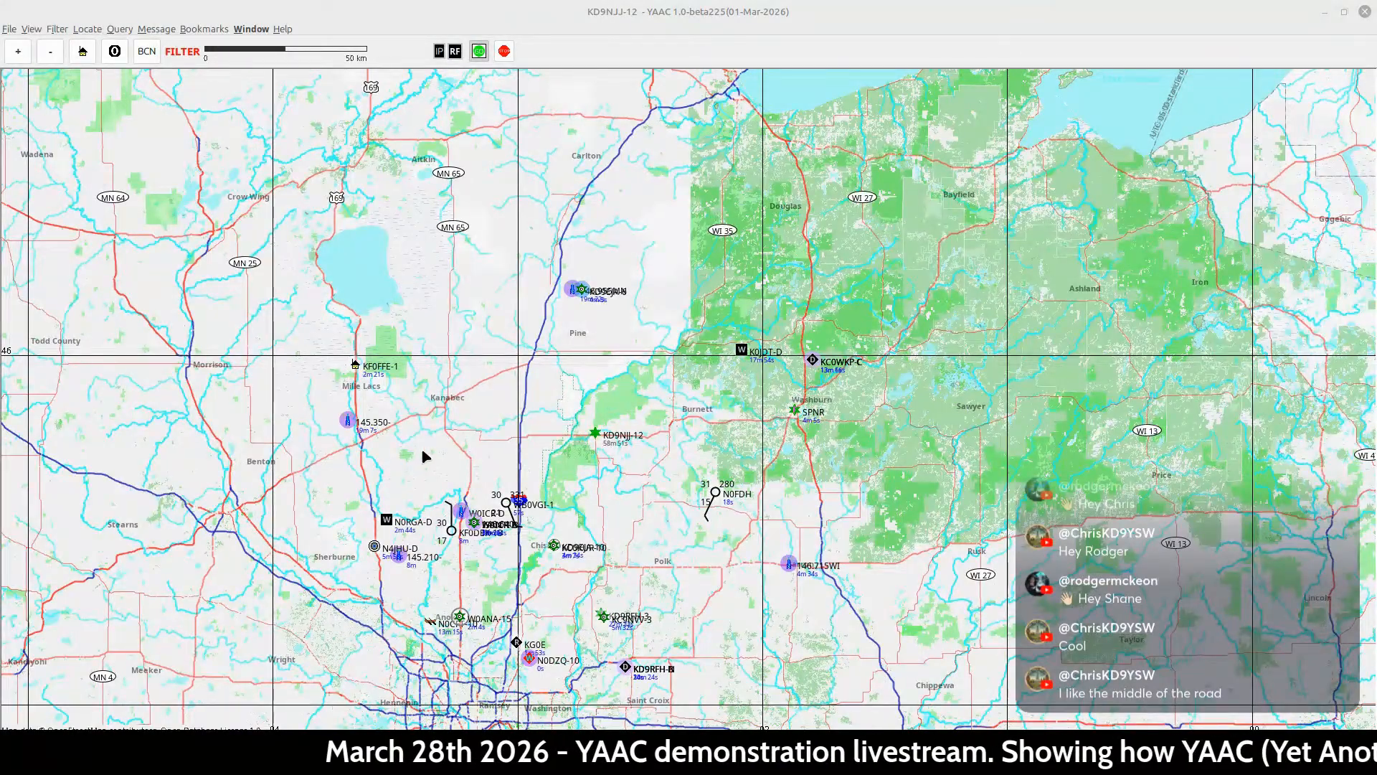
- Show the station details of the APRS station just southwest of the Anoka label, then dismiss them
scroll(585, 642, up, 4)
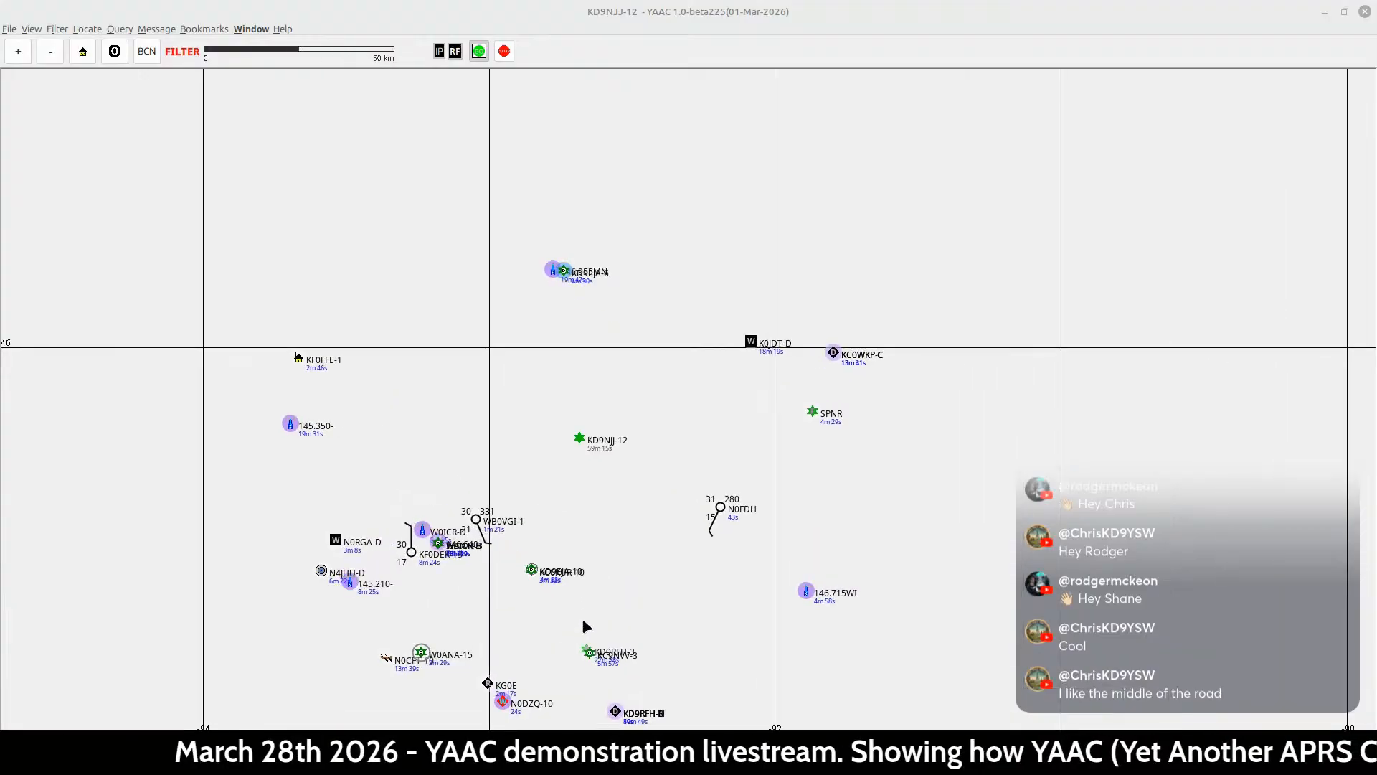
drag(423, 603, 624, 213)
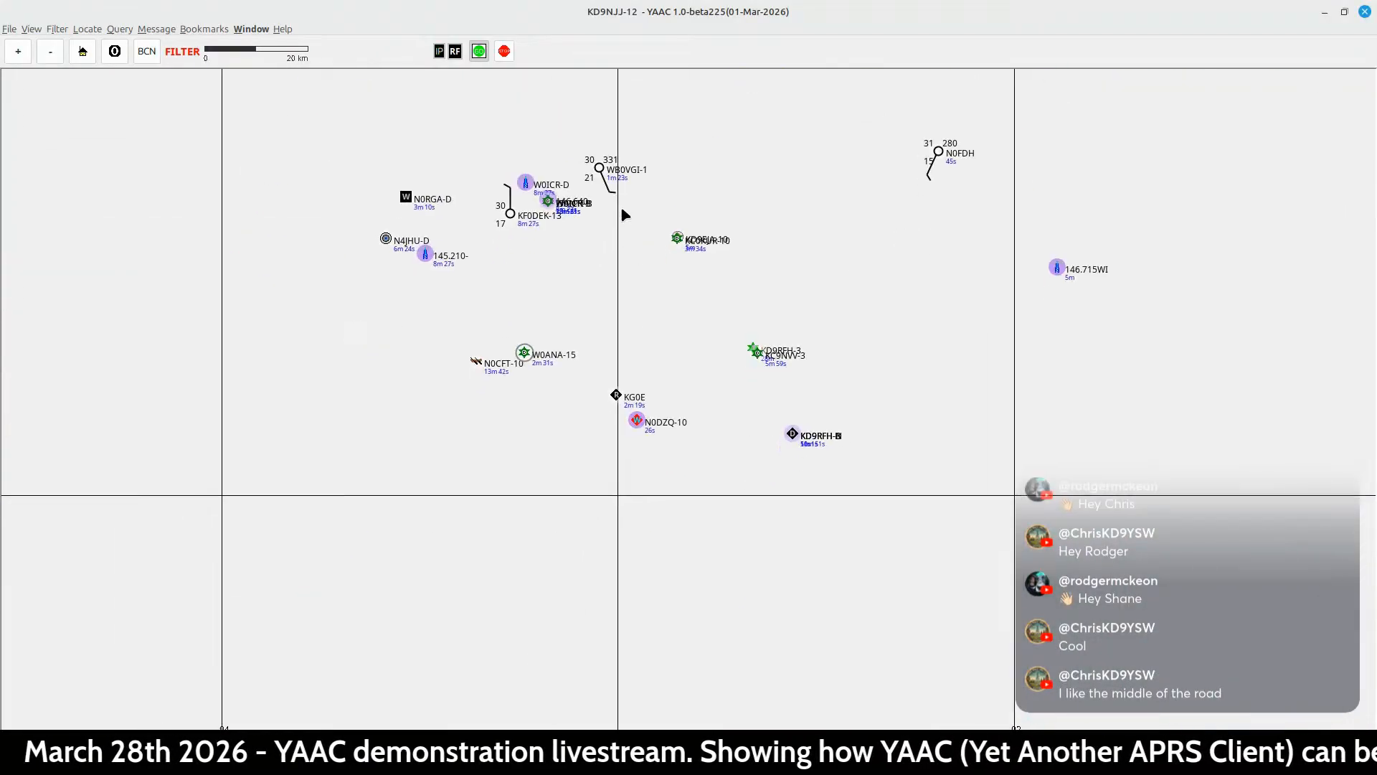
scroll(626, 477, up, 1)
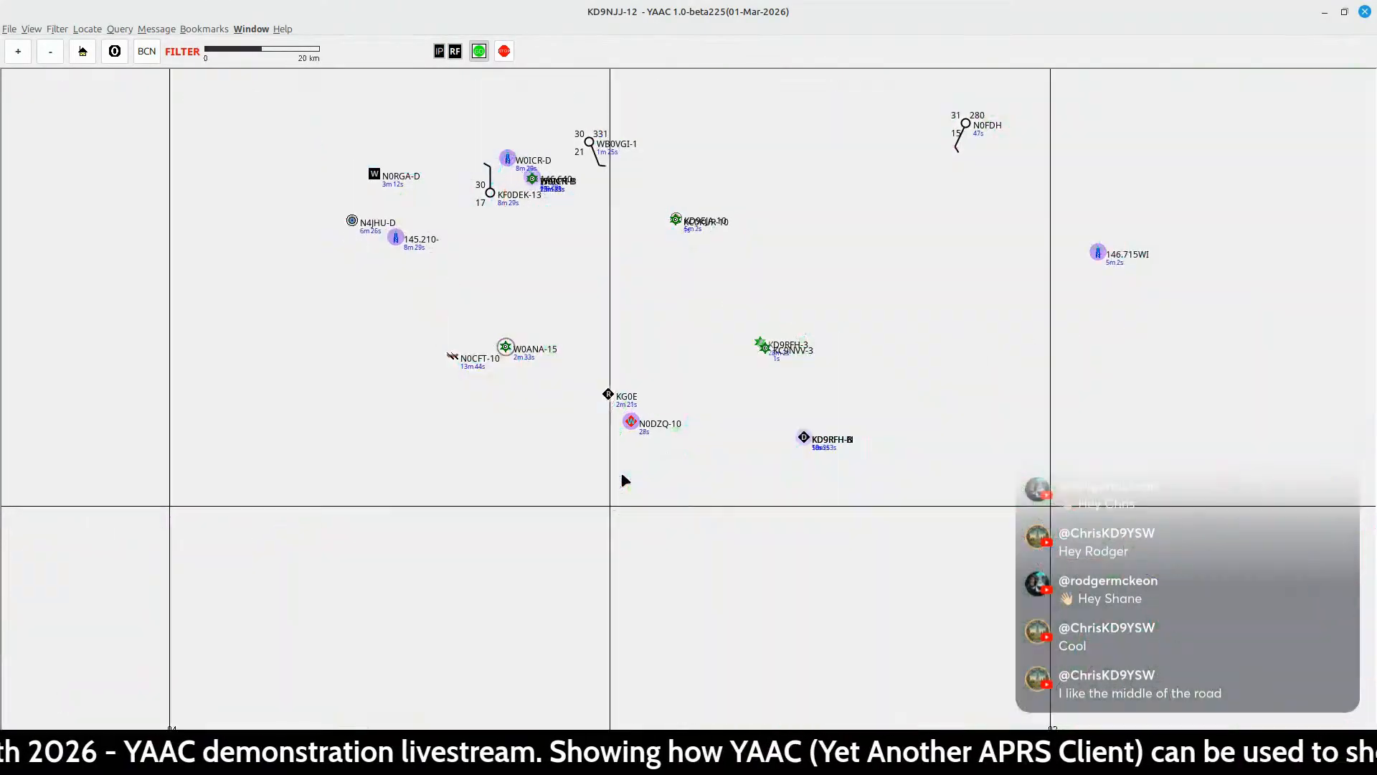
scroll(626, 480, up, 1)
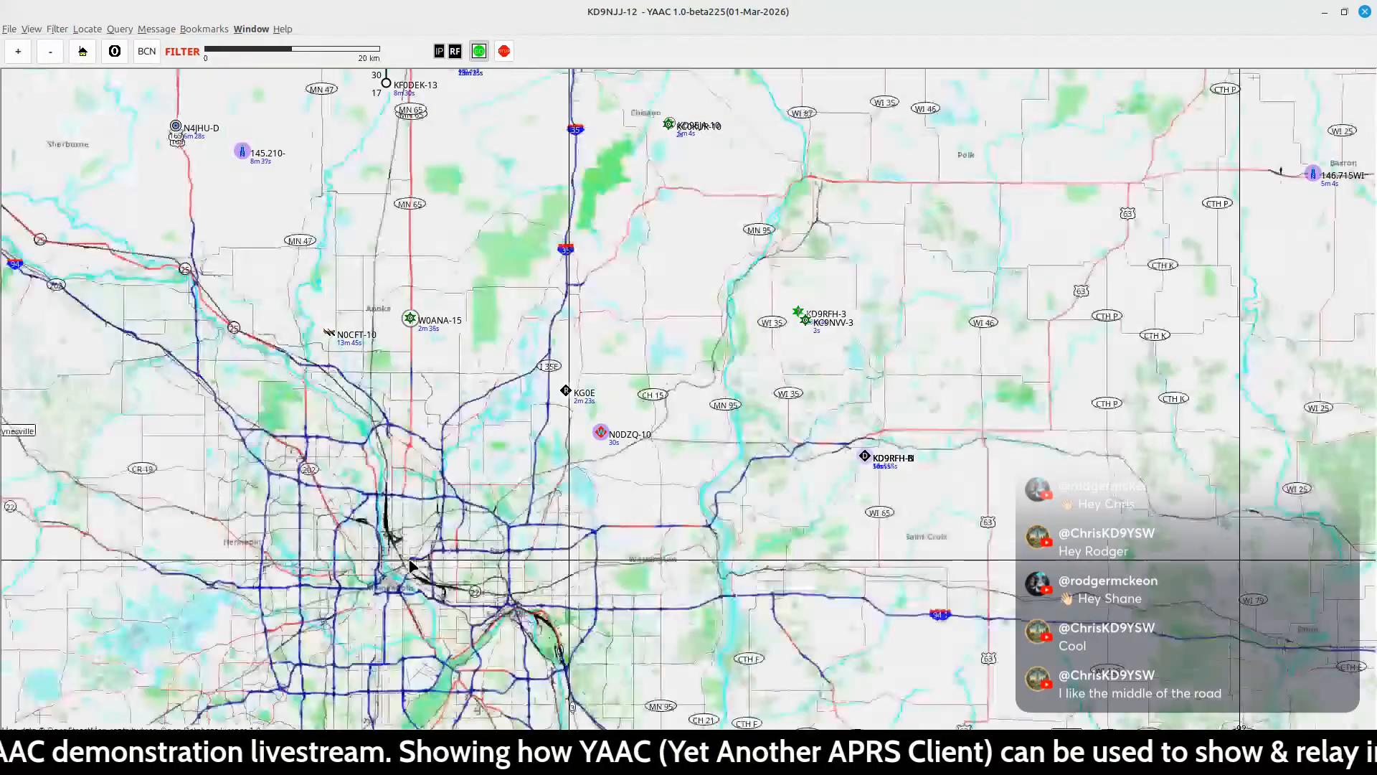
drag(371, 571, 616, 420)
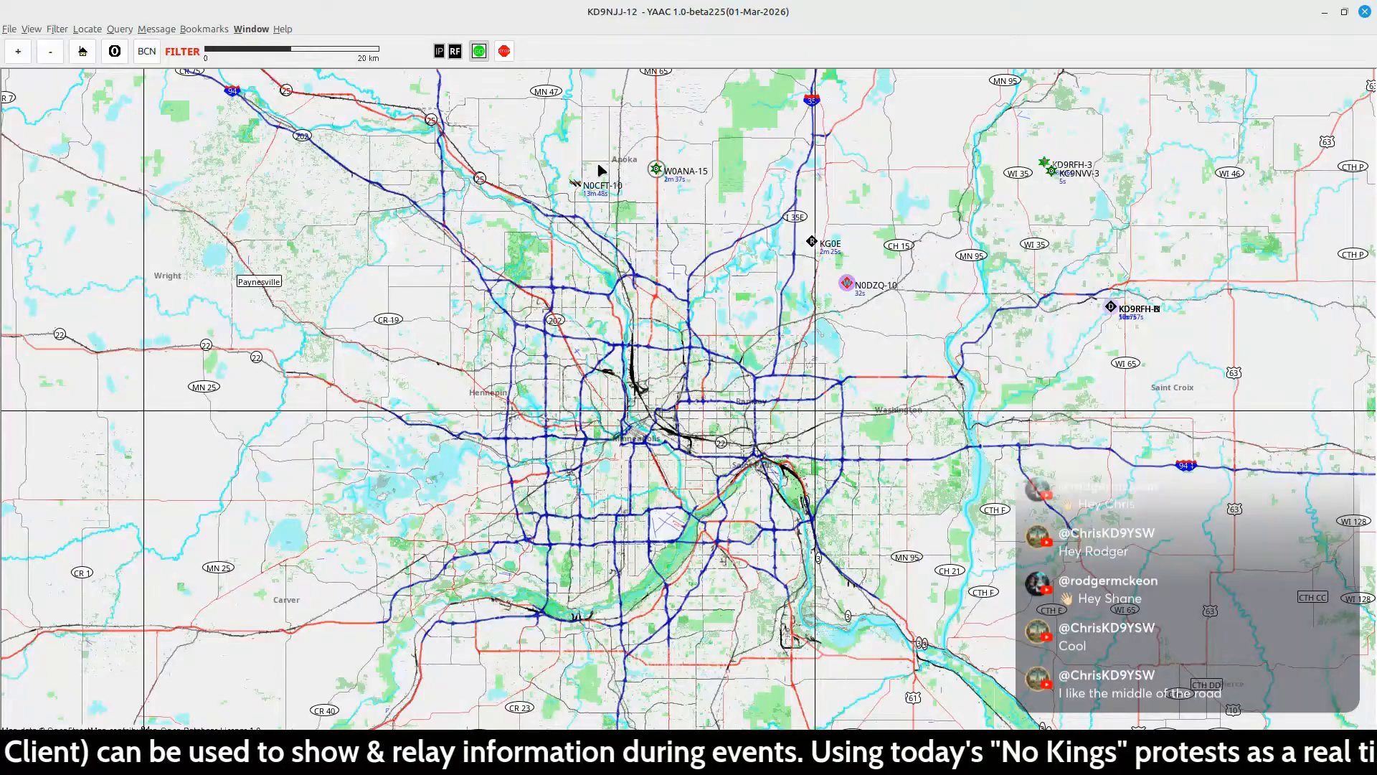
scroll(602, 170, up, 2)
drag(575, 129, 641, 507)
scroll(625, 479, up, 4)
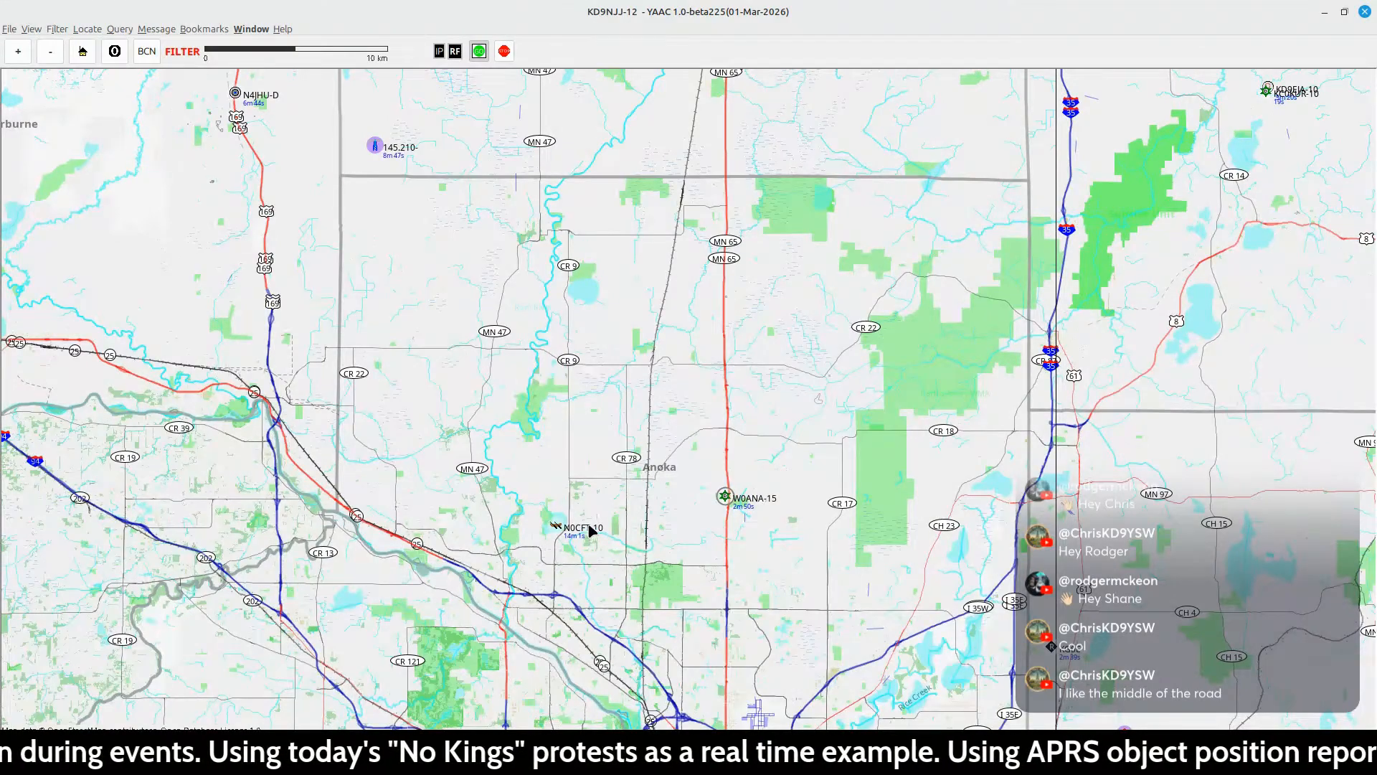
click(557, 528)
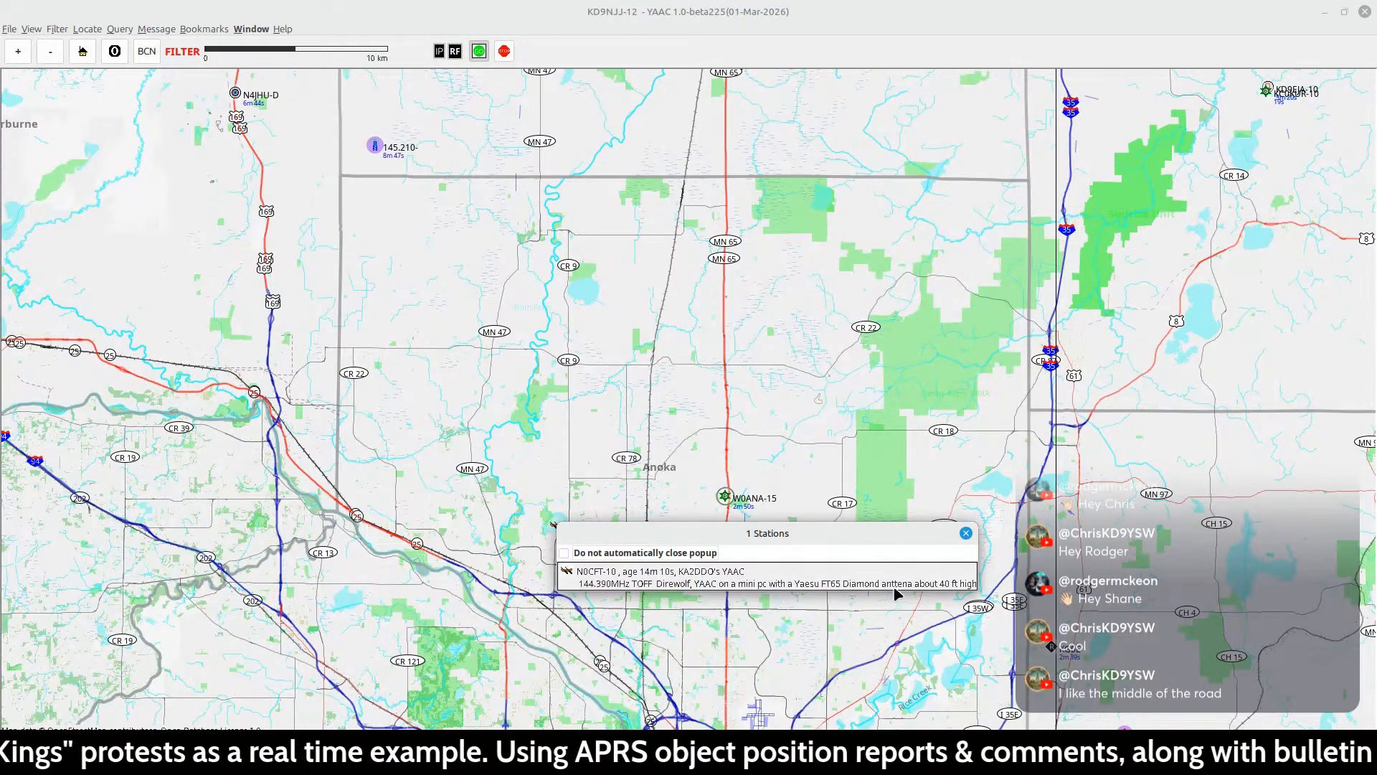
click(885, 342)
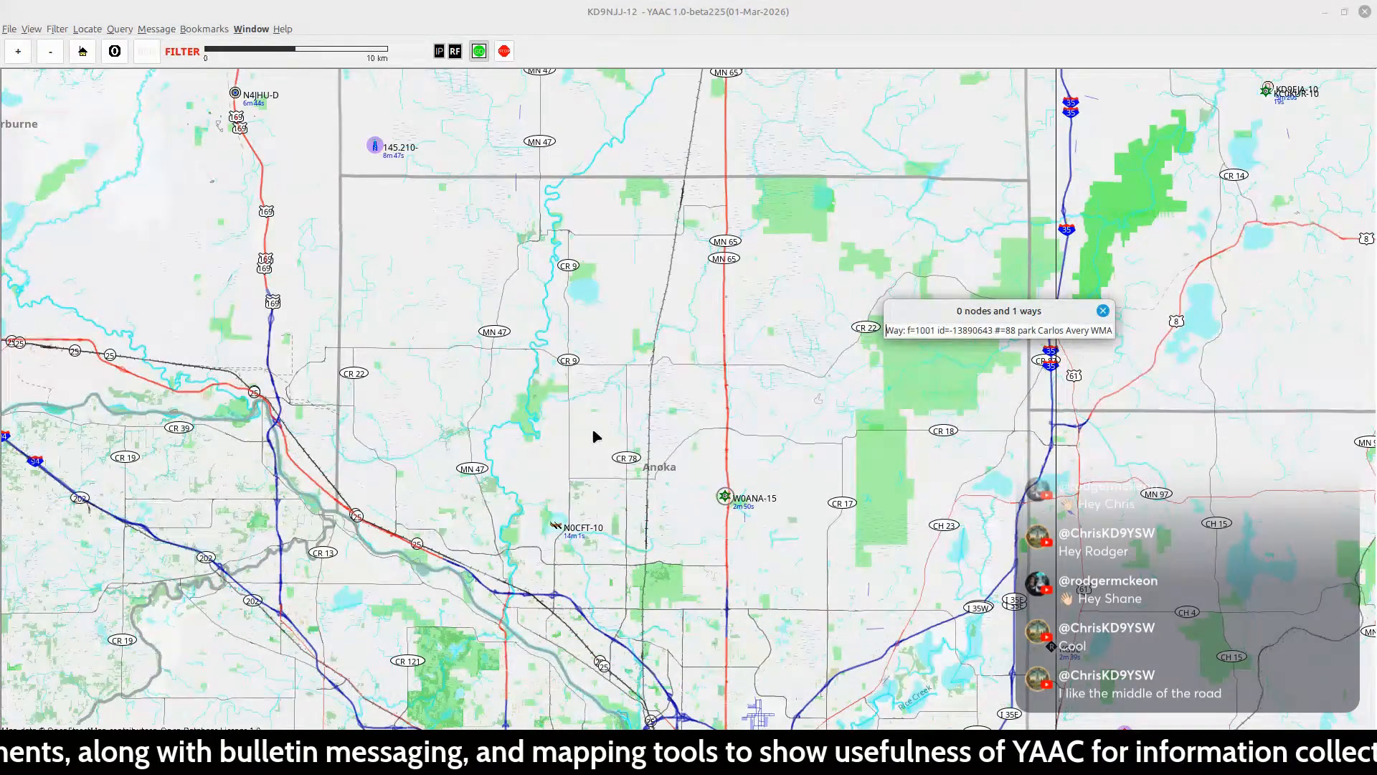
- Examine the map from the Twin Cities north through Chisago to Burnett County
scroll(801, 478, down, 3)
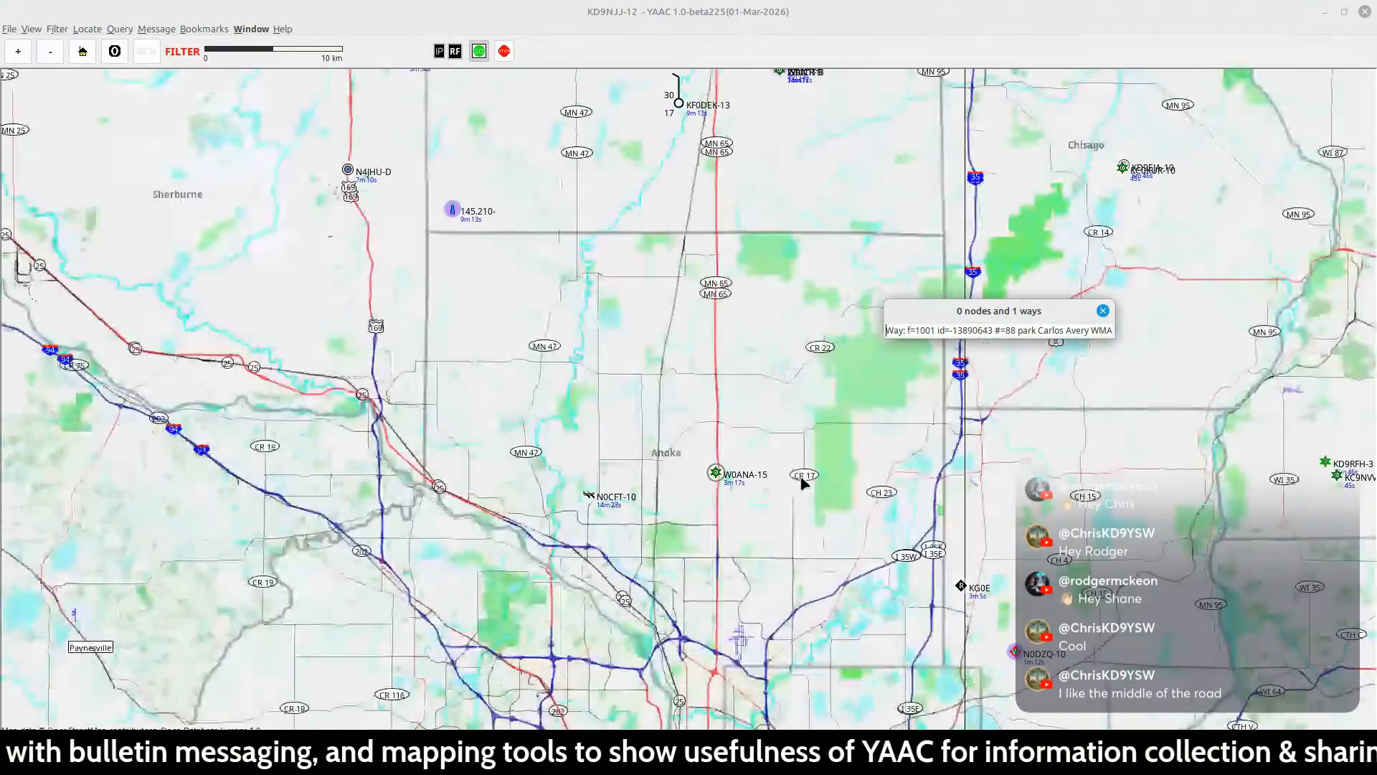
drag(955, 609, 811, 378)
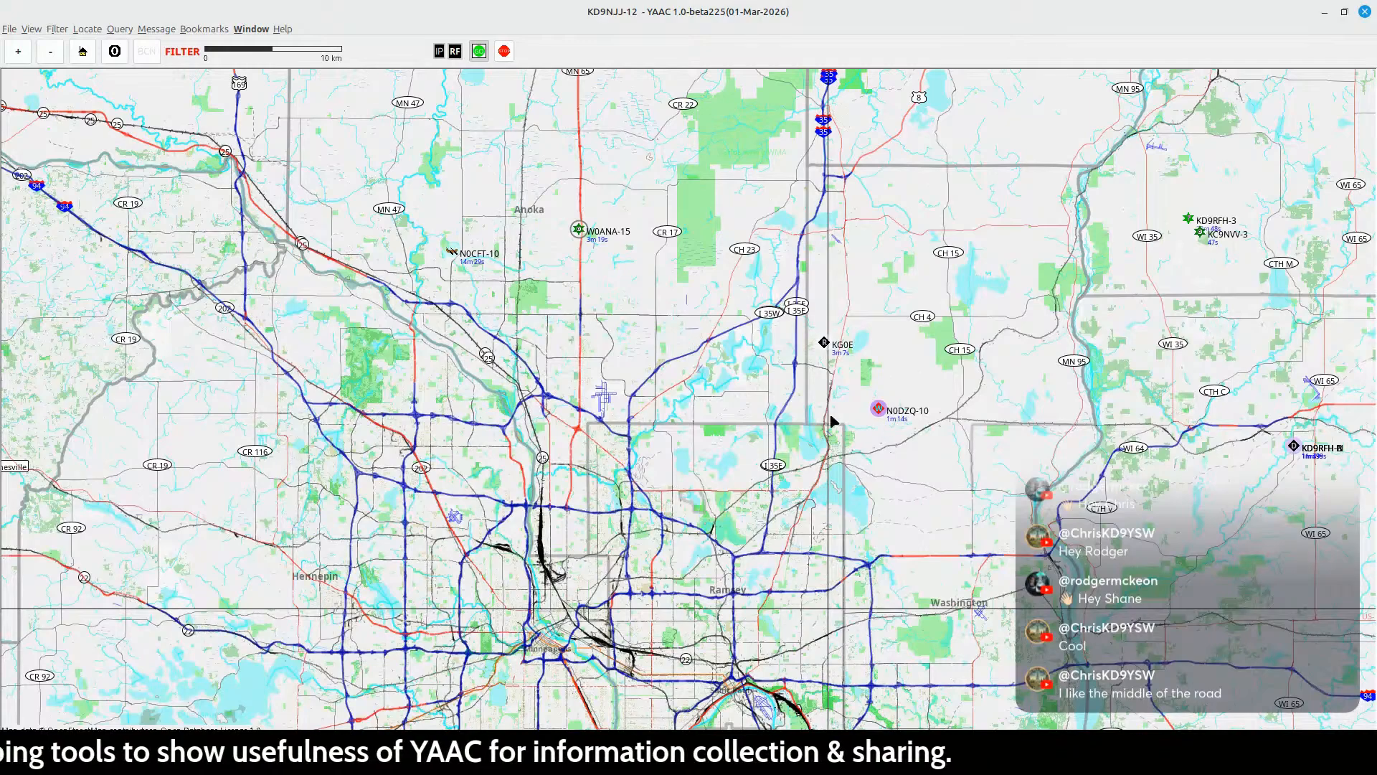
drag(726, 459, 701, 356)
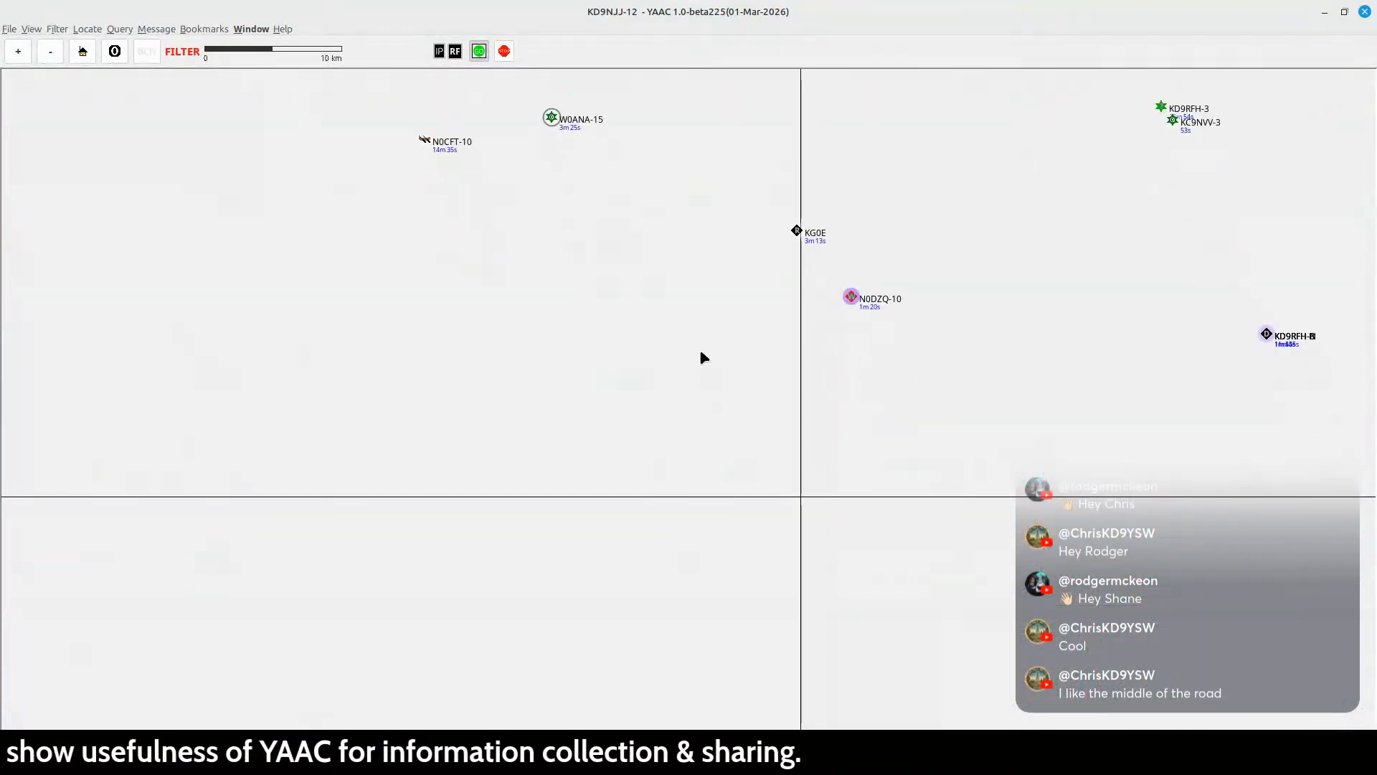
scroll(703, 357, down, 1)
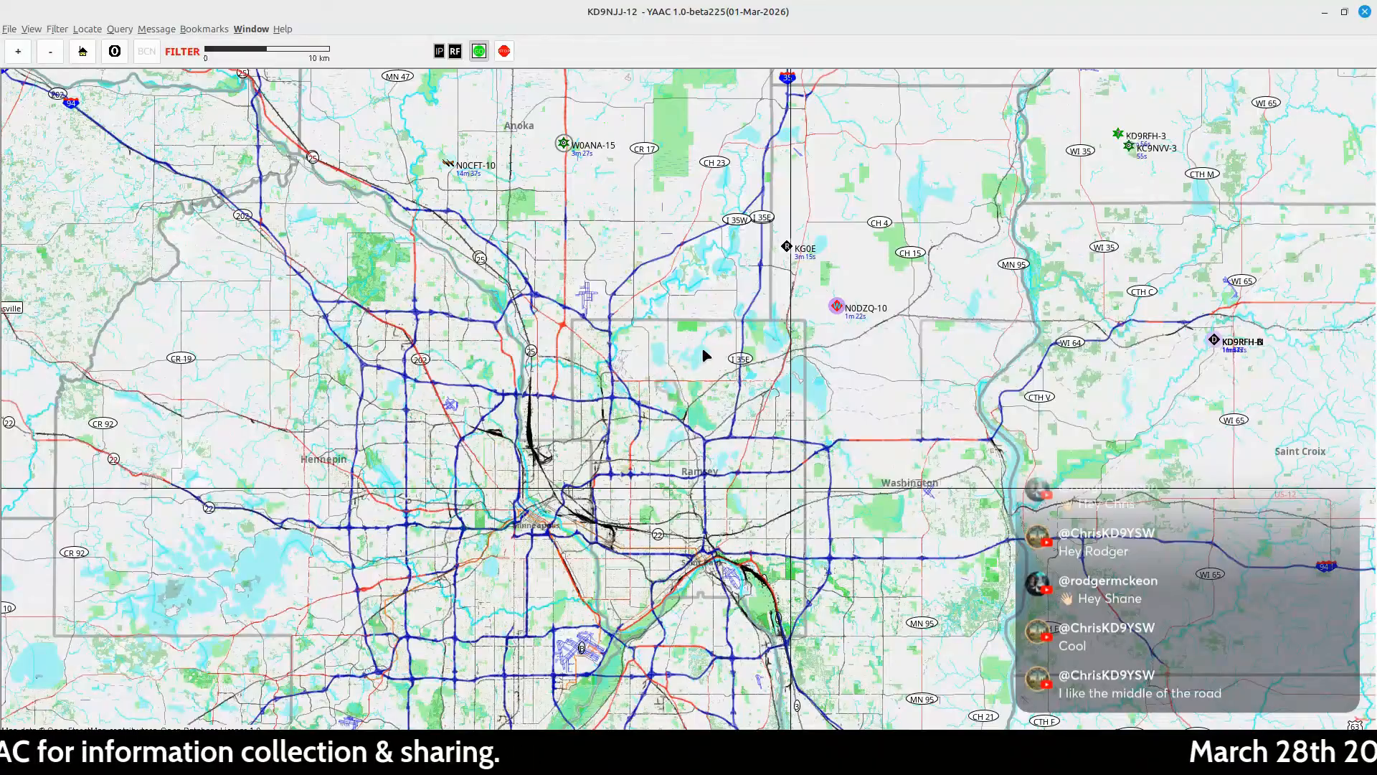
drag(721, 218, 466, 774)
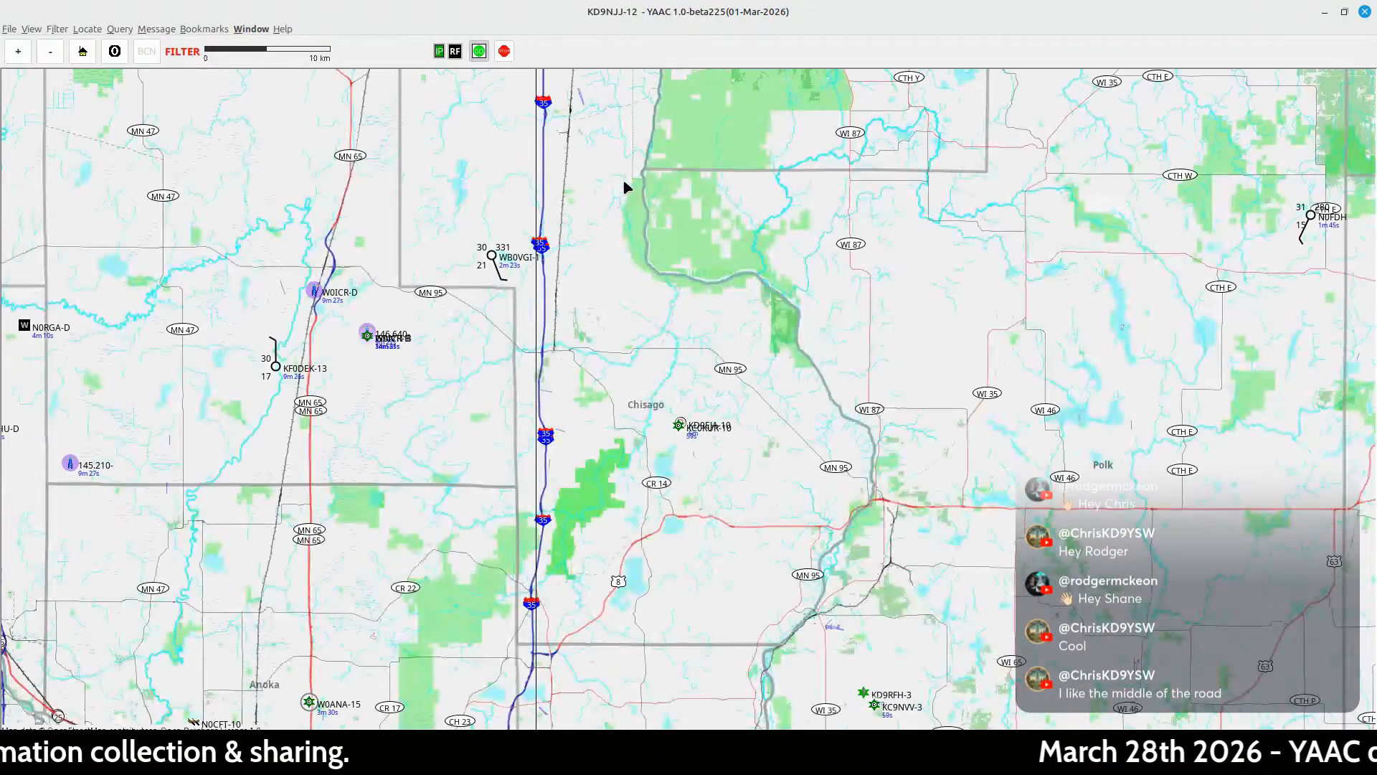
drag(630, 184, 569, 601)
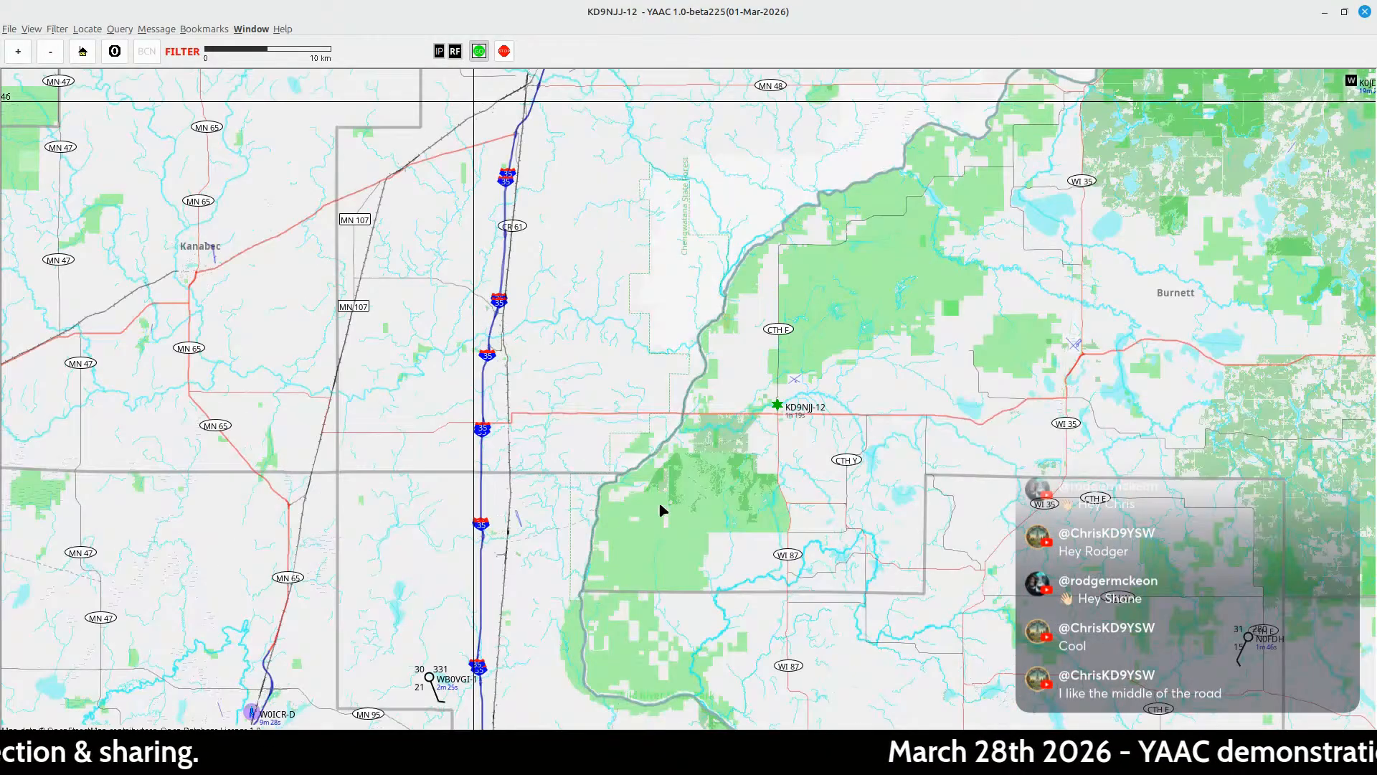
drag(1005, 424, 735, 456)
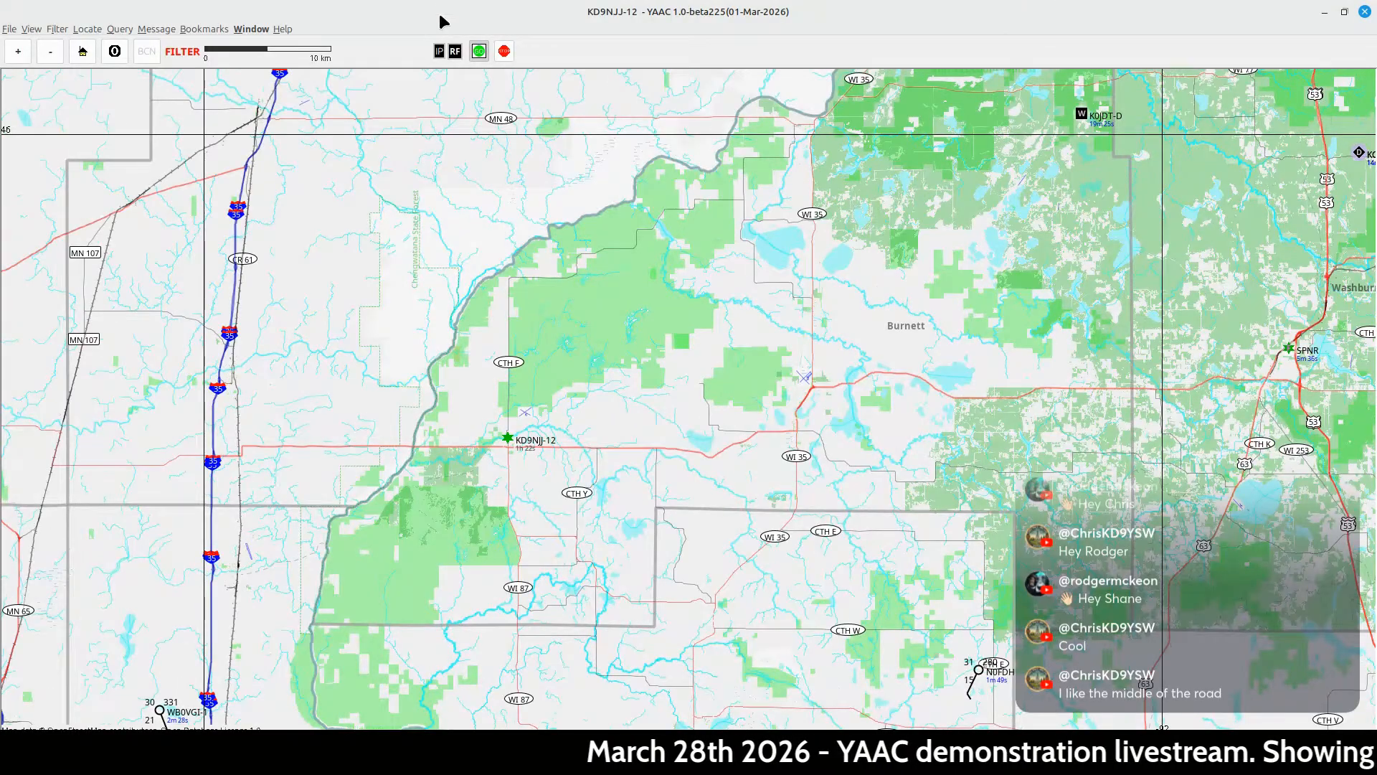
- Recall the Home50K map bookmark and examine the stations between Mille Lacs, Chisago and Burnett County
click(215, 30)
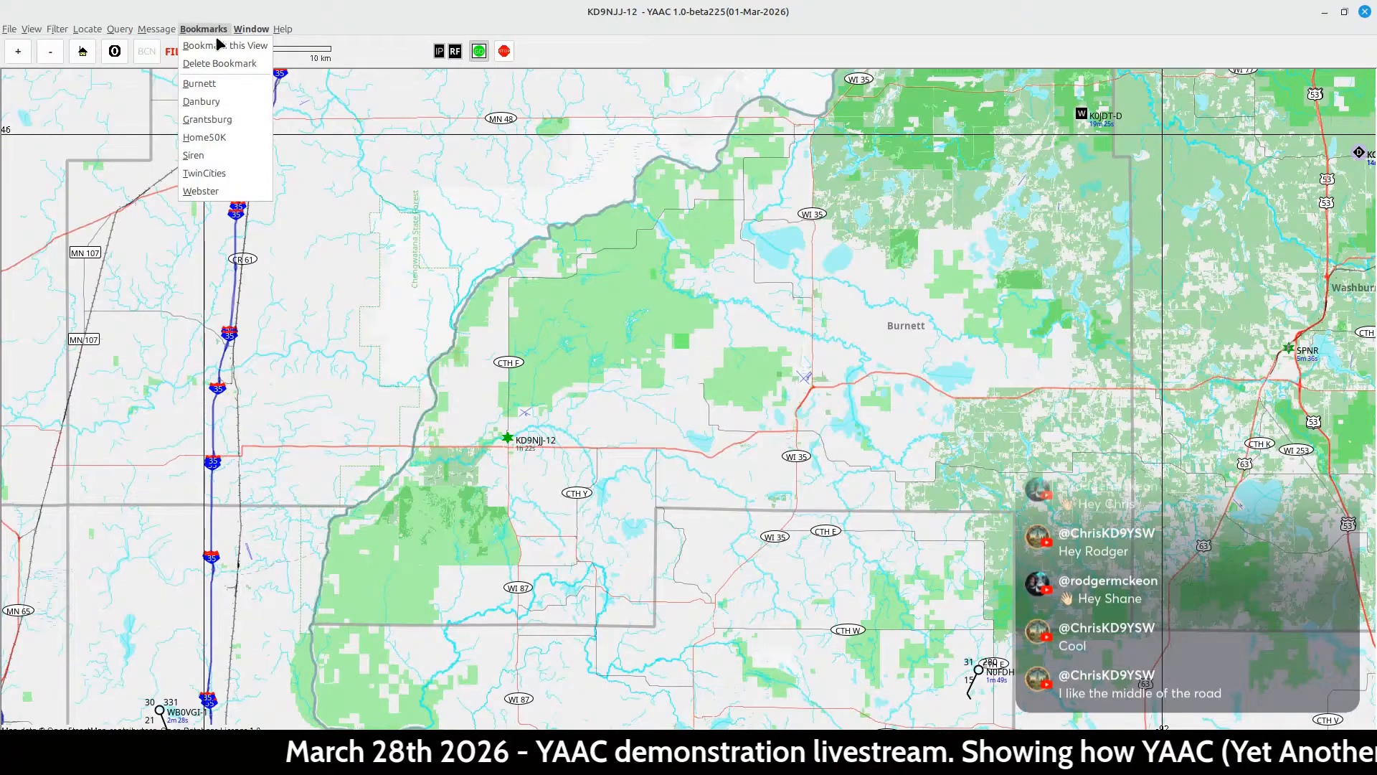
click(227, 139)
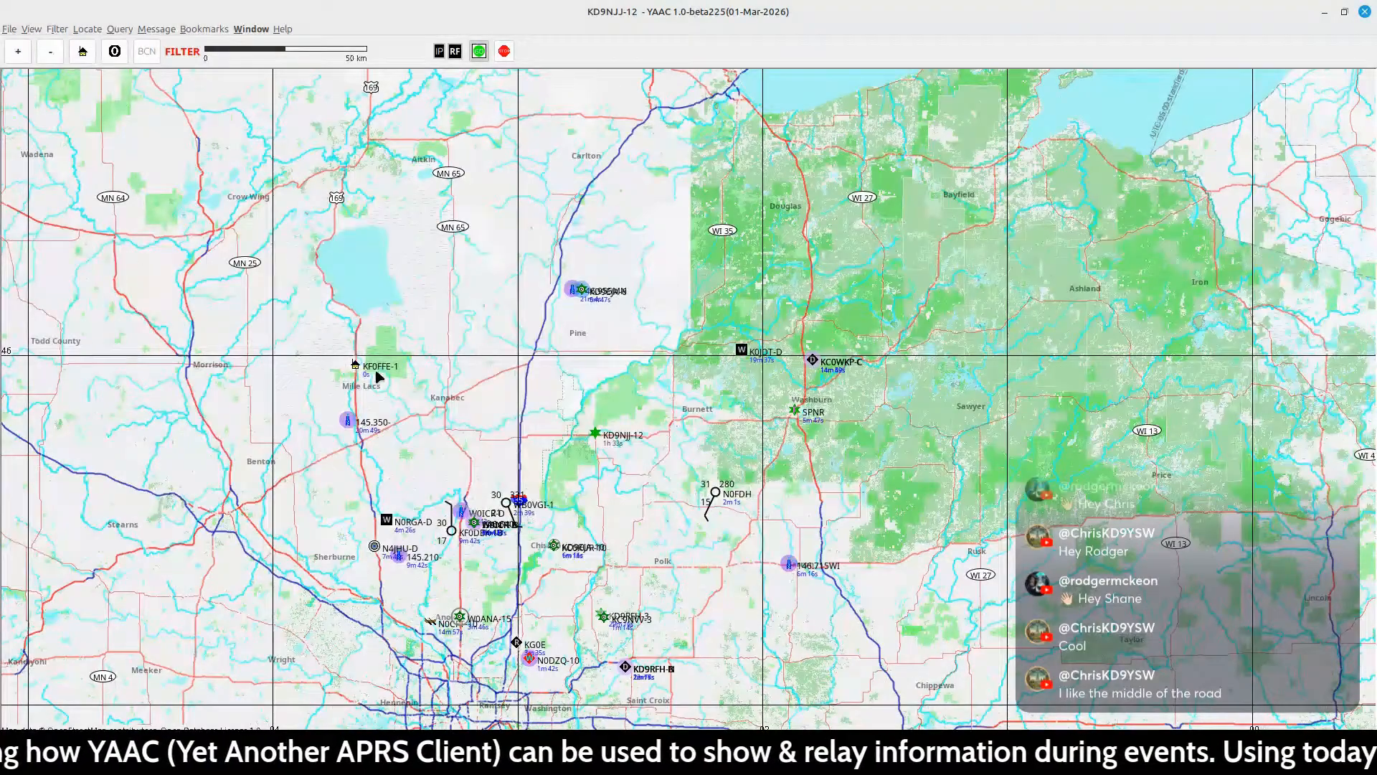
scroll(352, 358, down, 2)
scroll(353, 360, up, 2)
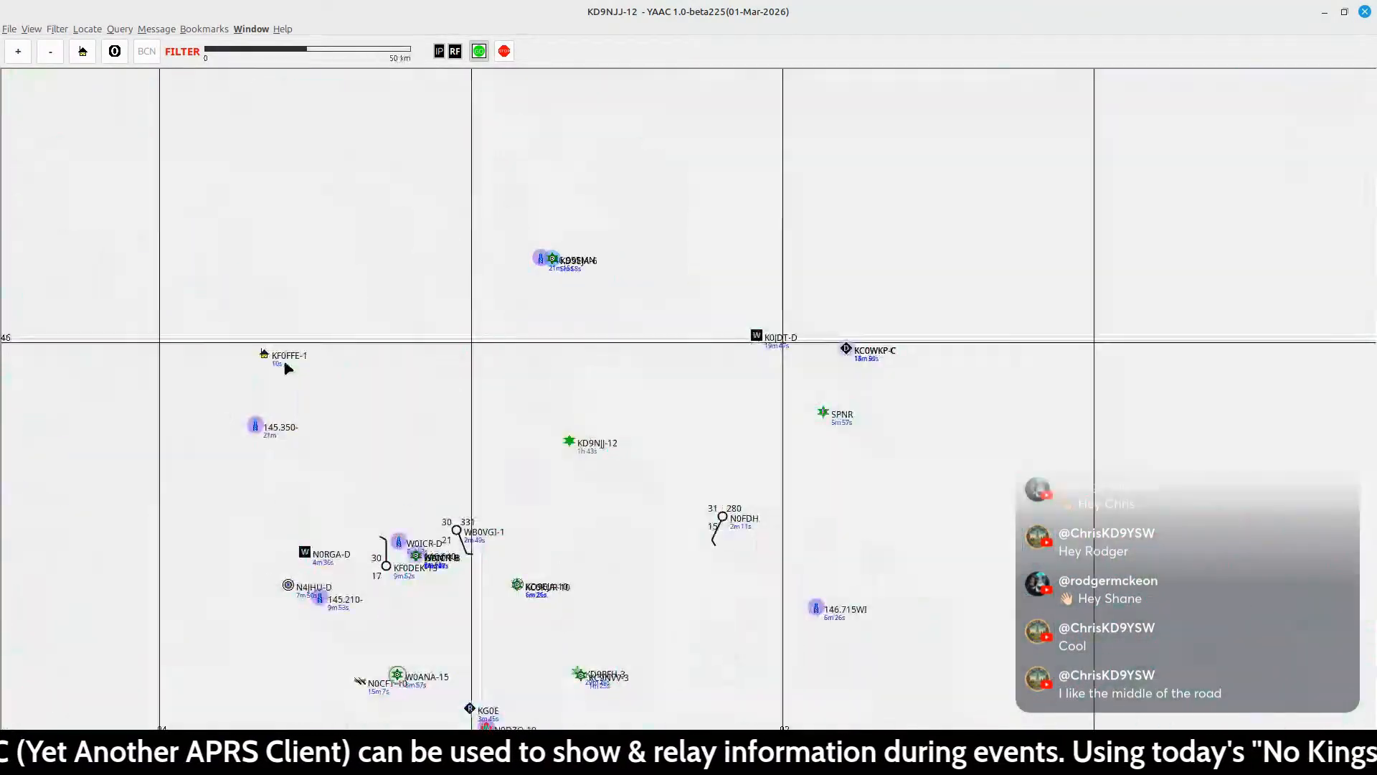
scroll(228, 348, up, 3)
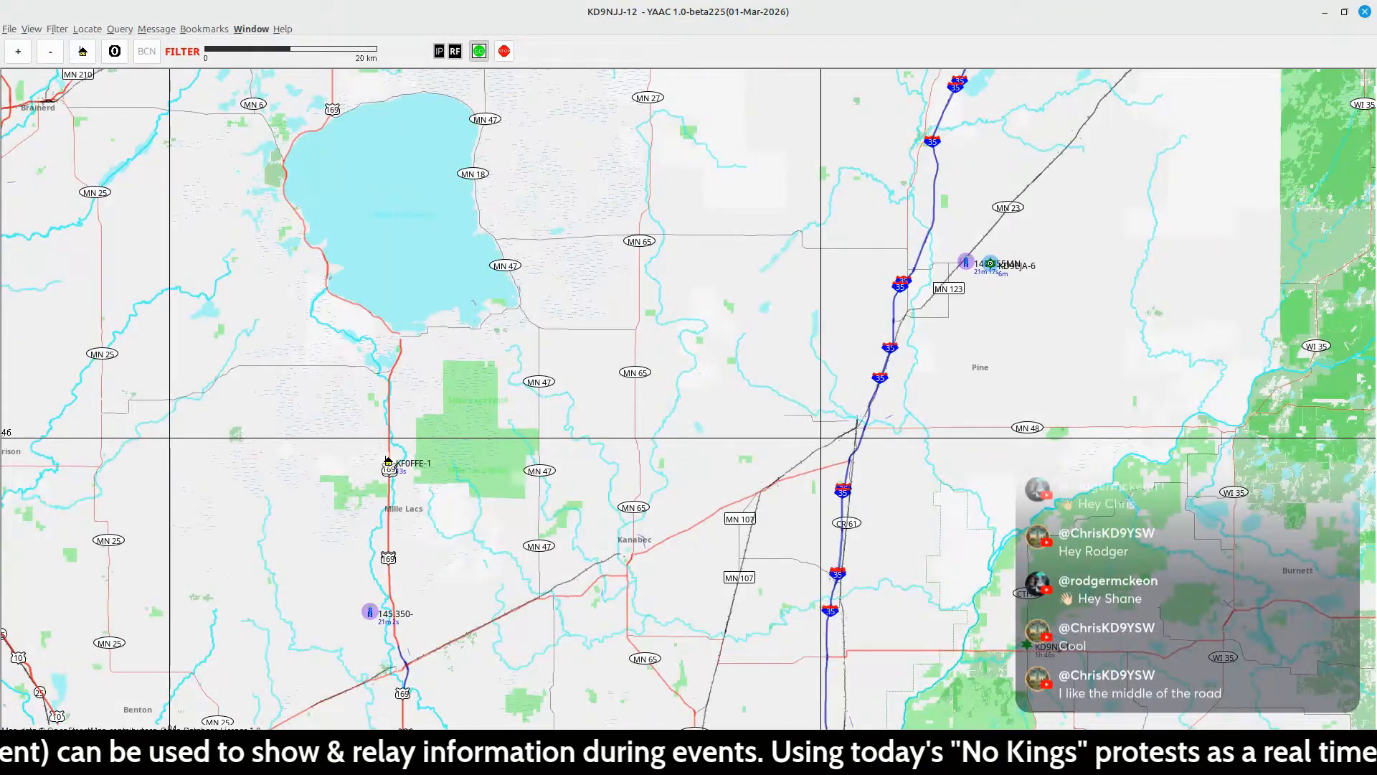
drag(980, 507, 666, 183)
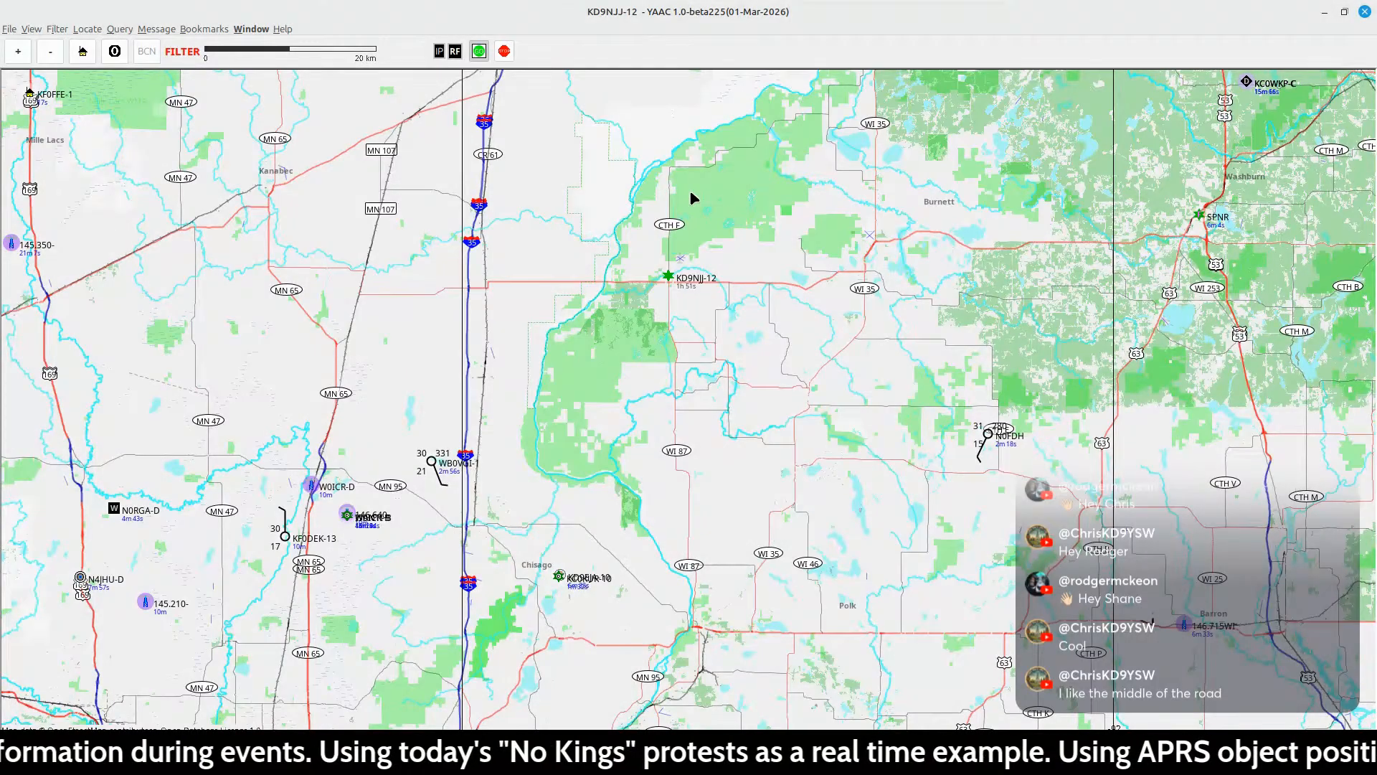
scroll(690, 192, down, 2)
drag(788, 218, 706, 306)
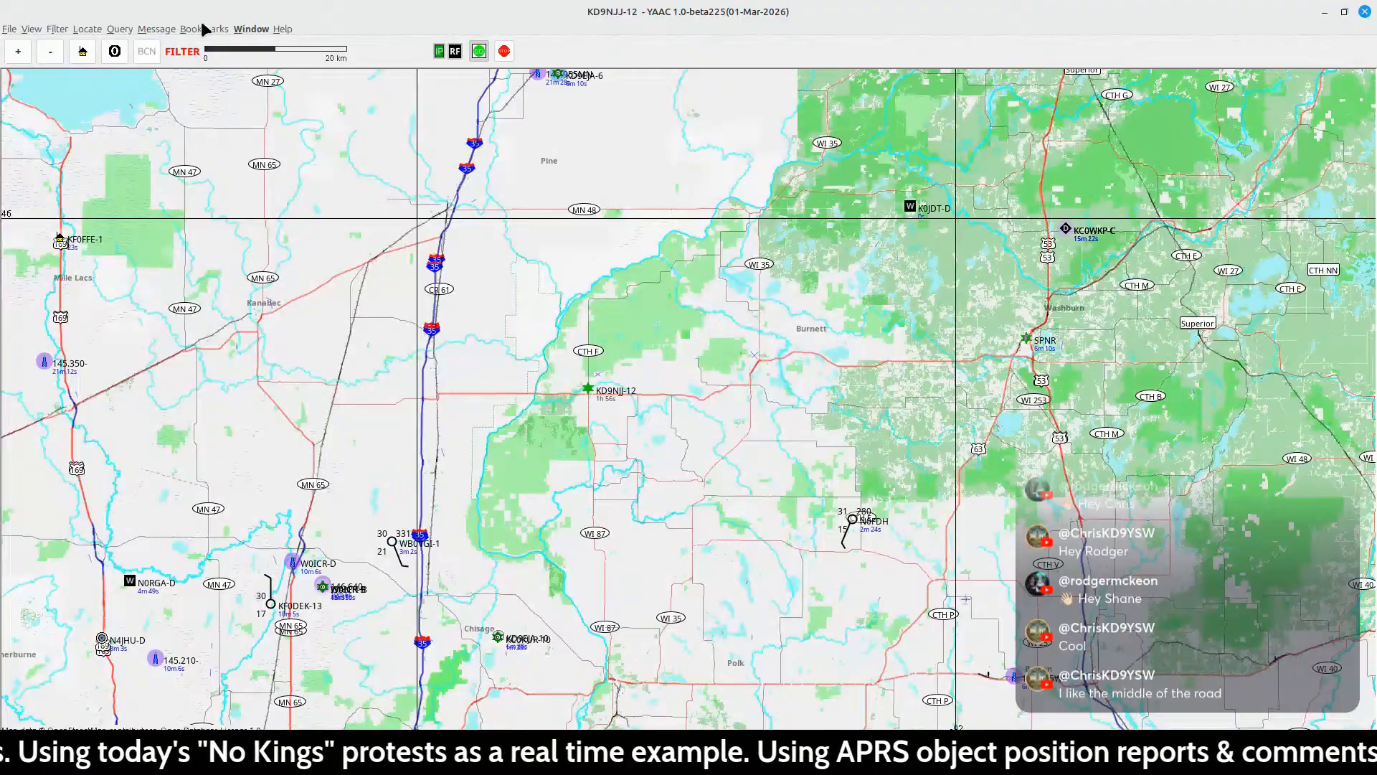
- Recall the Burnett map bookmark and examine the area from Interstate 35 east to the WI 35 highway
click(204, 28)
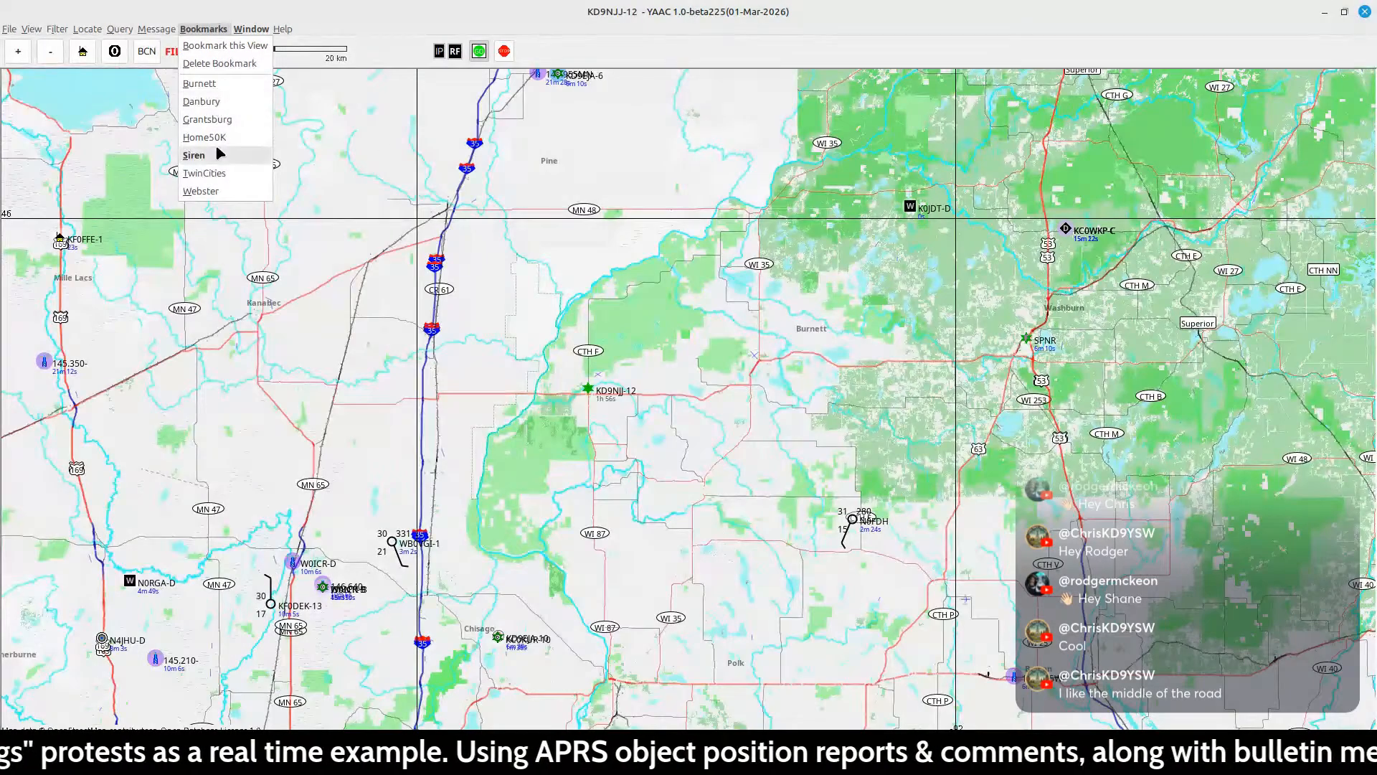
click(231, 84)
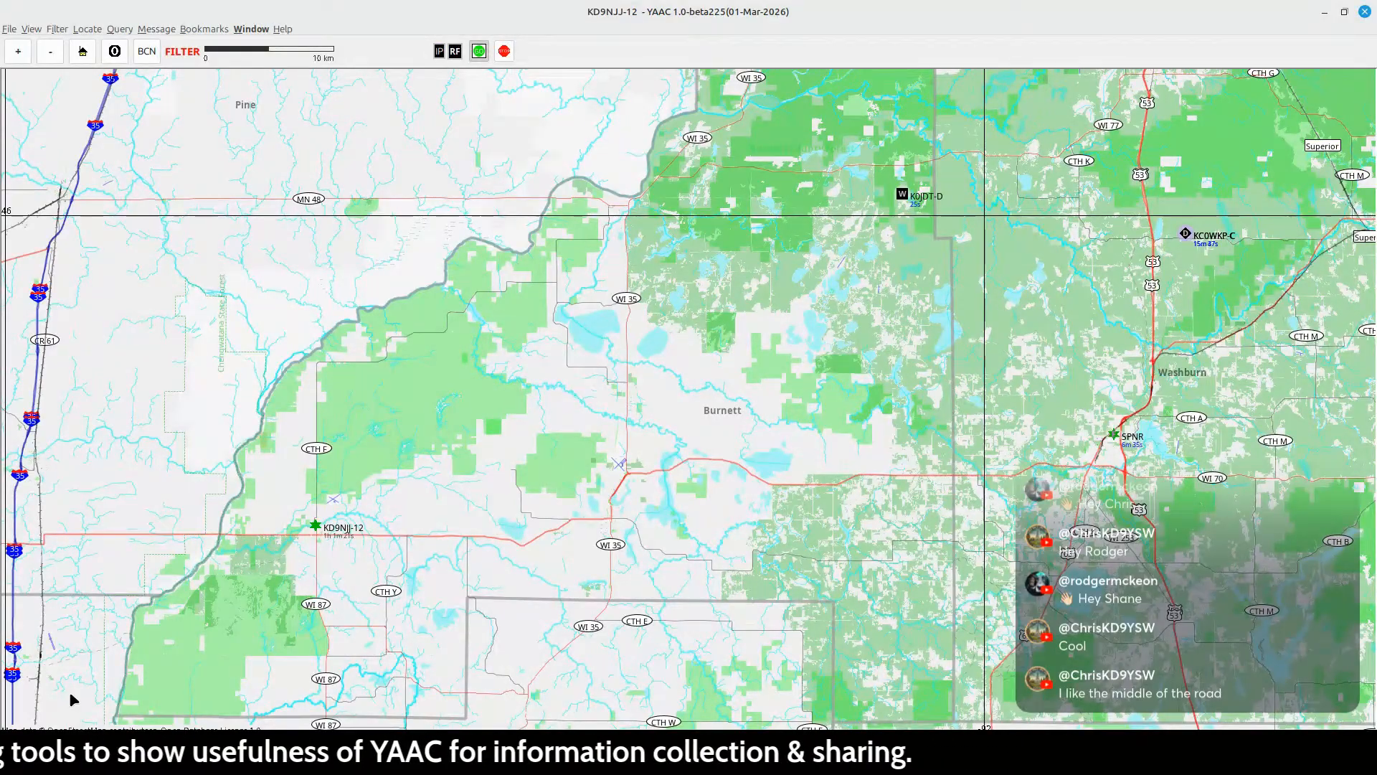
drag(81, 504, 456, 453)
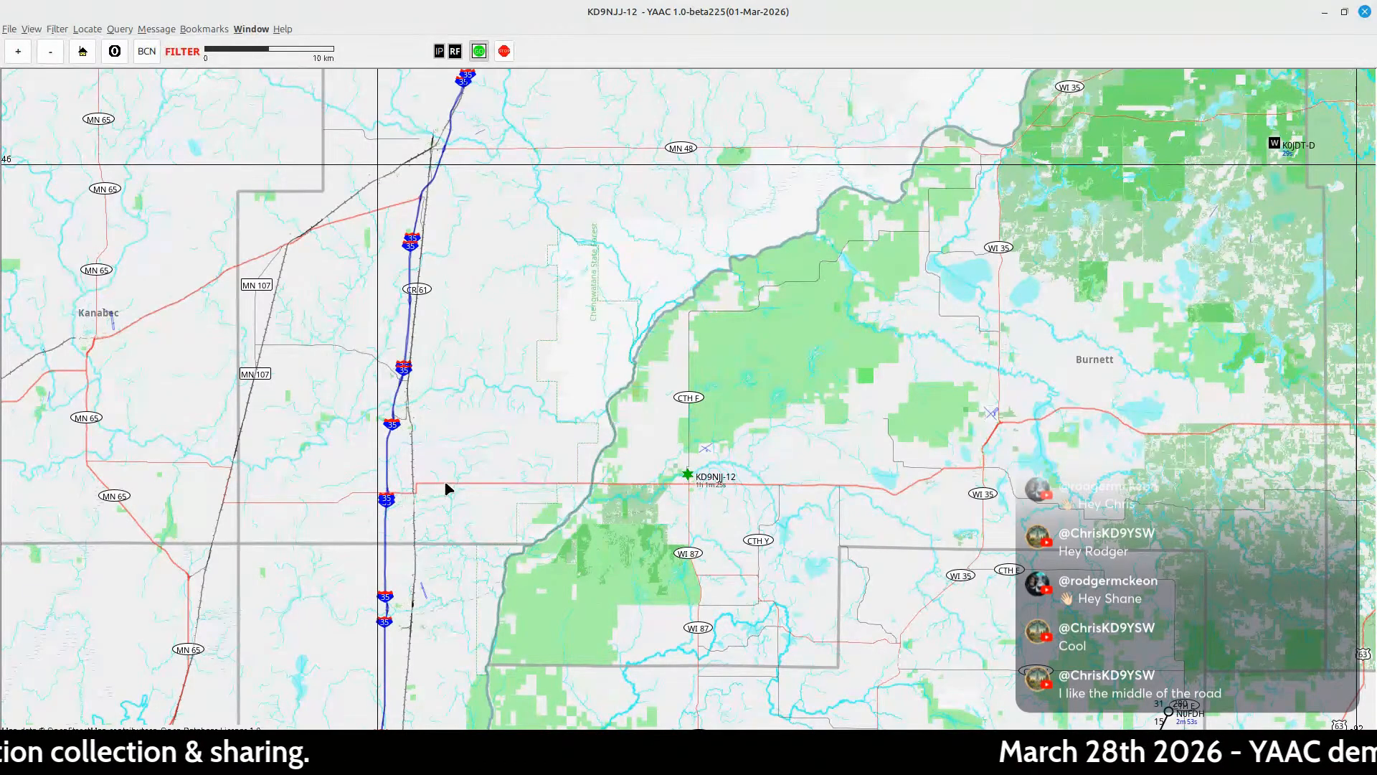
drag(642, 516, 645, 486)
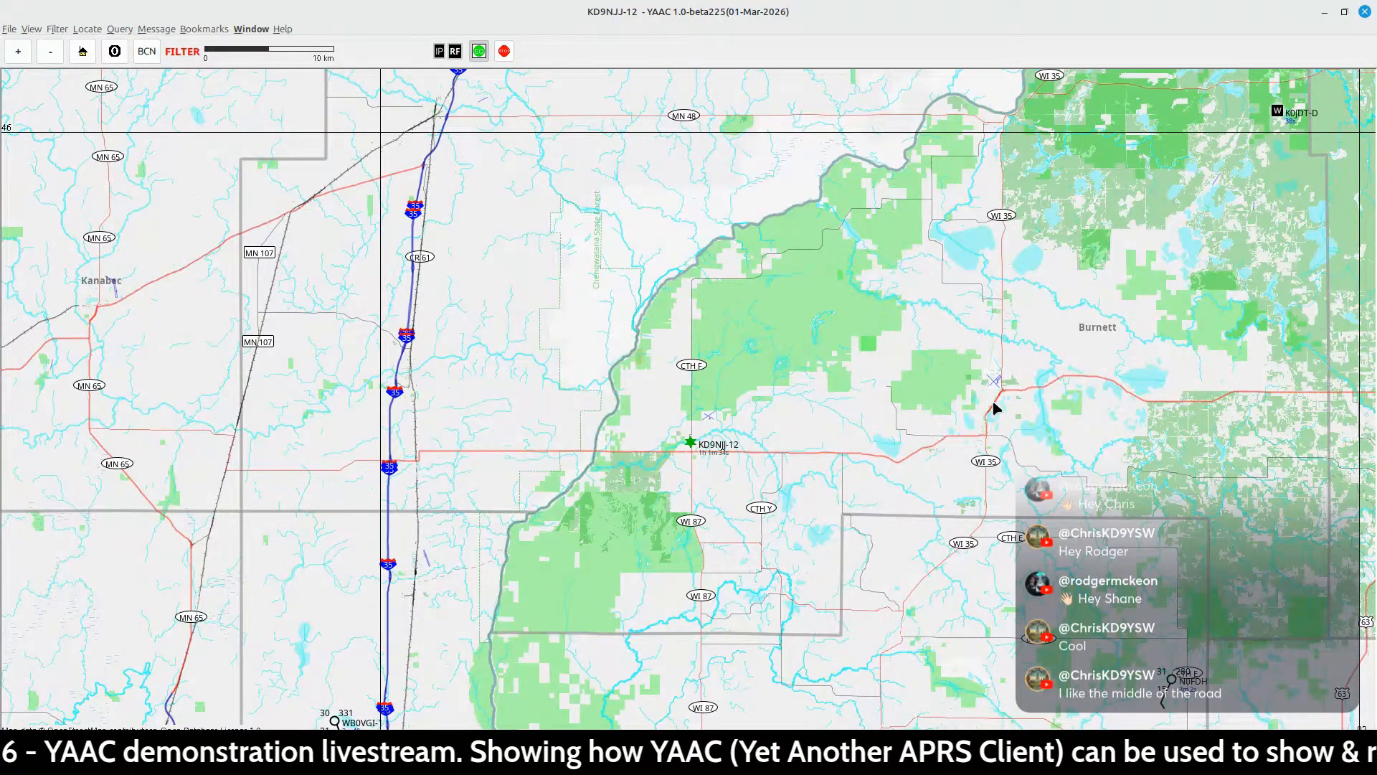
drag(1013, 419, 888, 416)
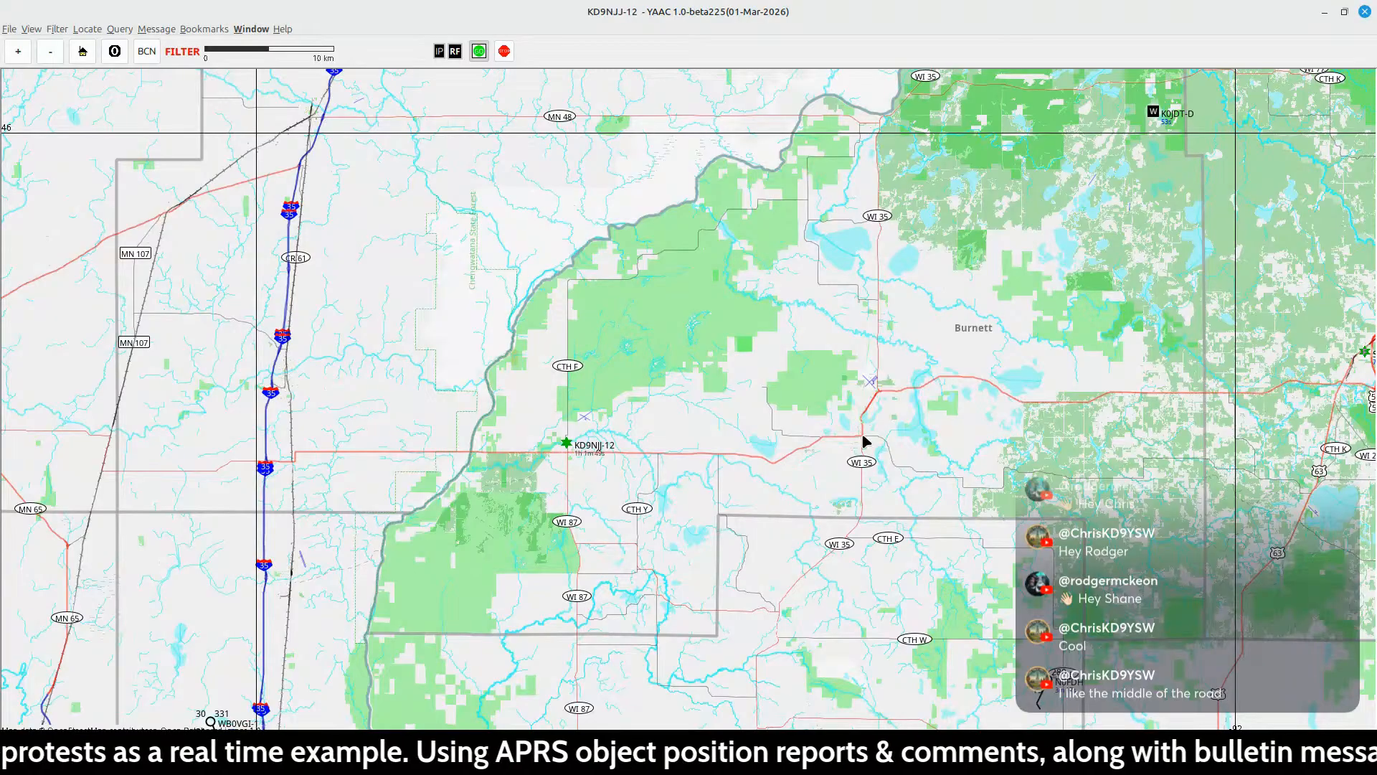
- Recall the Siren map bookmark and focus the map closely on the WI 70 and WI 35 intersection
click(207, 30)
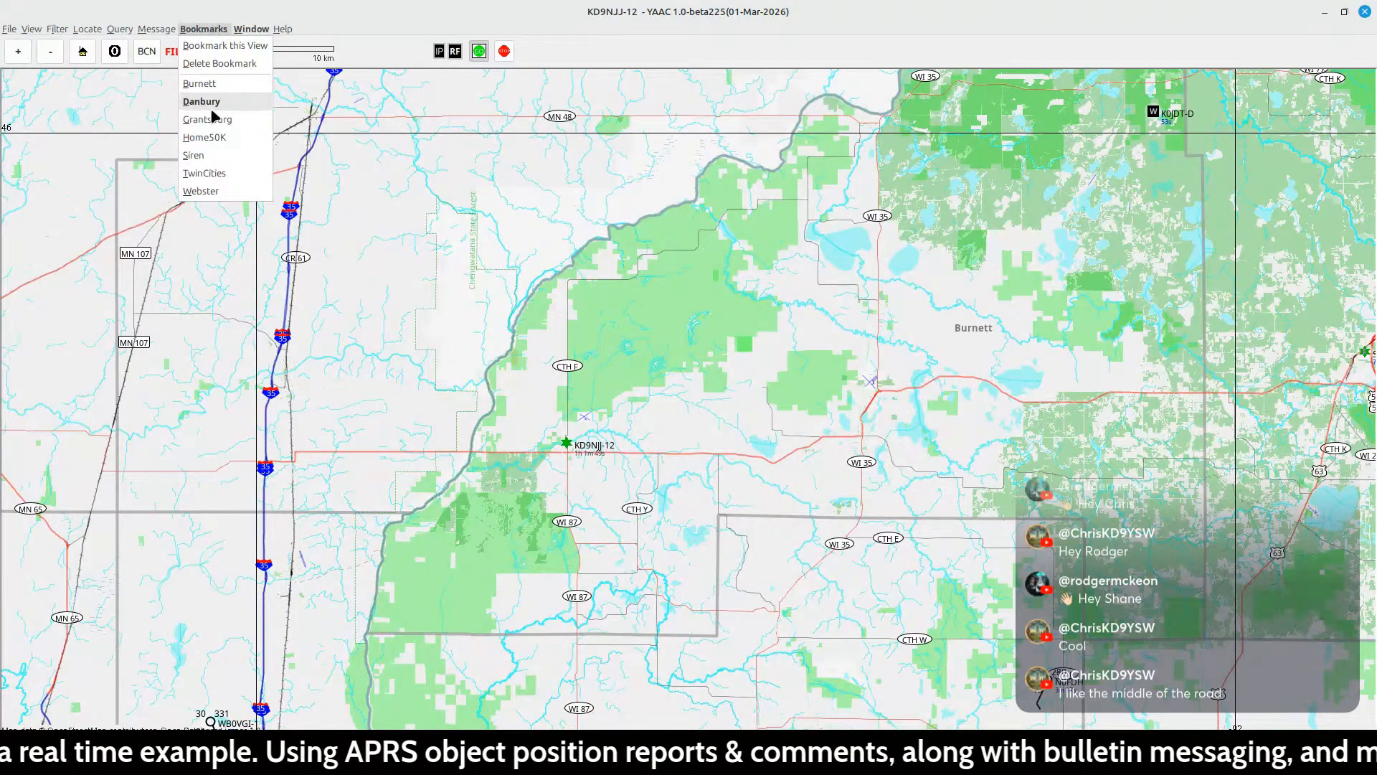
click(195, 155)
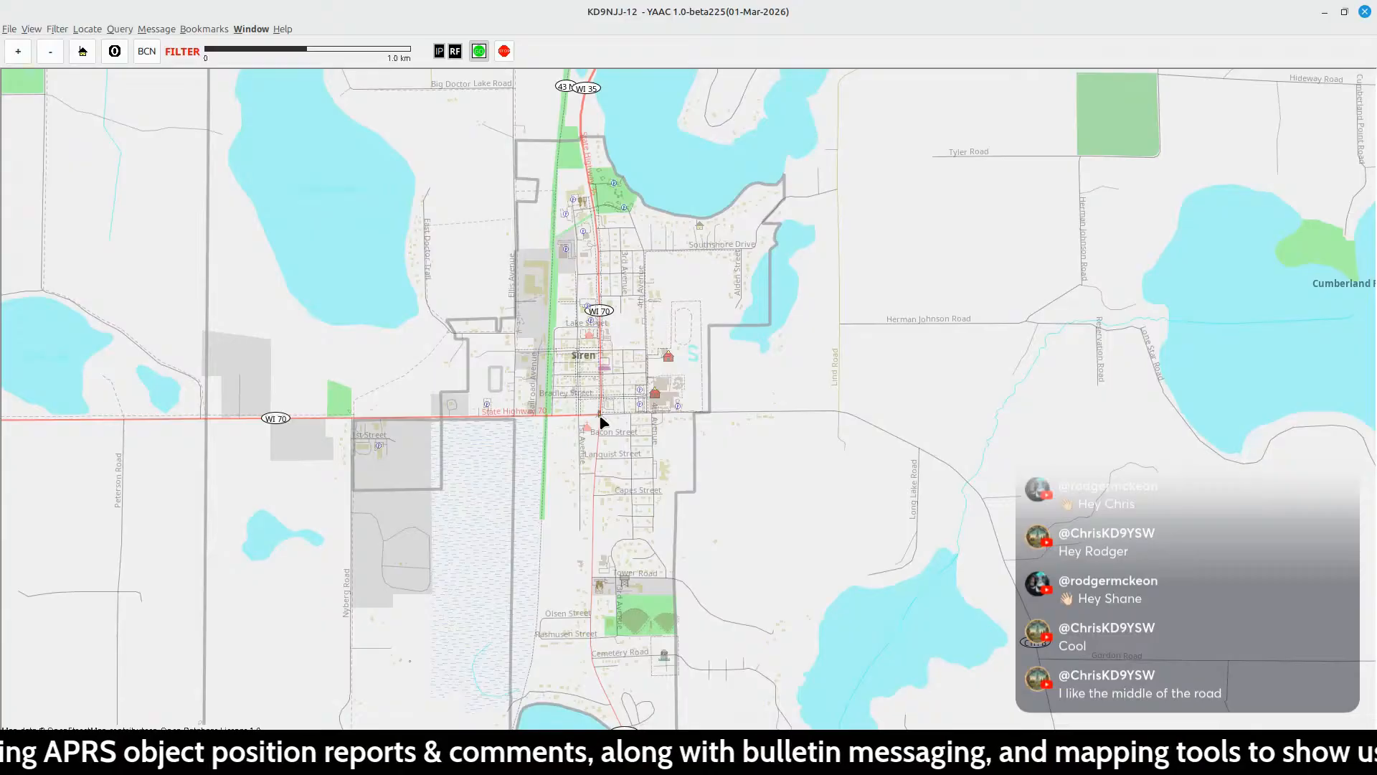
scroll(601, 421, up, 1)
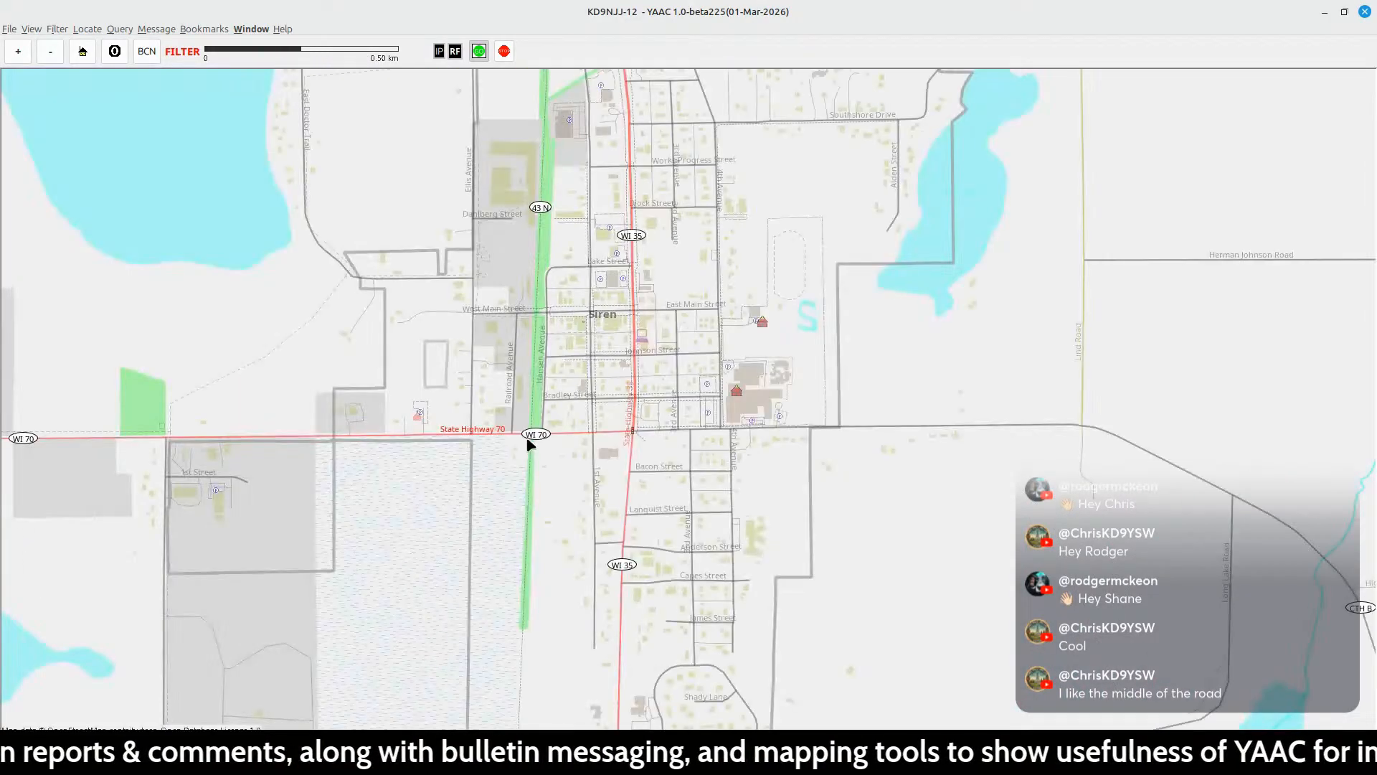
scroll(609, 451, up, 1)
scroll(609, 453, up, 4)
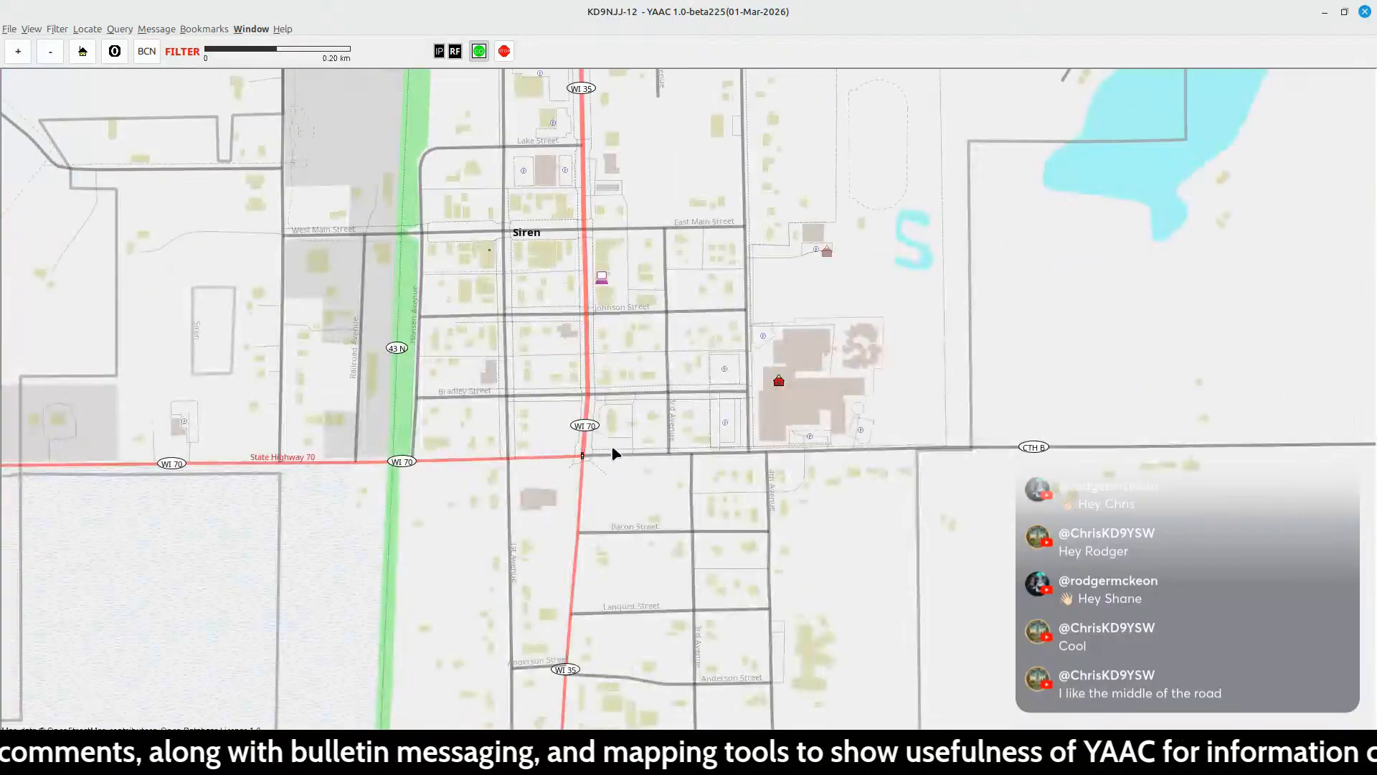
drag(607, 538, 710, 502)
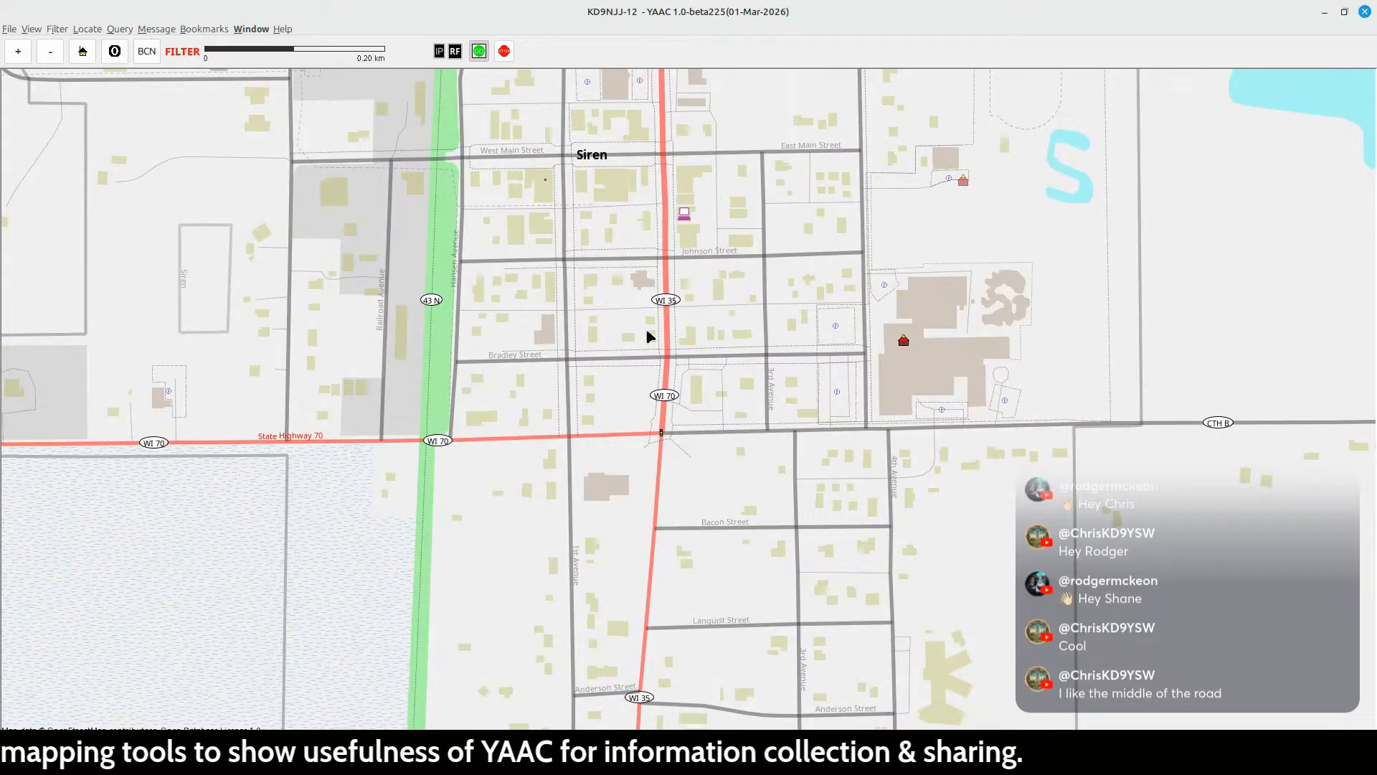
scroll(653, 445, up, 1)
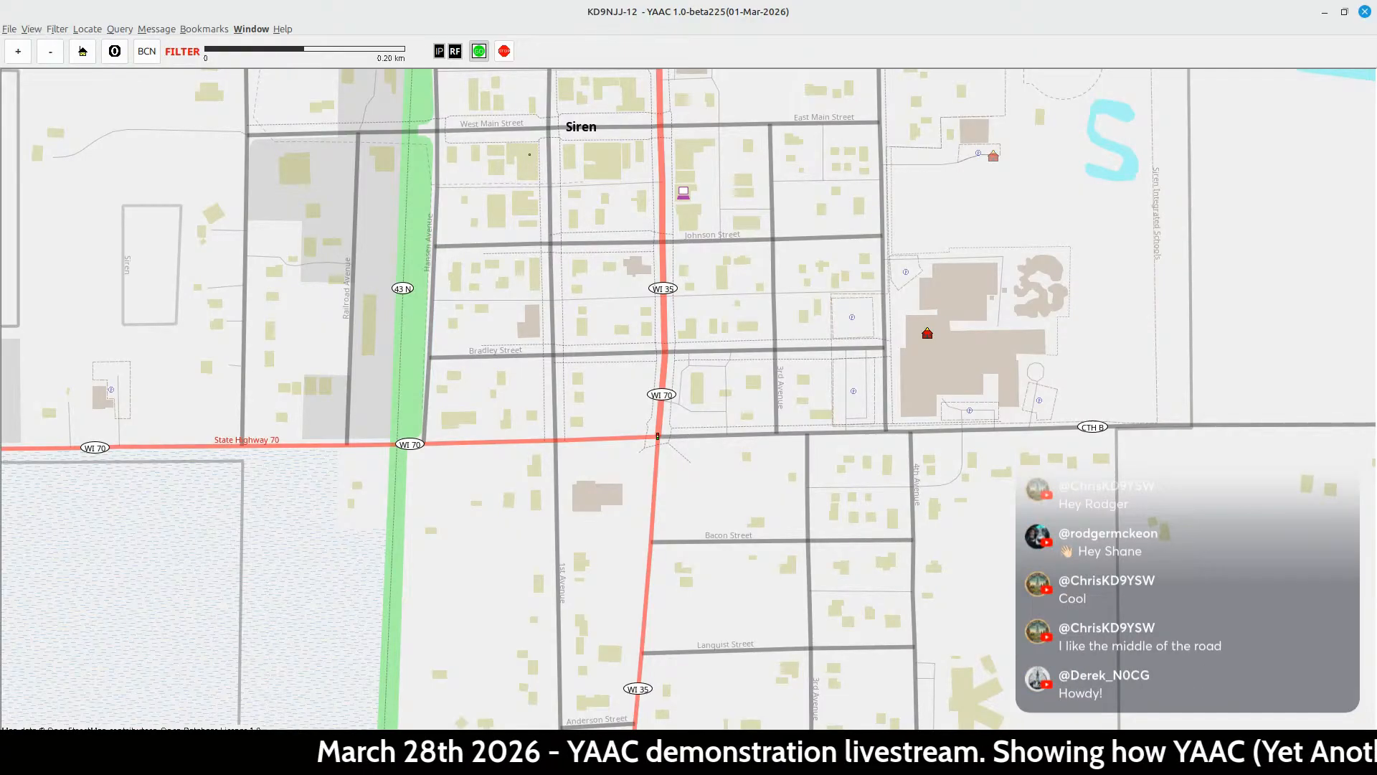
- Turn on the Draw Toolbar for the map
click(13, 29)
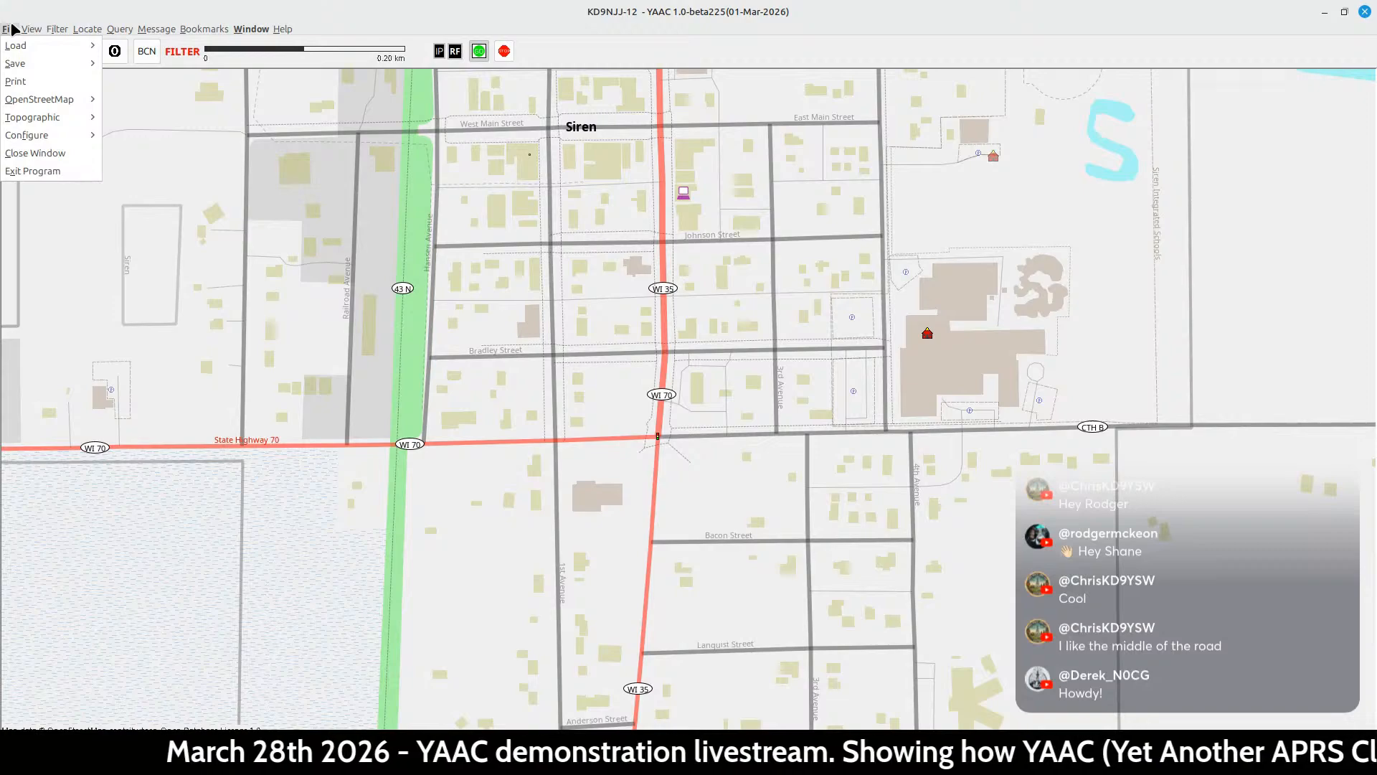
mouse_move(32, 29)
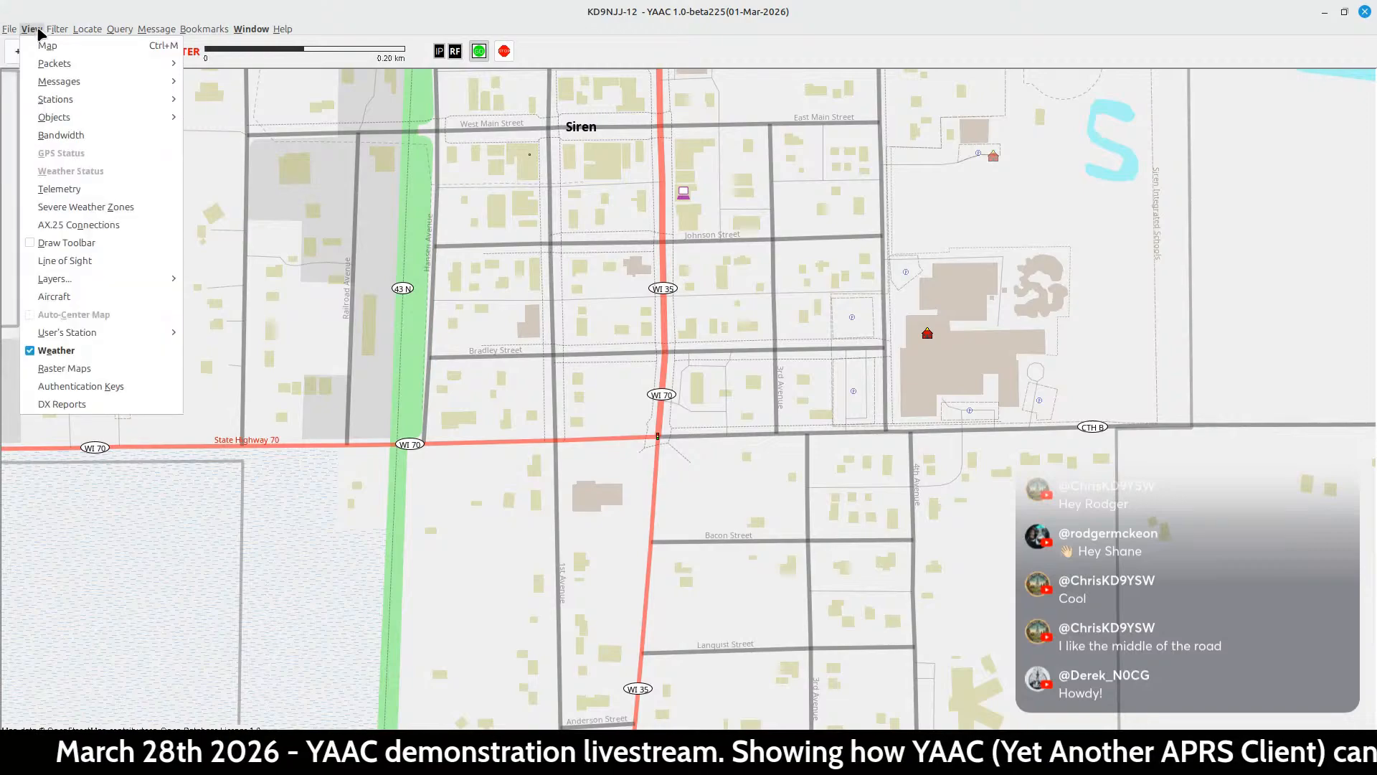
click(36, 245)
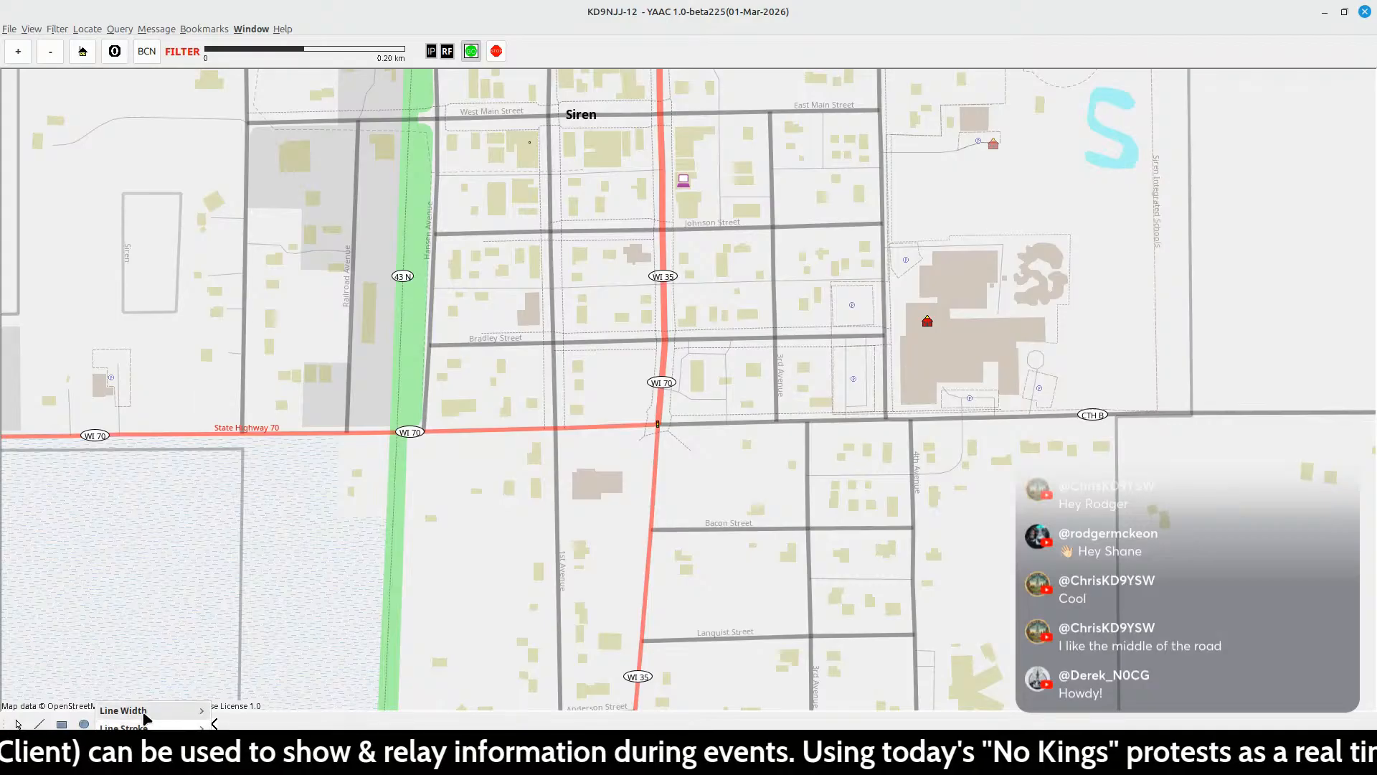
- Set the drawing line width to 5 and try a red line color
mouse_move(144, 710)
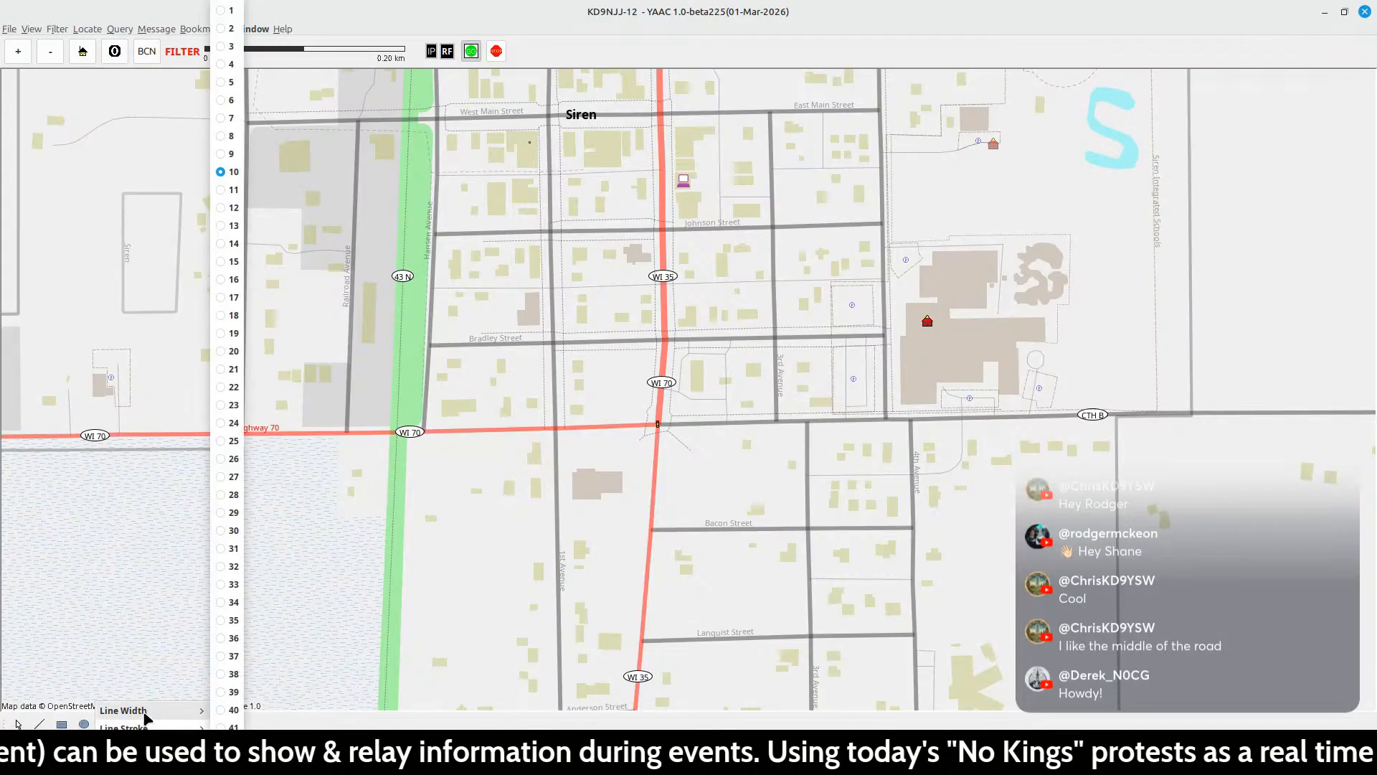
click(226, 85)
mouse_move(143, 728)
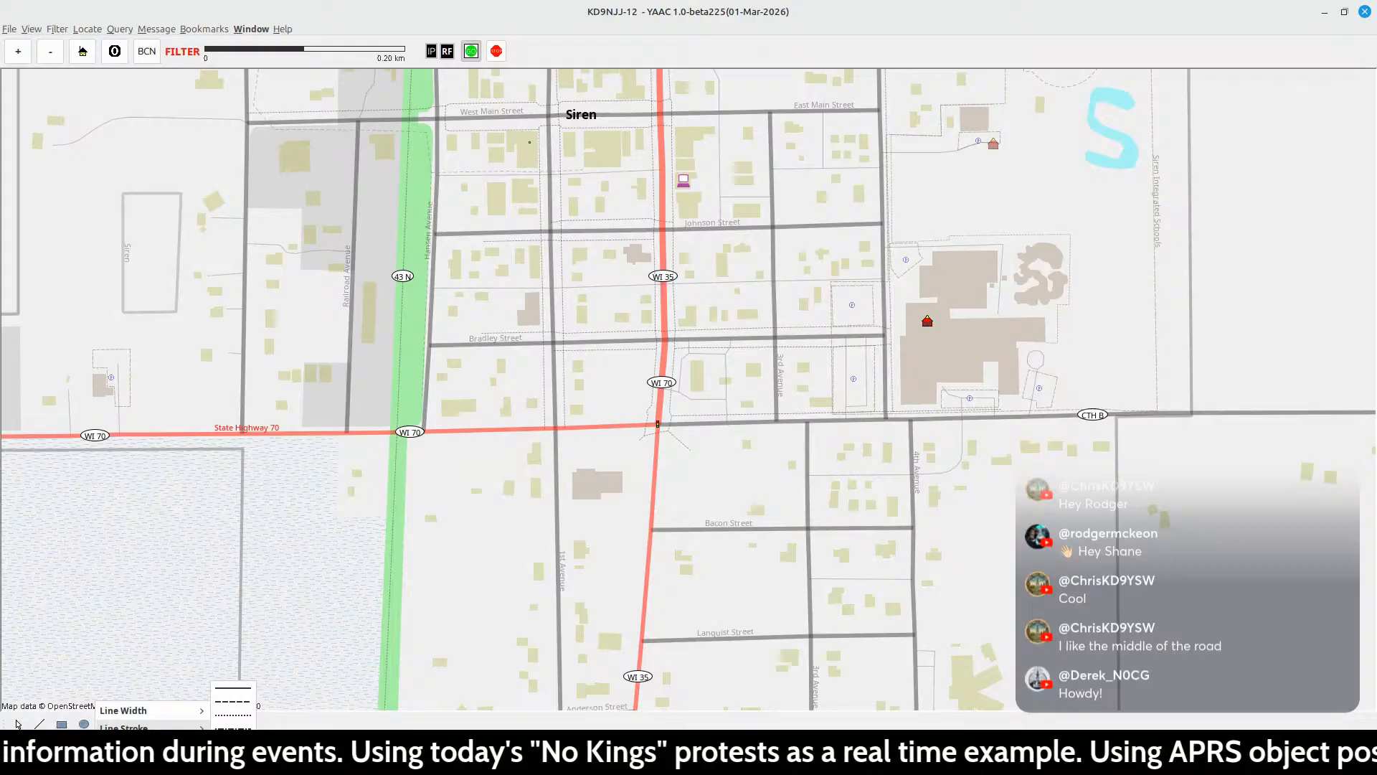
click(151, 746)
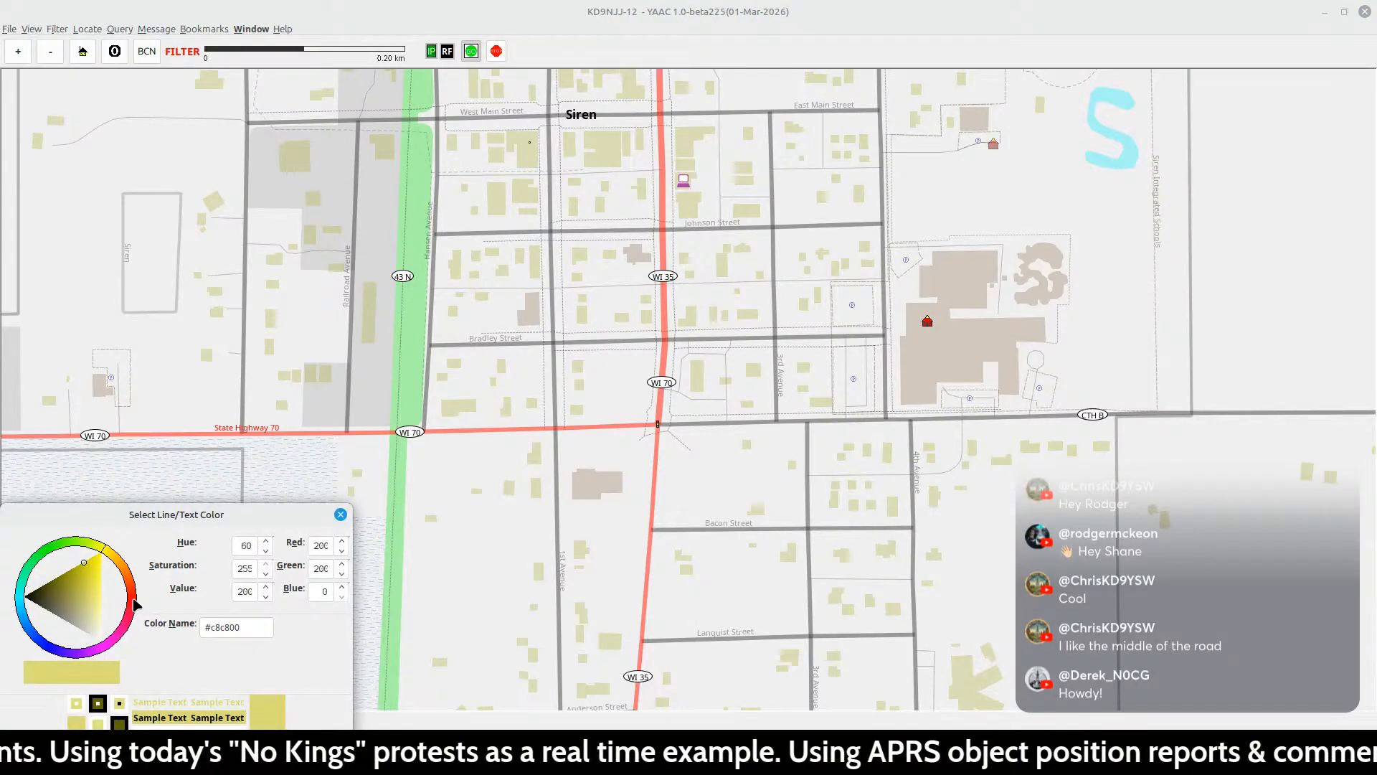
click(134, 603)
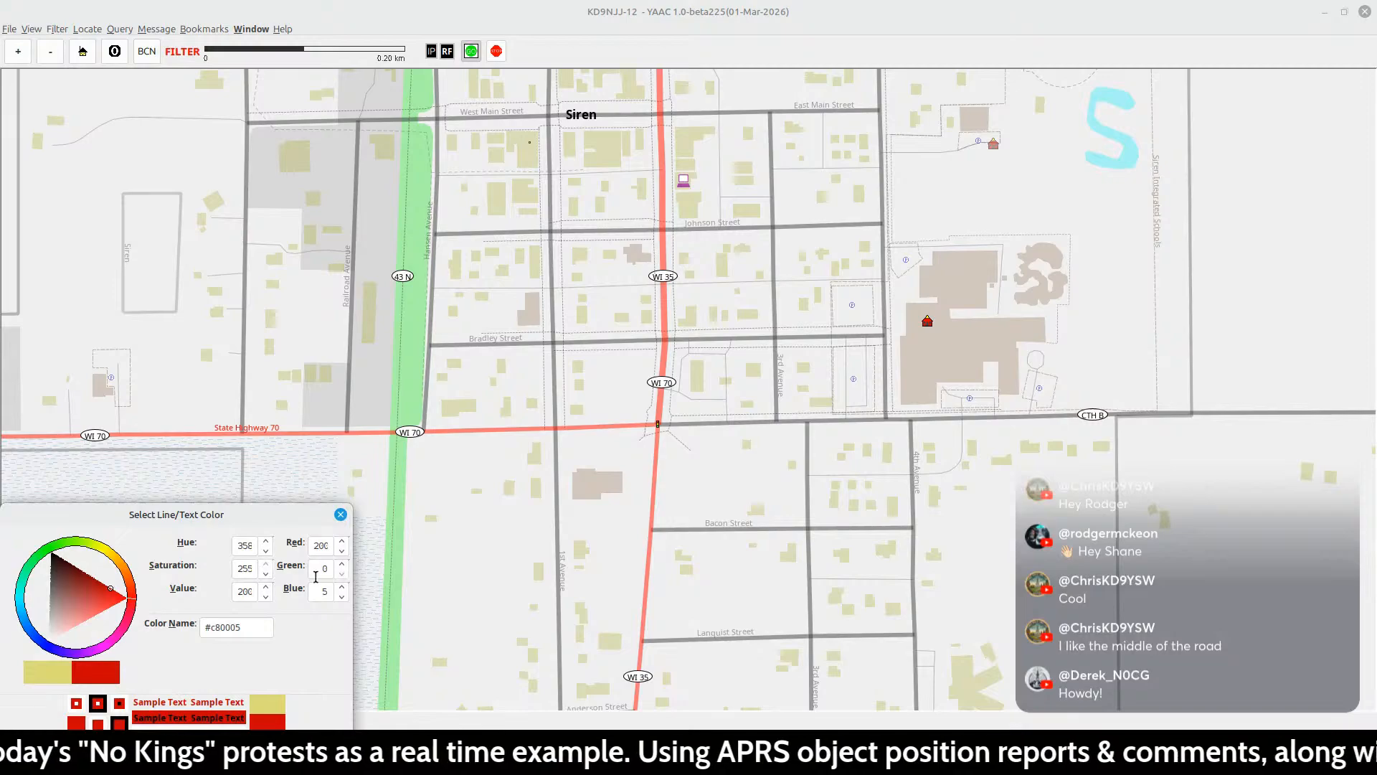
click(341, 515)
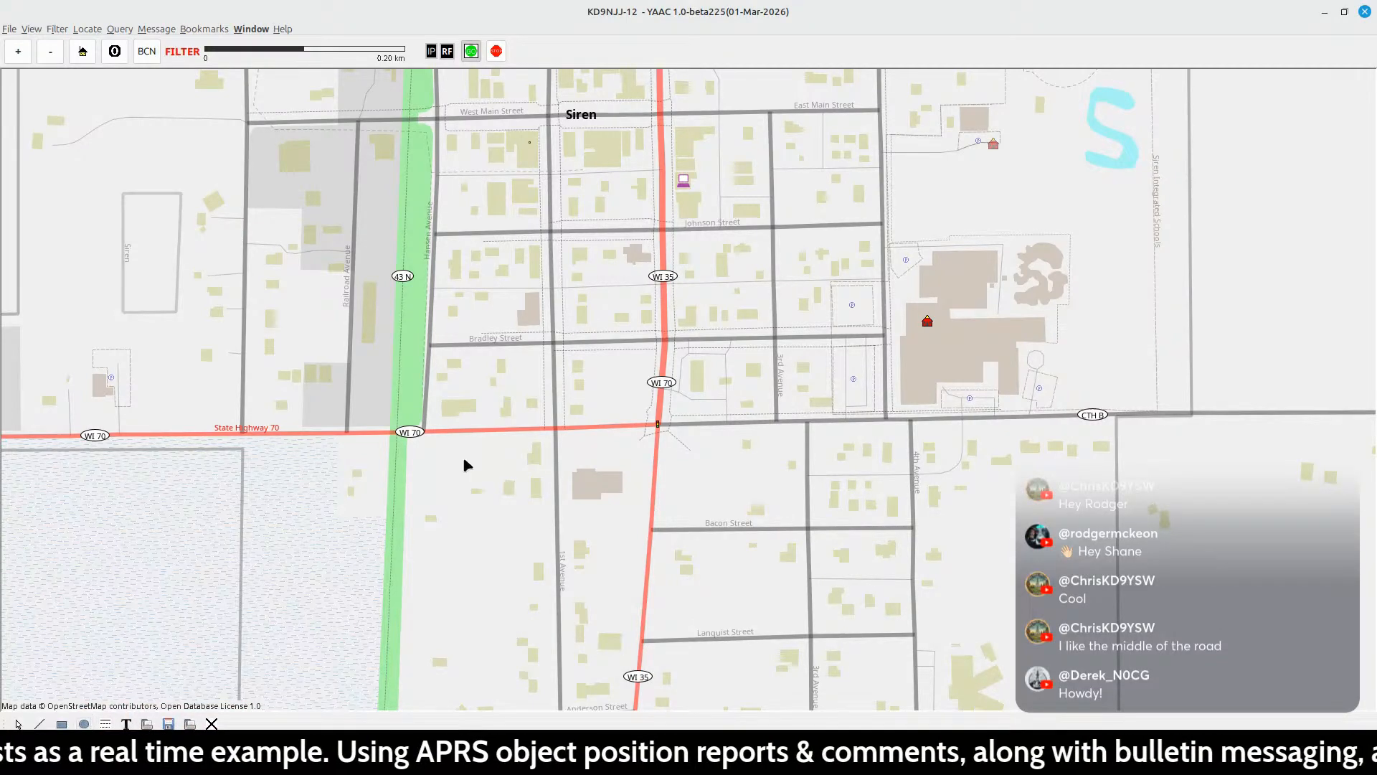
- Draw a circle centered on the WI 70 and WI 35 intersection and inspect the map feature at its northern edge
click(657, 425)
drag(683, 454, 706, 474)
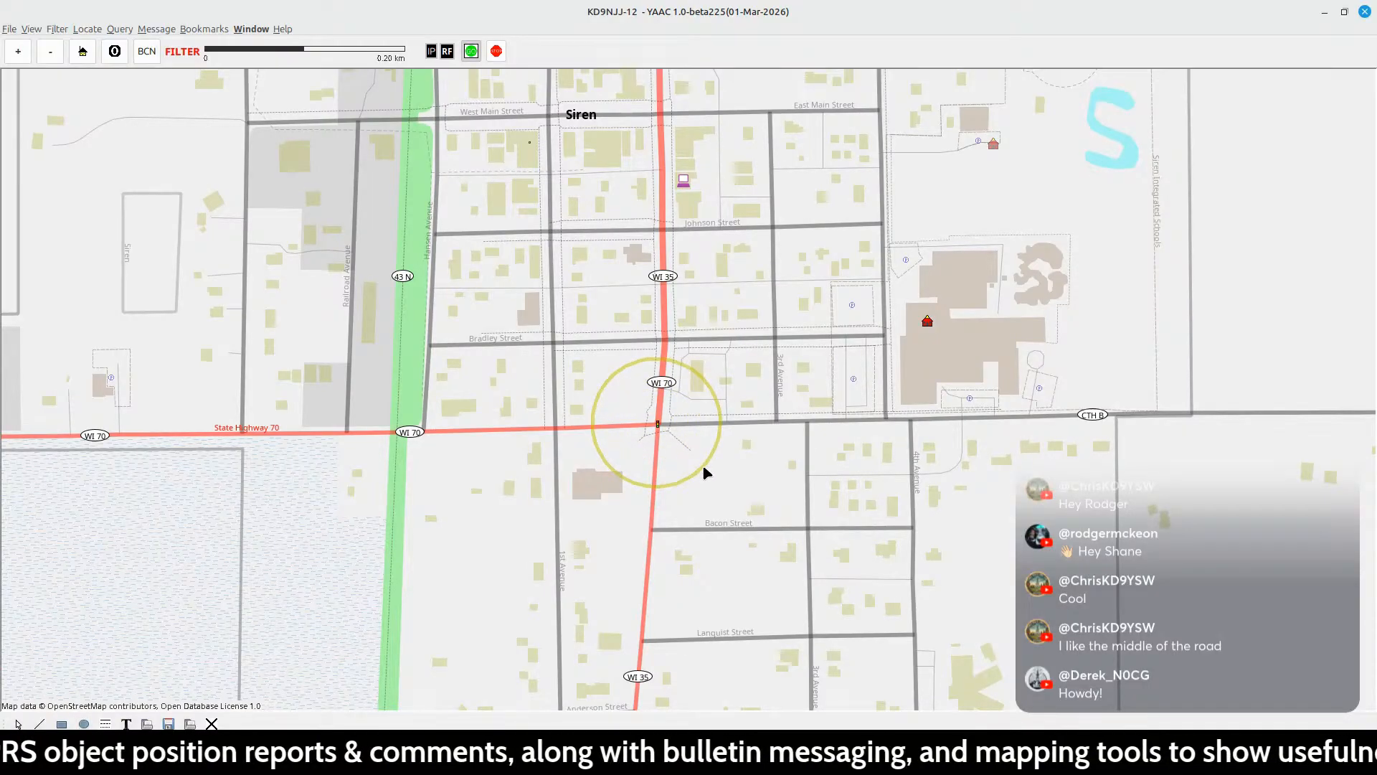
drag(704, 467, 706, 469)
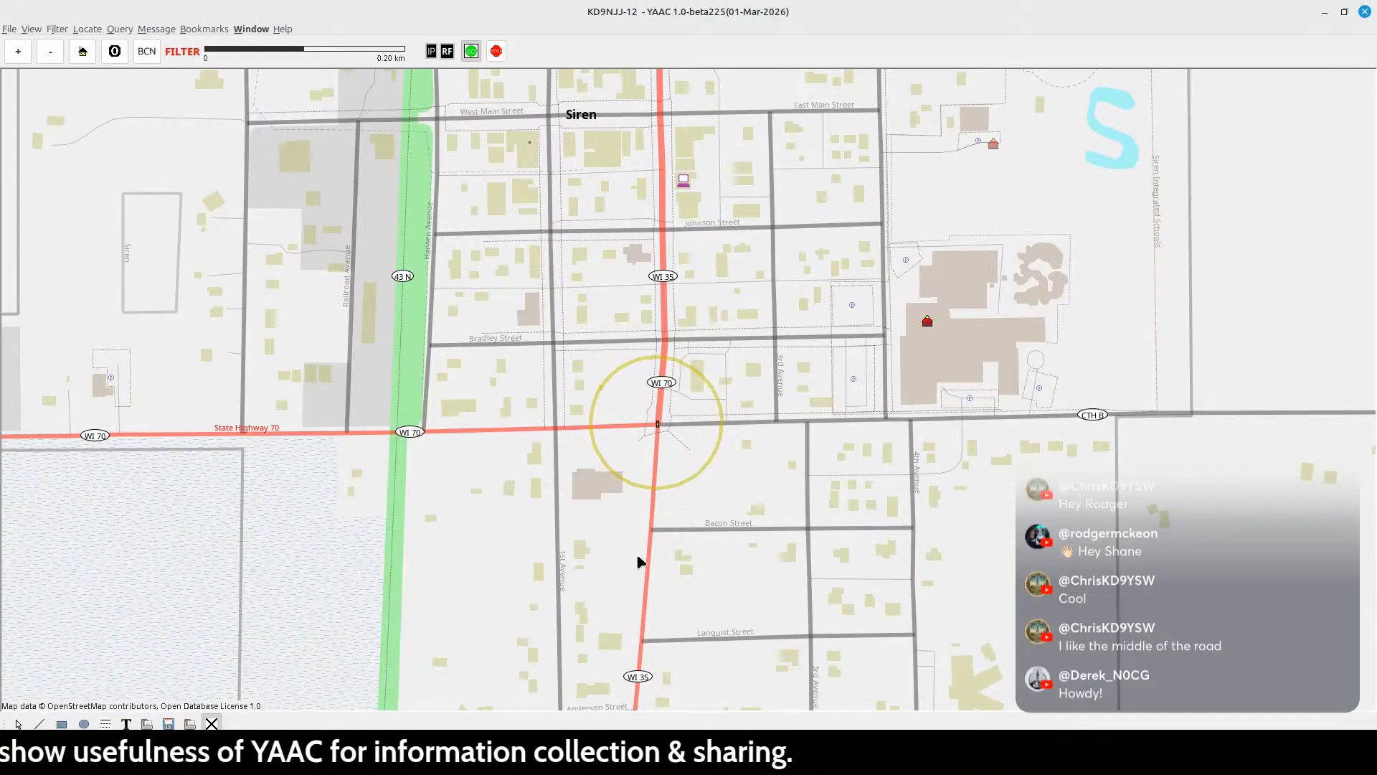
click(655, 355)
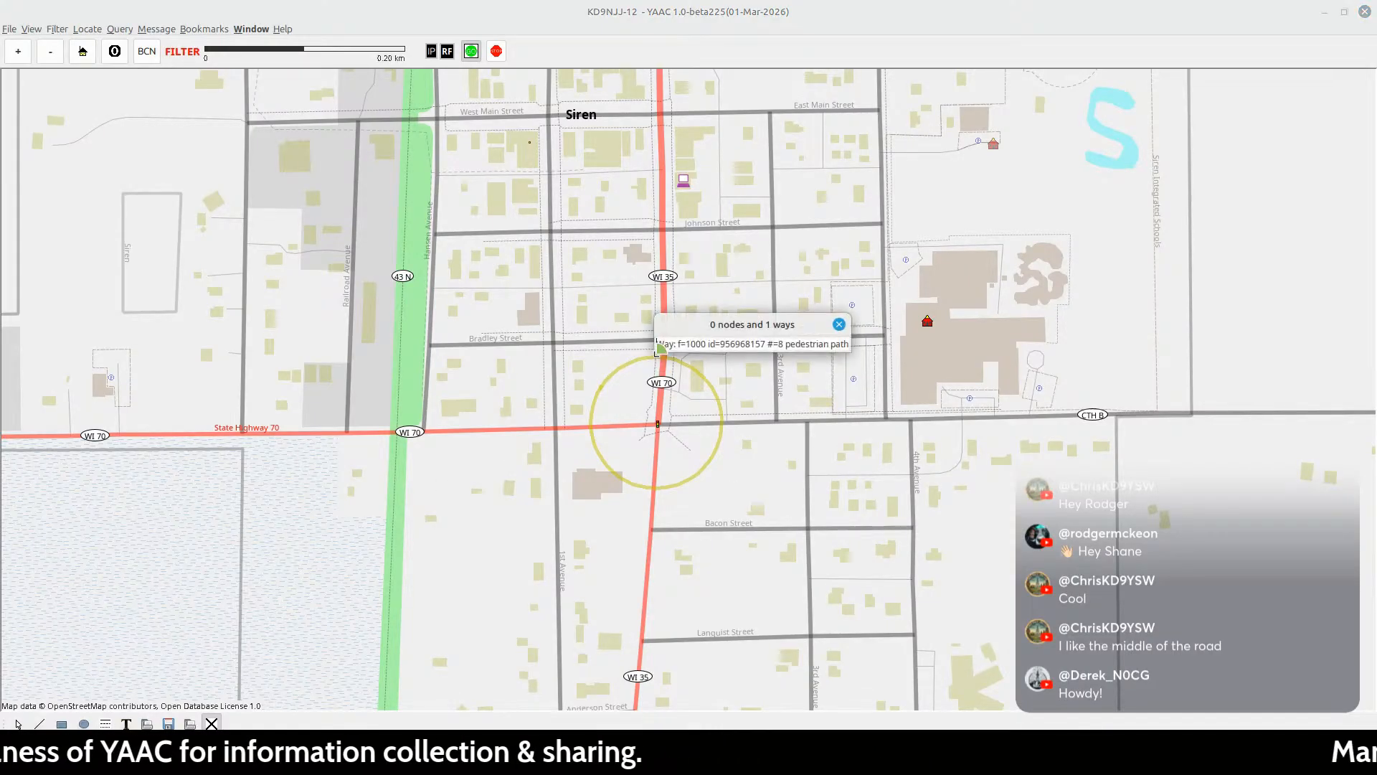
click(839, 324)
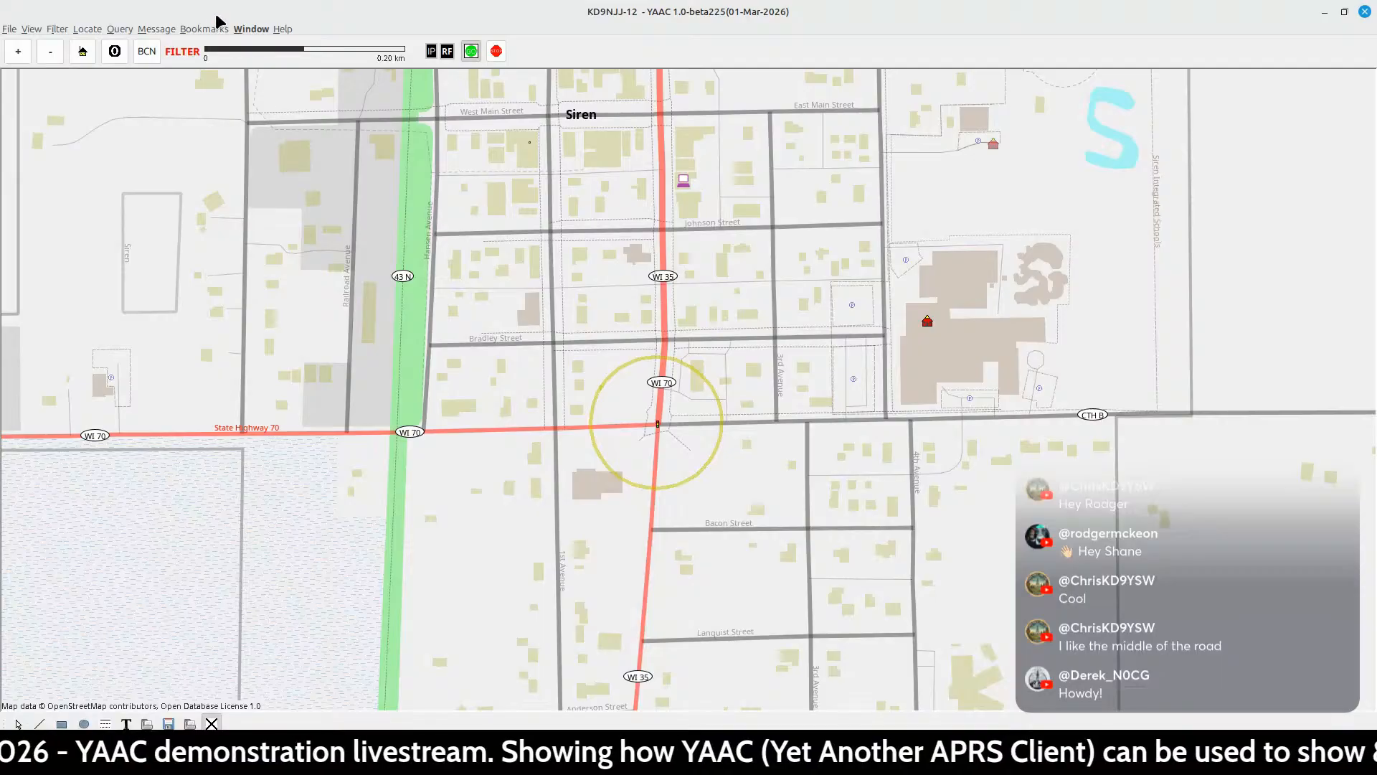
- Turn the Draw Toolbar off and on again
click(117, 28)
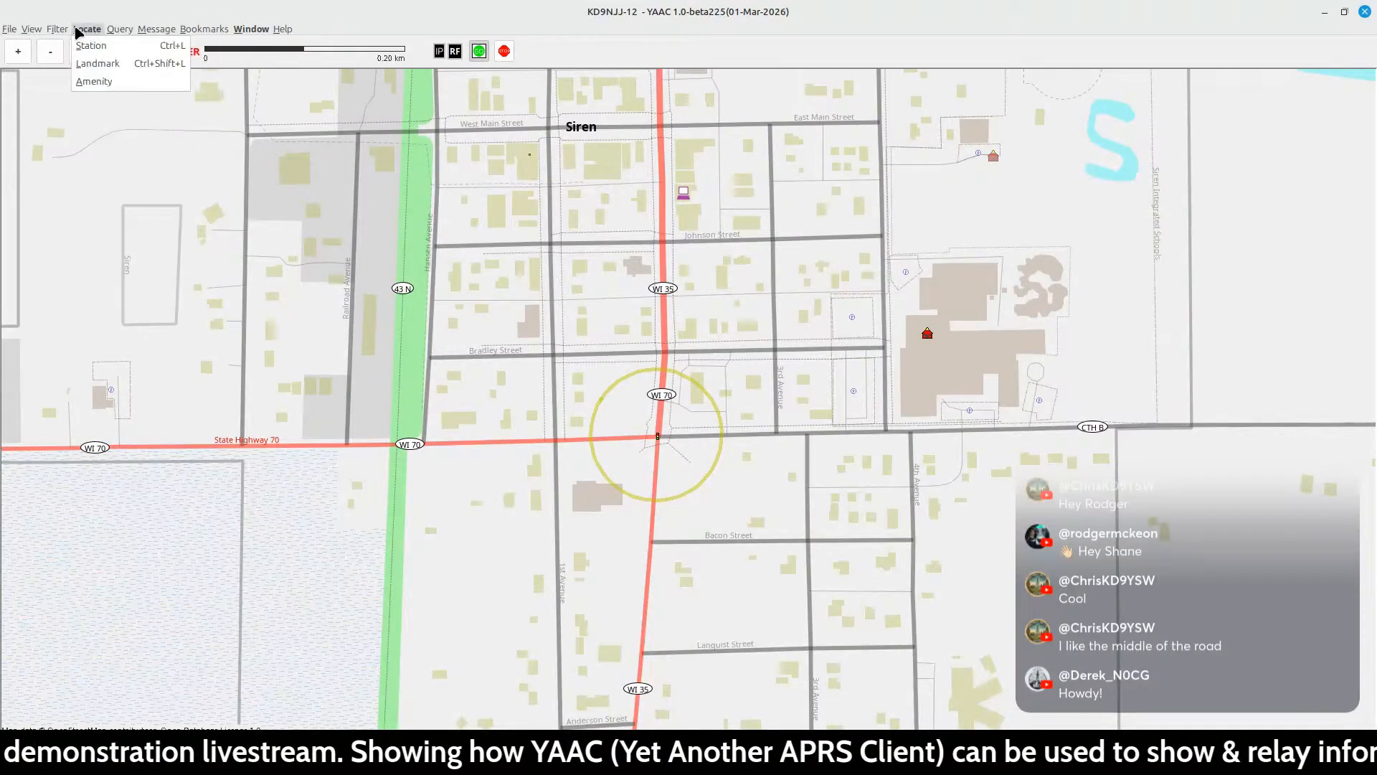
mouse_move(57, 29)
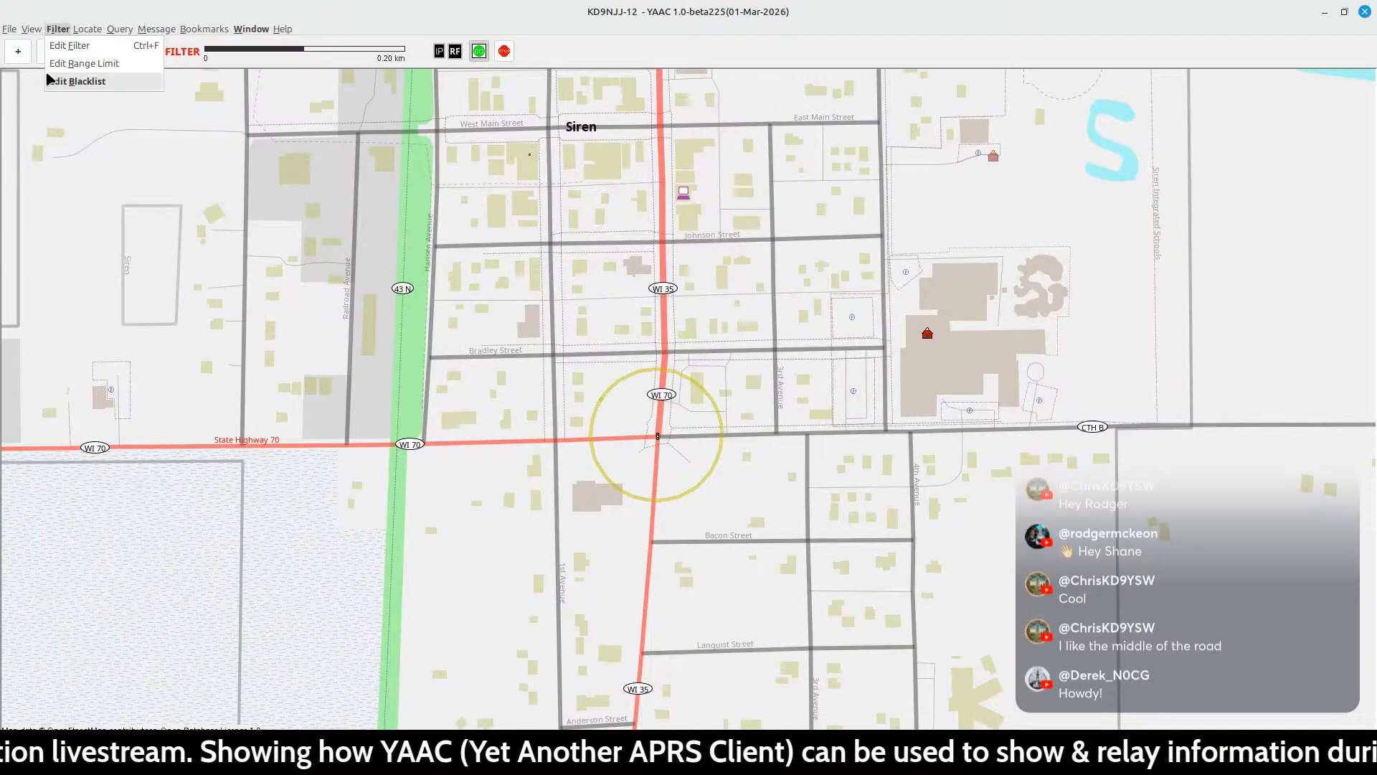
click(19, 29)
click(34, 28)
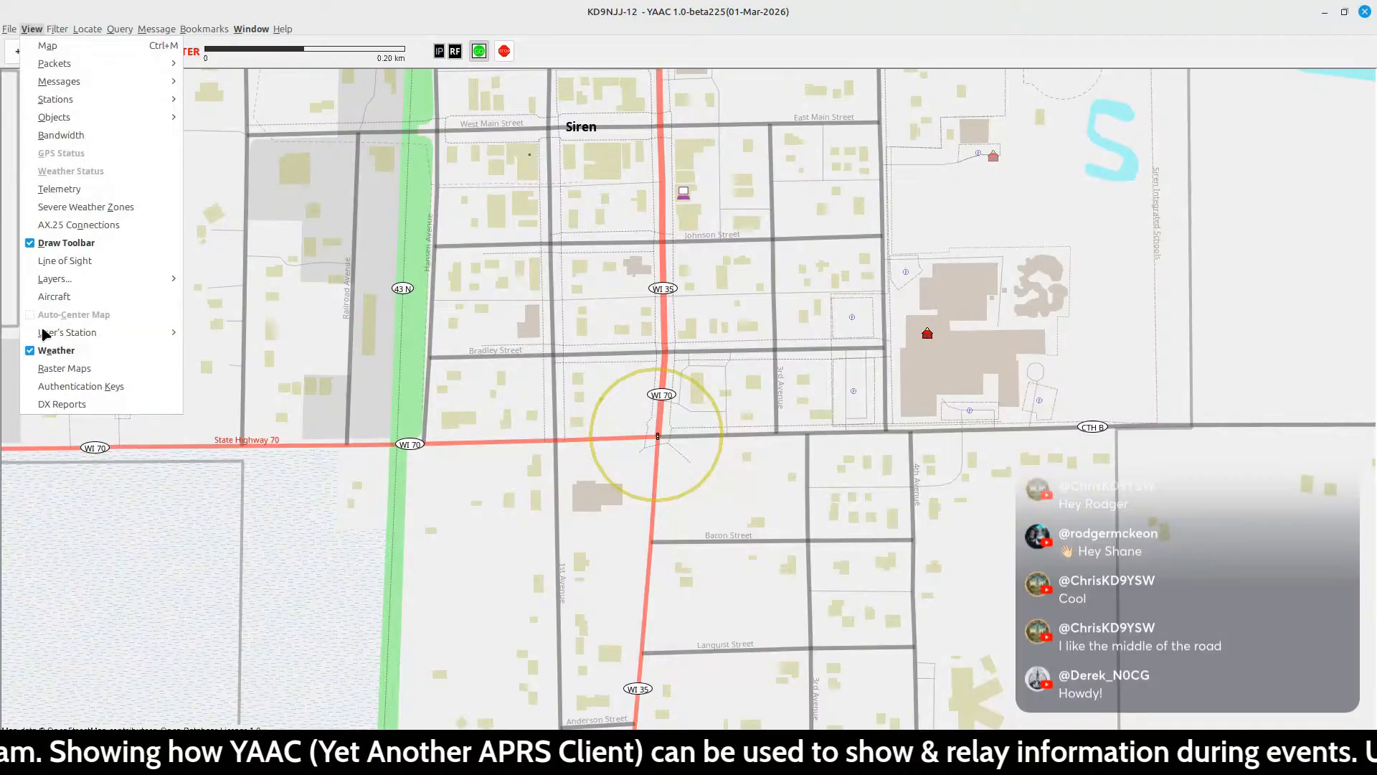
click(70, 244)
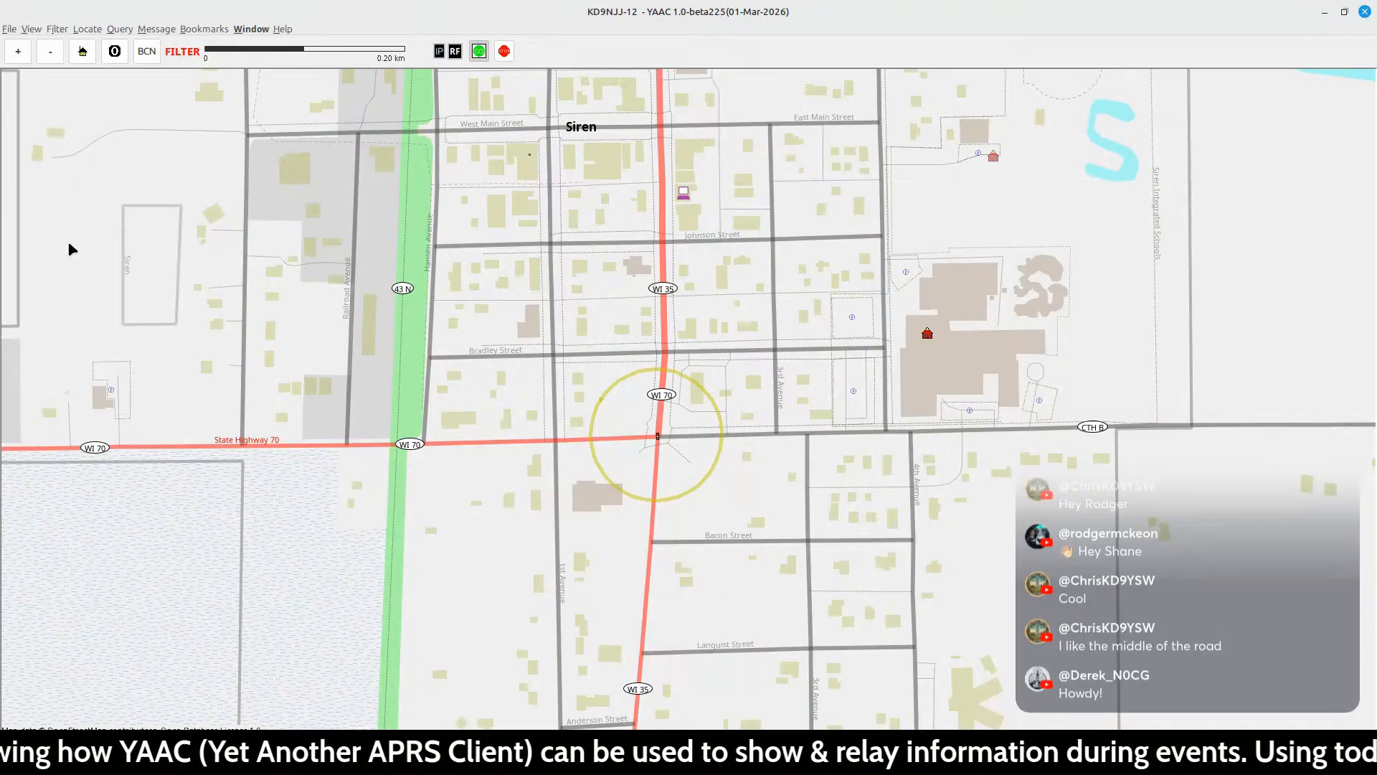
click(33, 30)
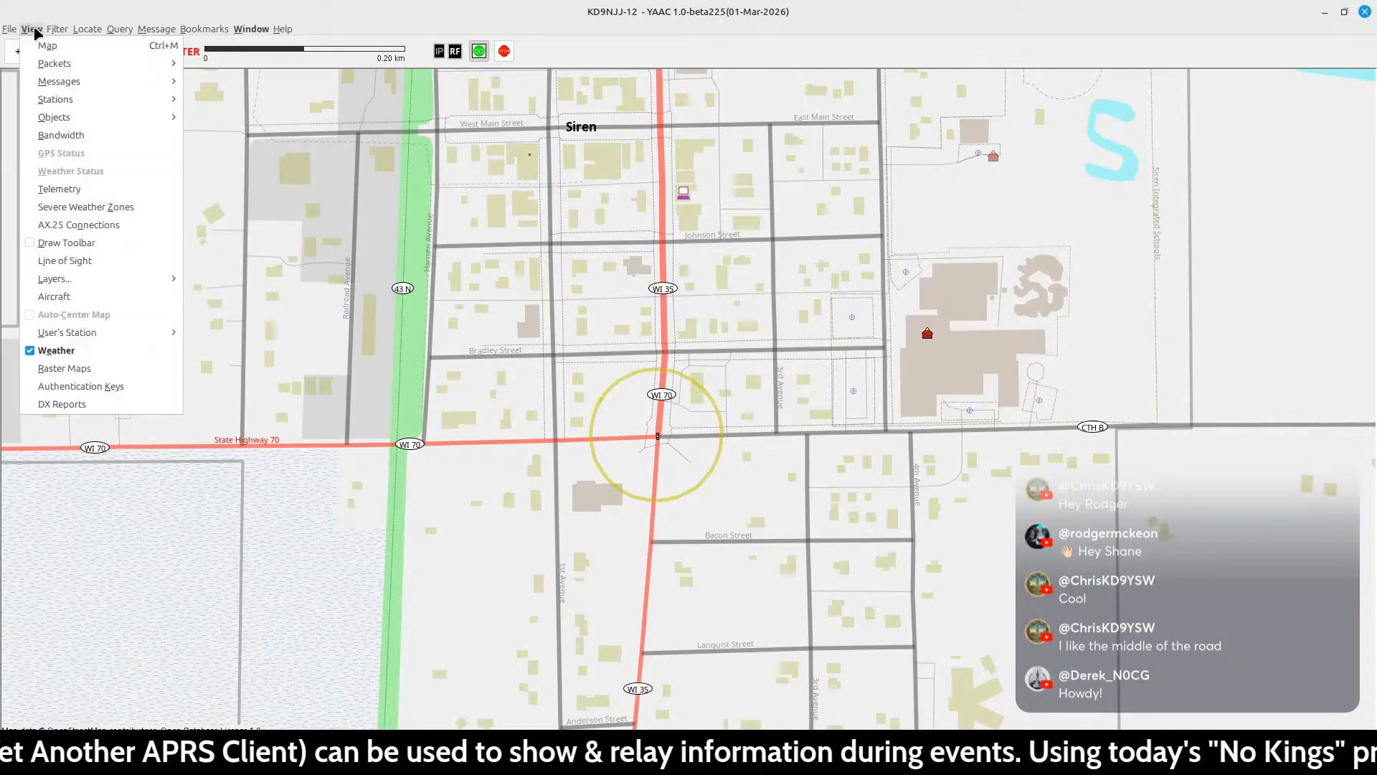
click(38, 245)
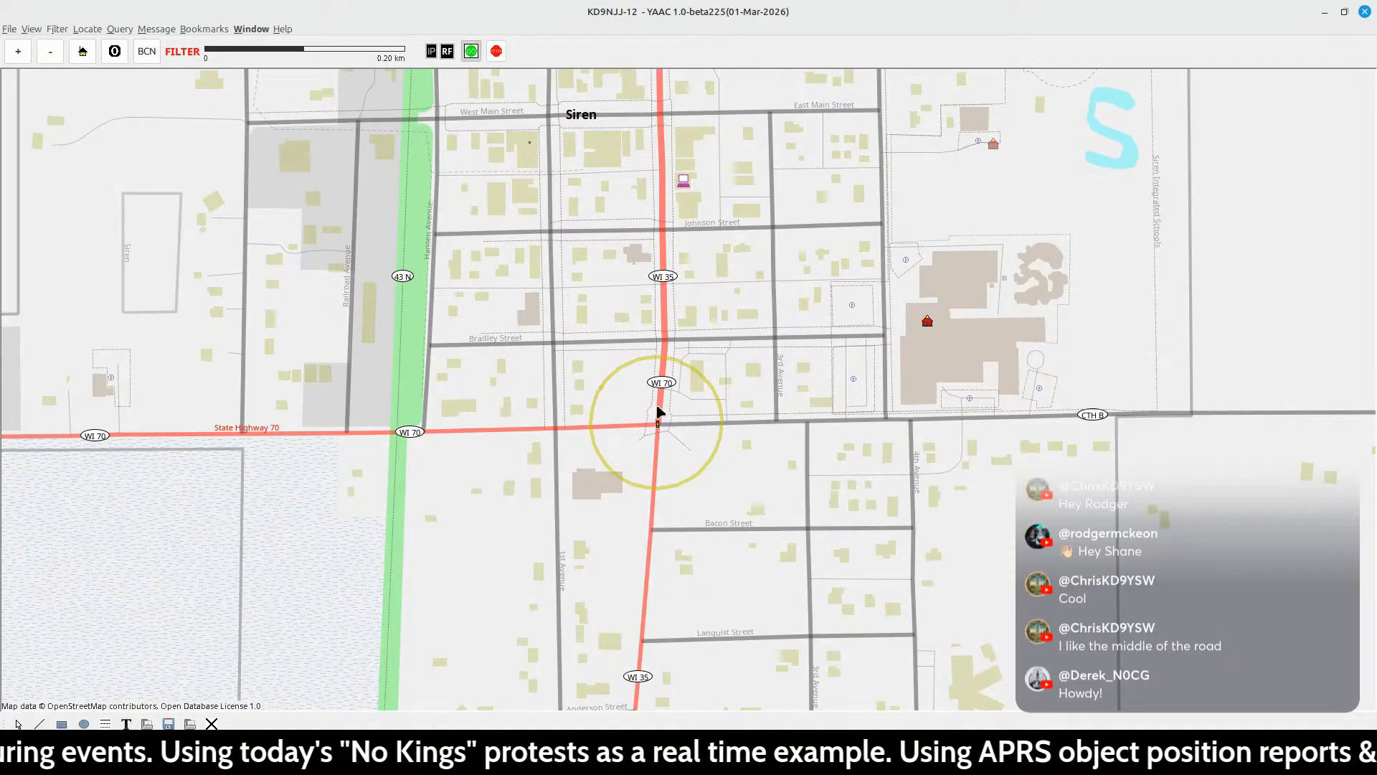
- Set the drawing line color to red, #c8000a
scroll(659, 410, down, 1)
scroll(659, 410, down, 1)
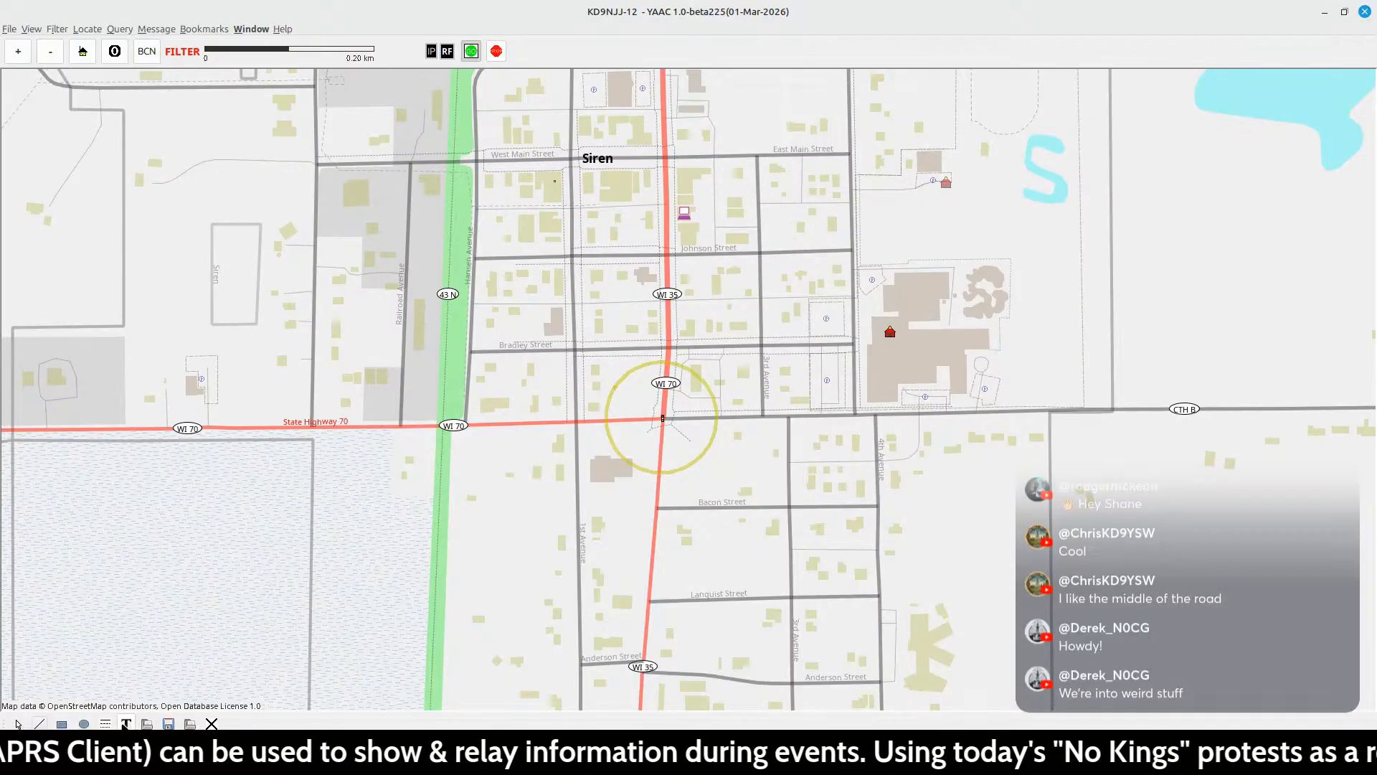
mouse_move(136, 715)
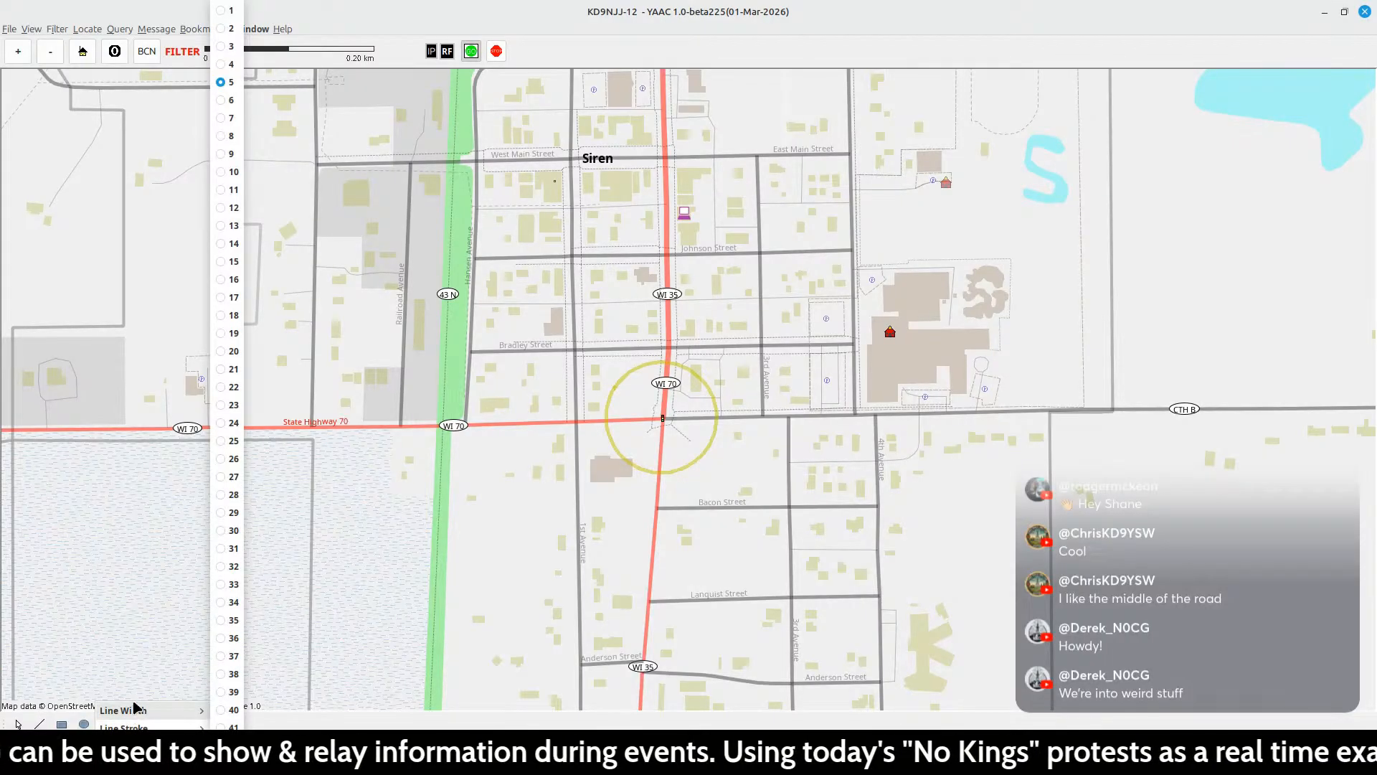
click(129, 746)
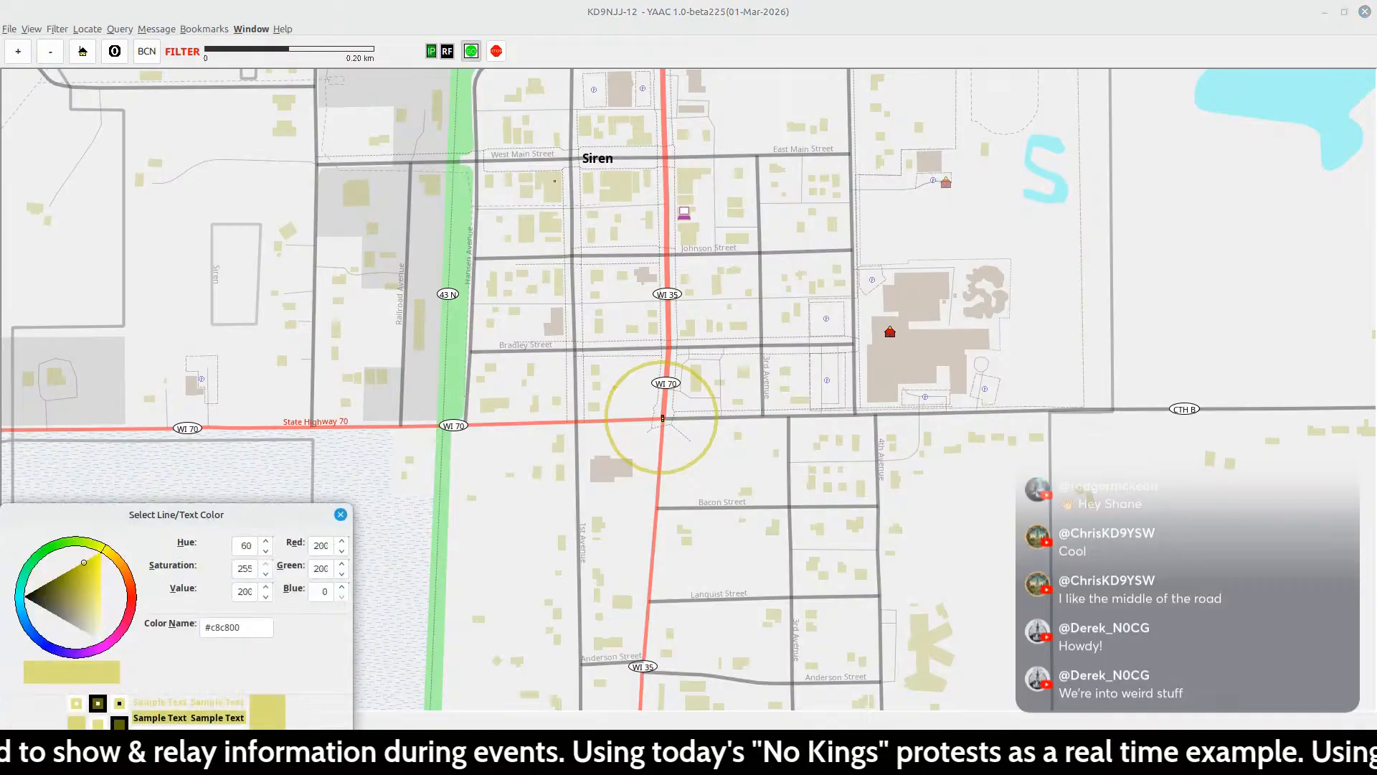
click(129, 600)
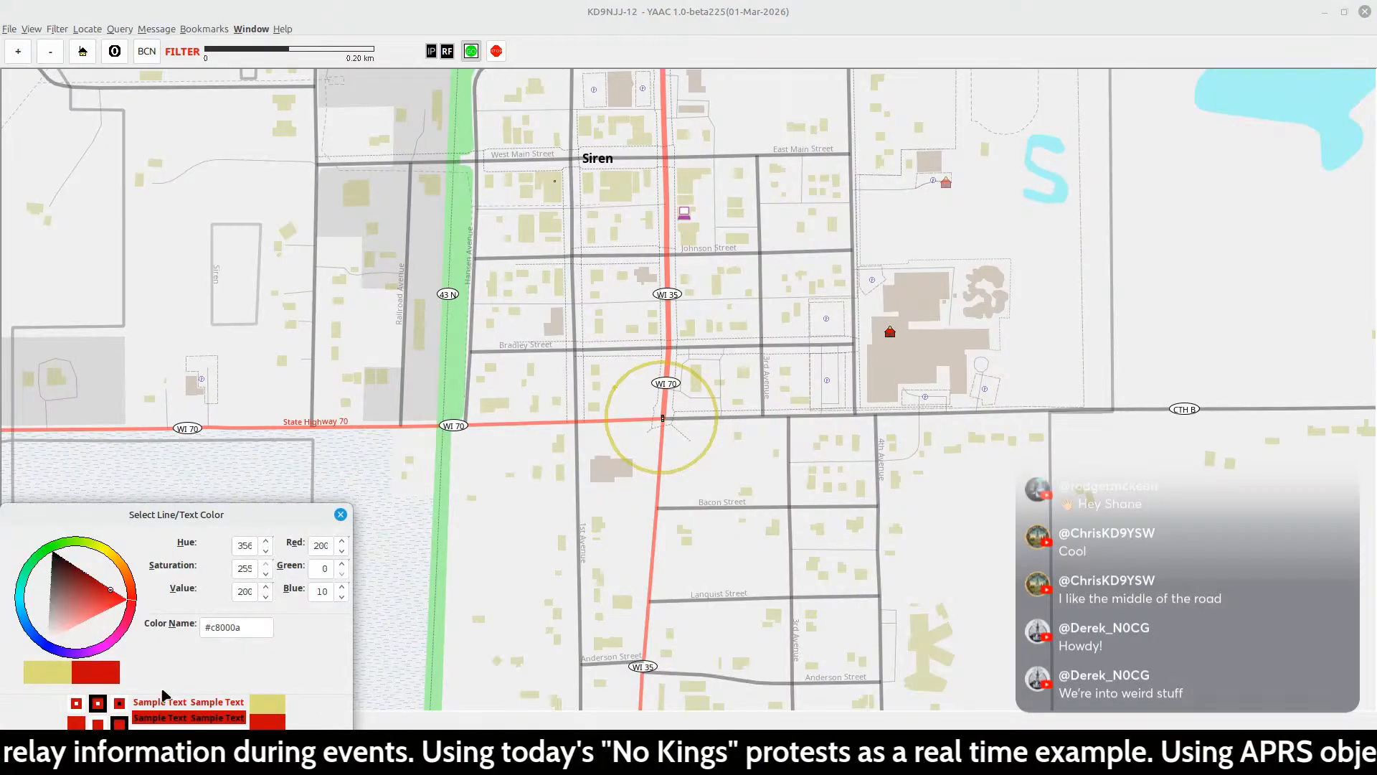
click(120, 758)
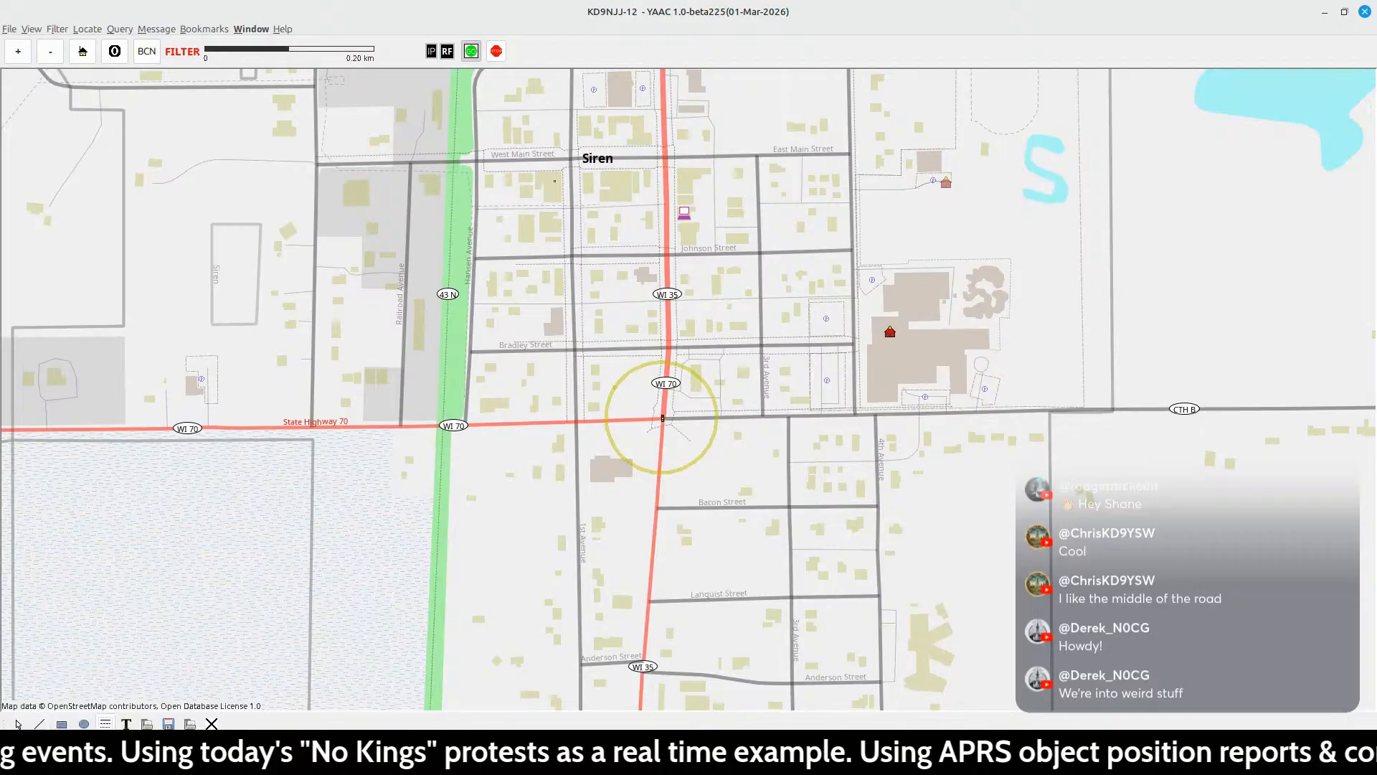
- Draw a blue (#0026c8) route from WI 35 along West Main Street, 1st Avenue and Anderson Street back to WI 35
click(106, 724)
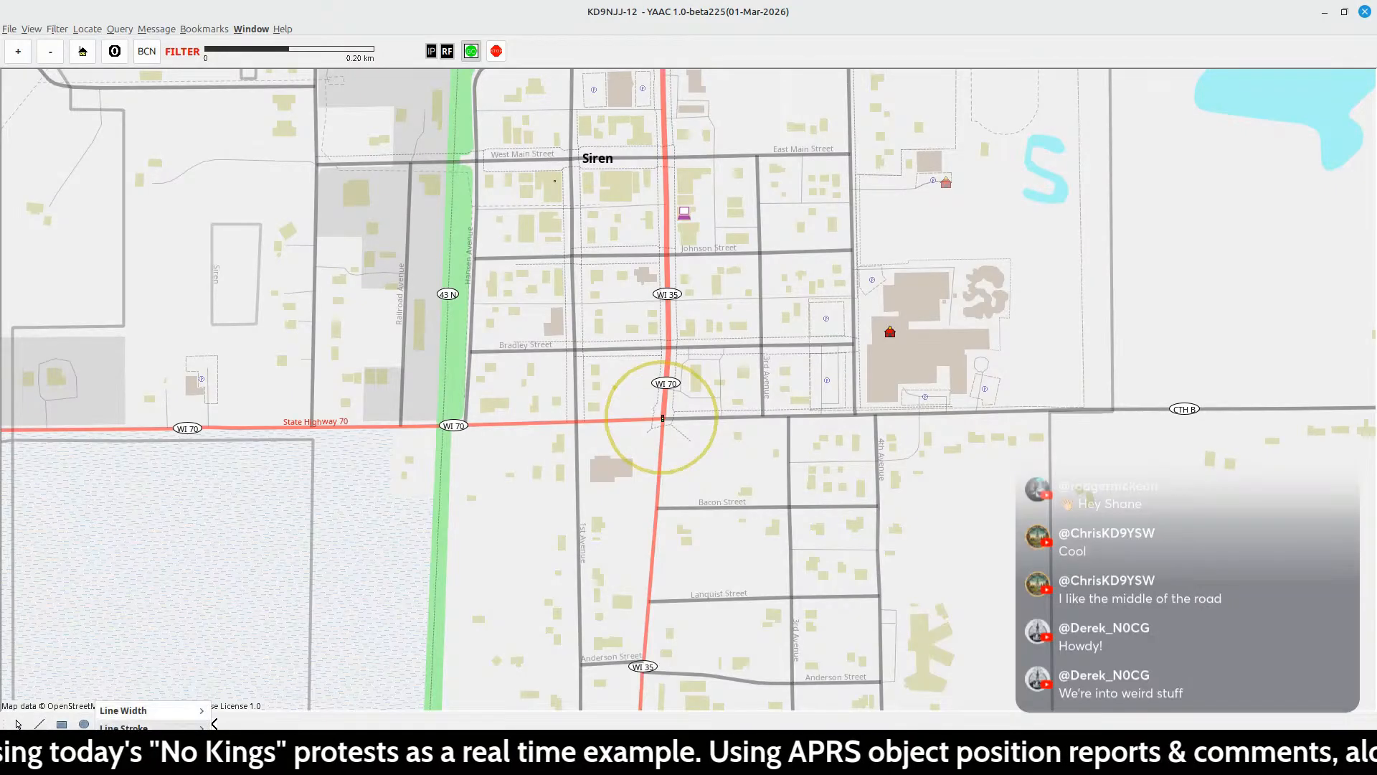
click(123, 747)
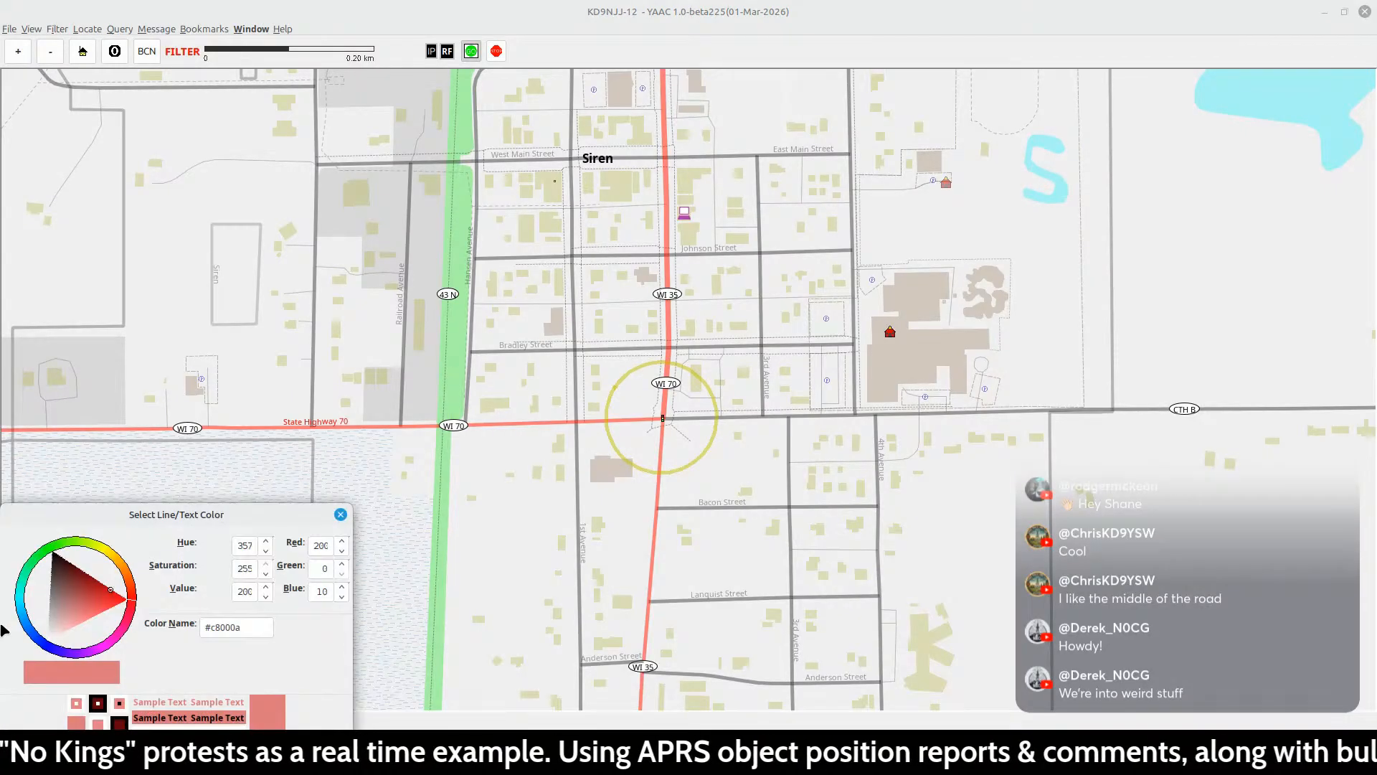
click(41, 646)
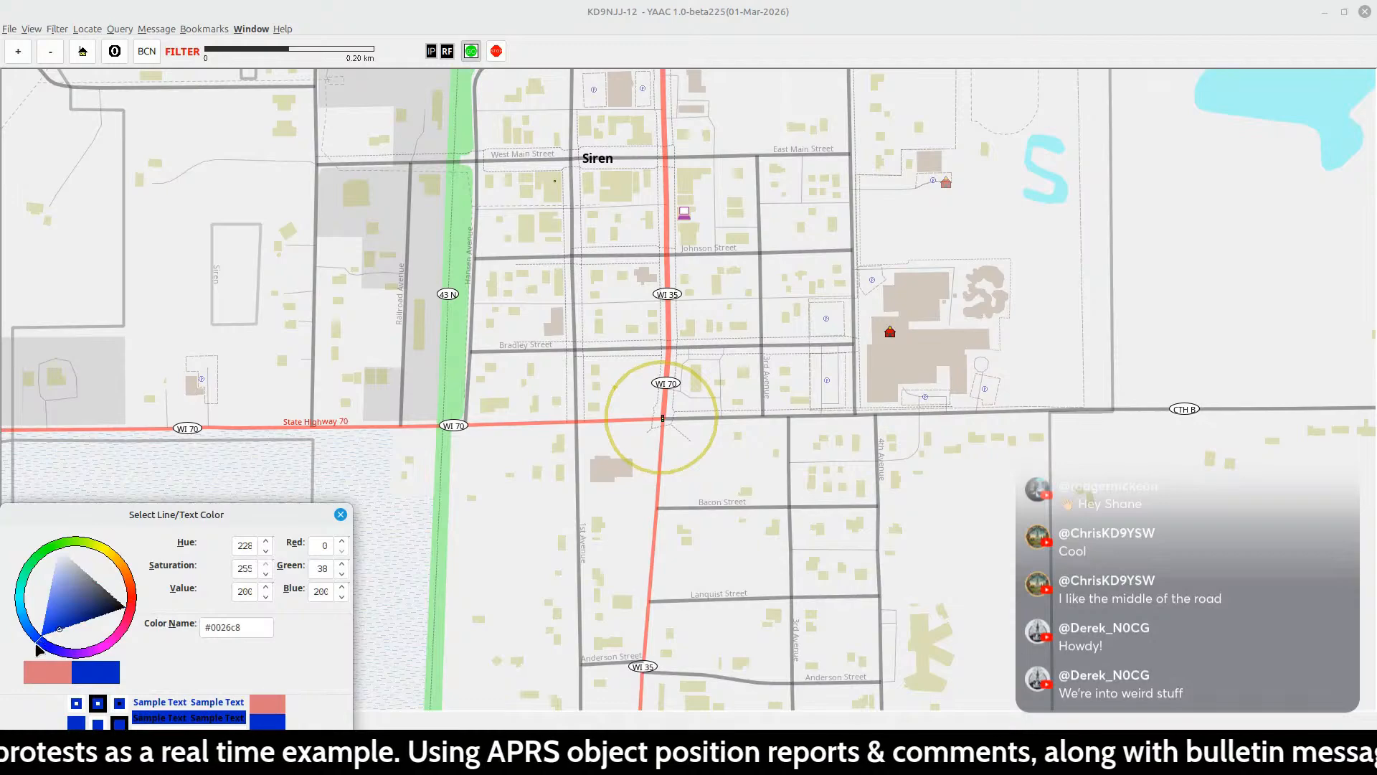
click(124, 757)
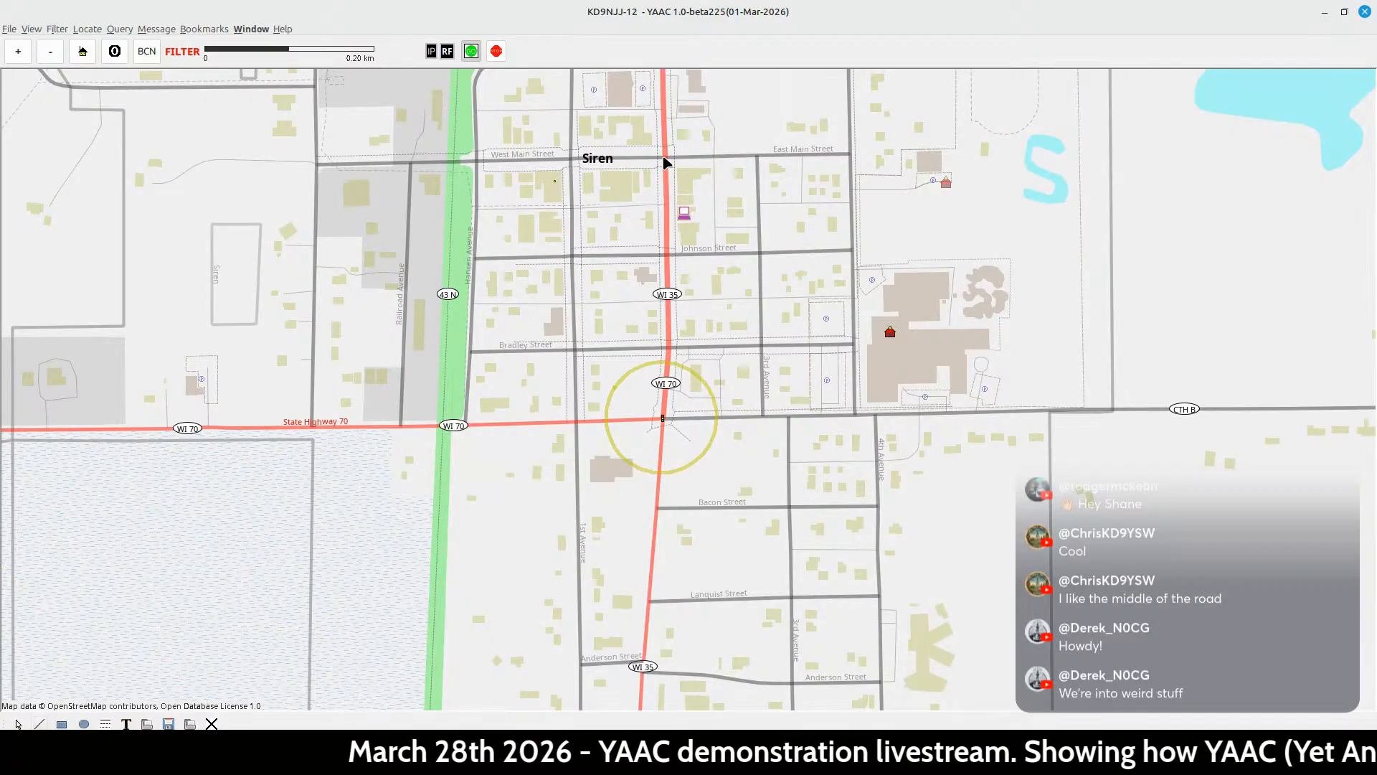
mouse_move(664, 156)
mouse_down()
mouse_move(571, 172)
mouse_move(582, 668)
mouse_move(619, 685)
mouse_move(646, 667)
mouse_move(595, 690)
mouse_move(140, 676)
mouse_move(10, 710)
mouse_move(18, 724)
mouse_up()
click(19, 724)
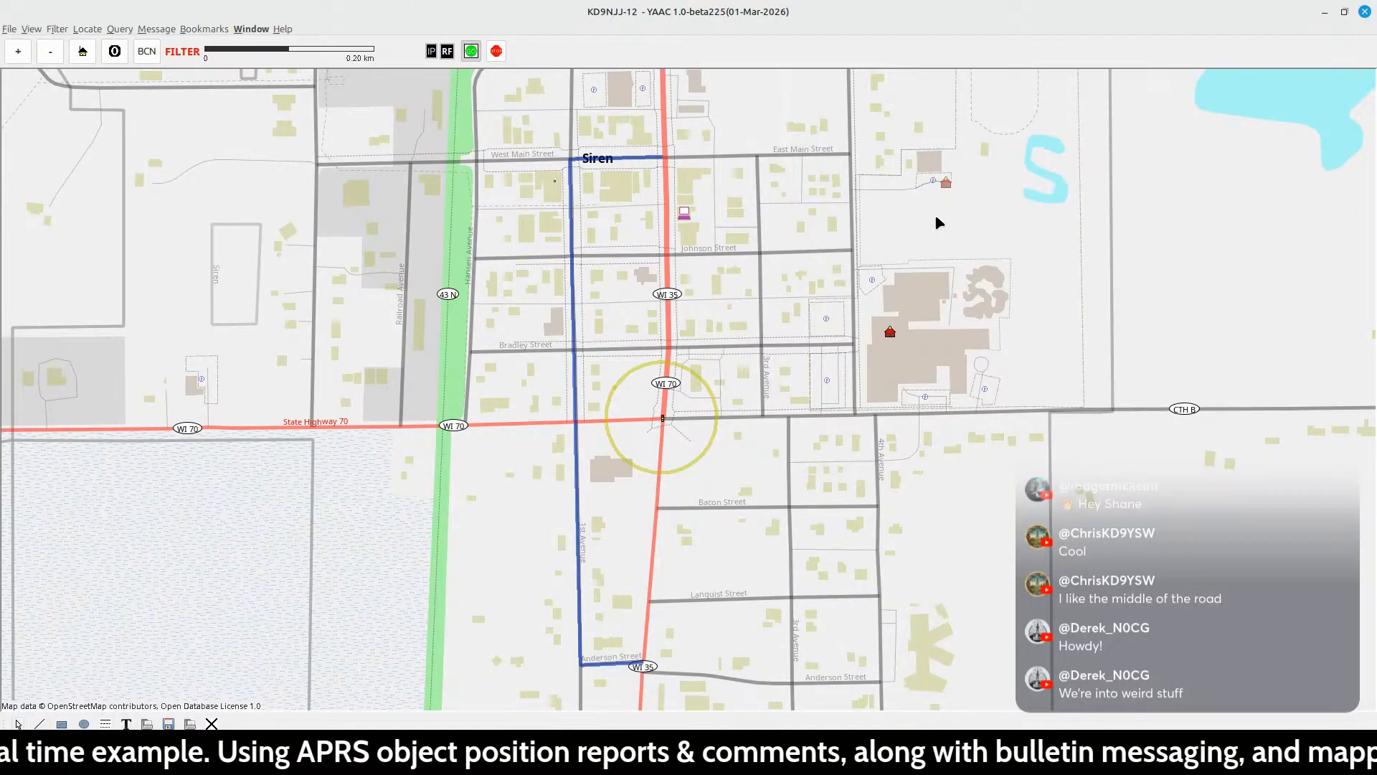
- Recall the Burnett and then the Siren map bookmark to examine the drawn circle and route at both scales
click(208, 29)
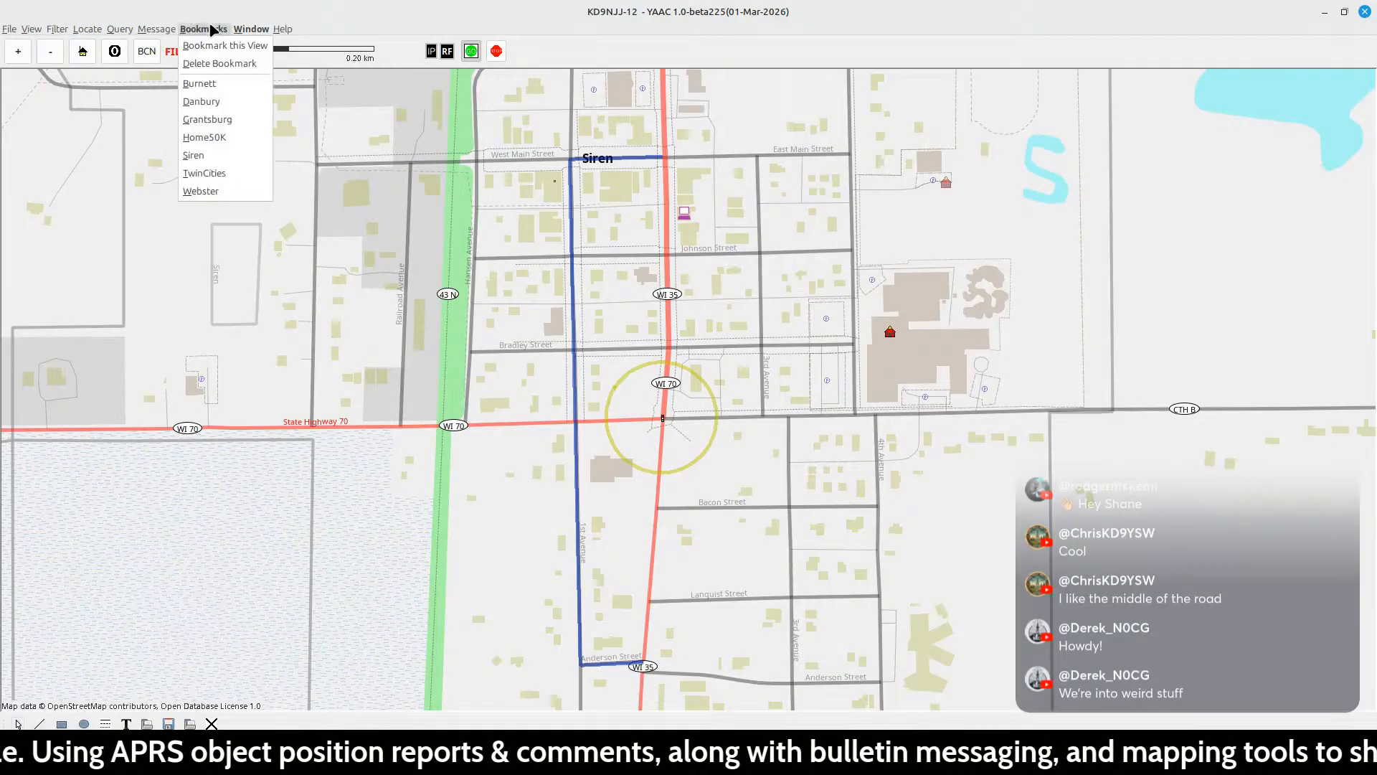
click(215, 84)
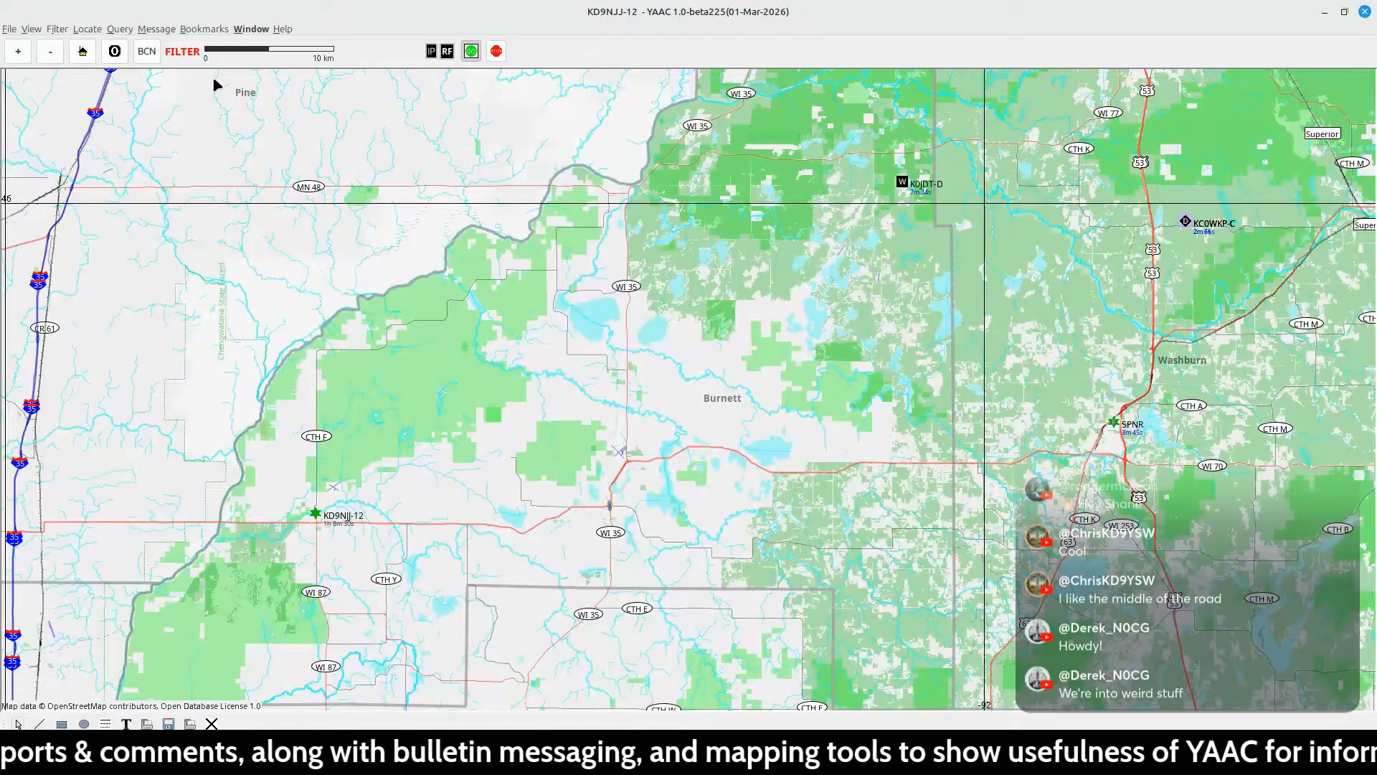
click(203, 30)
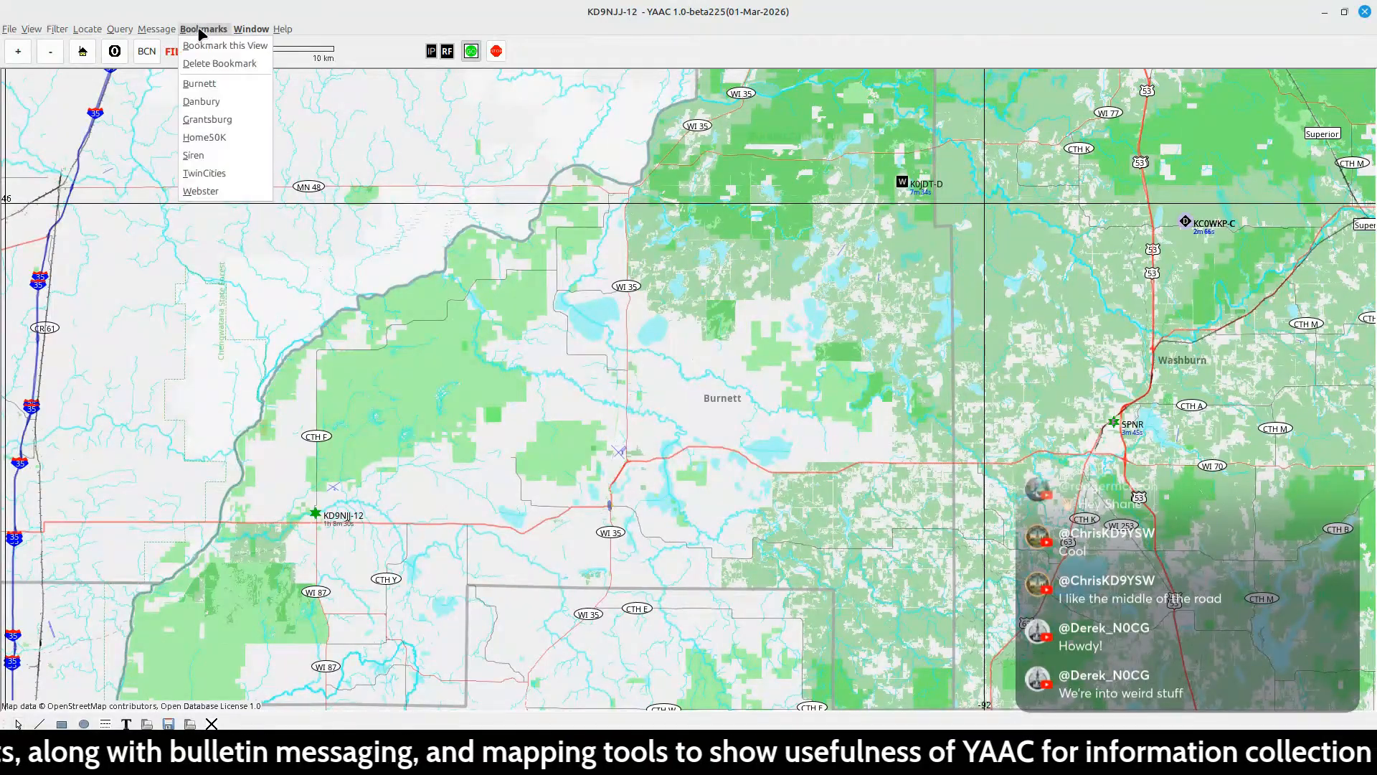
click(194, 156)
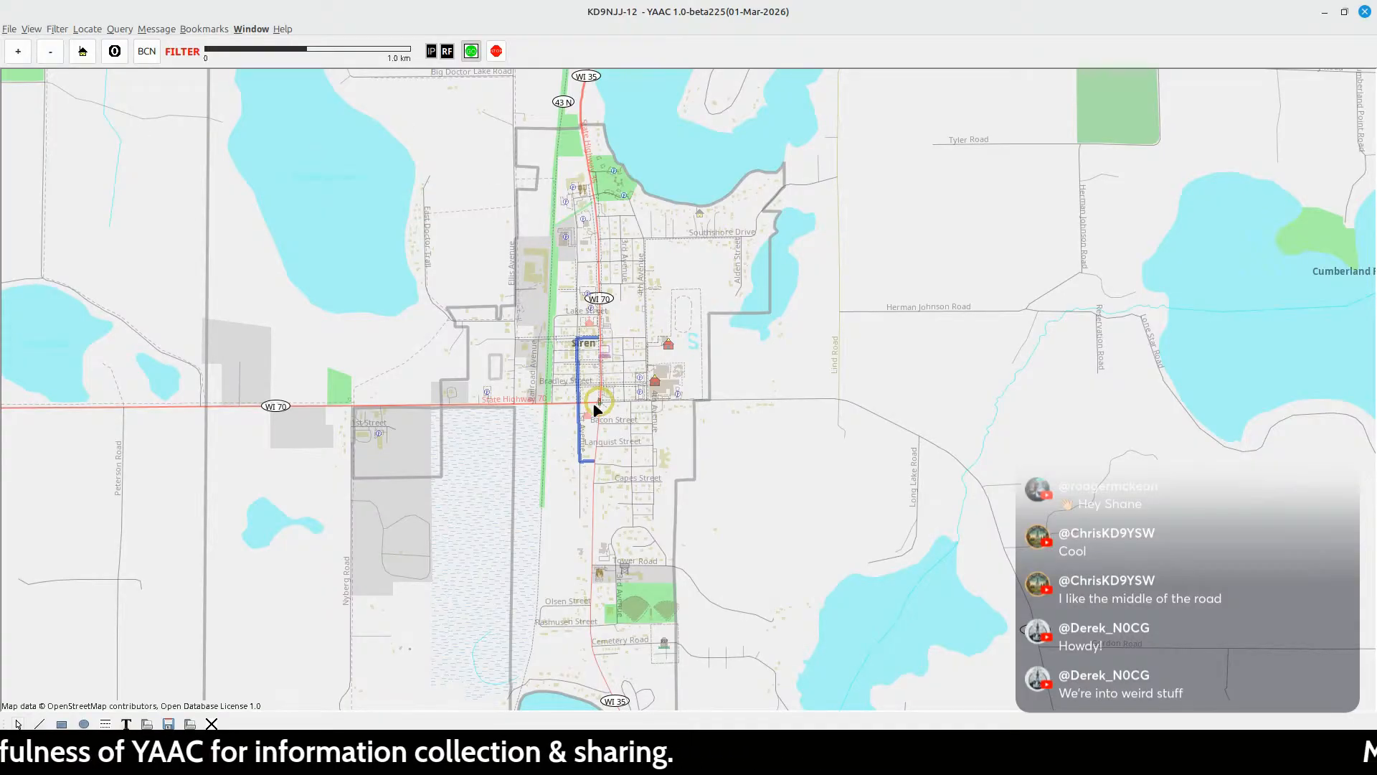
scroll(604, 398, up, 1)
scroll(513, 415, up, 1)
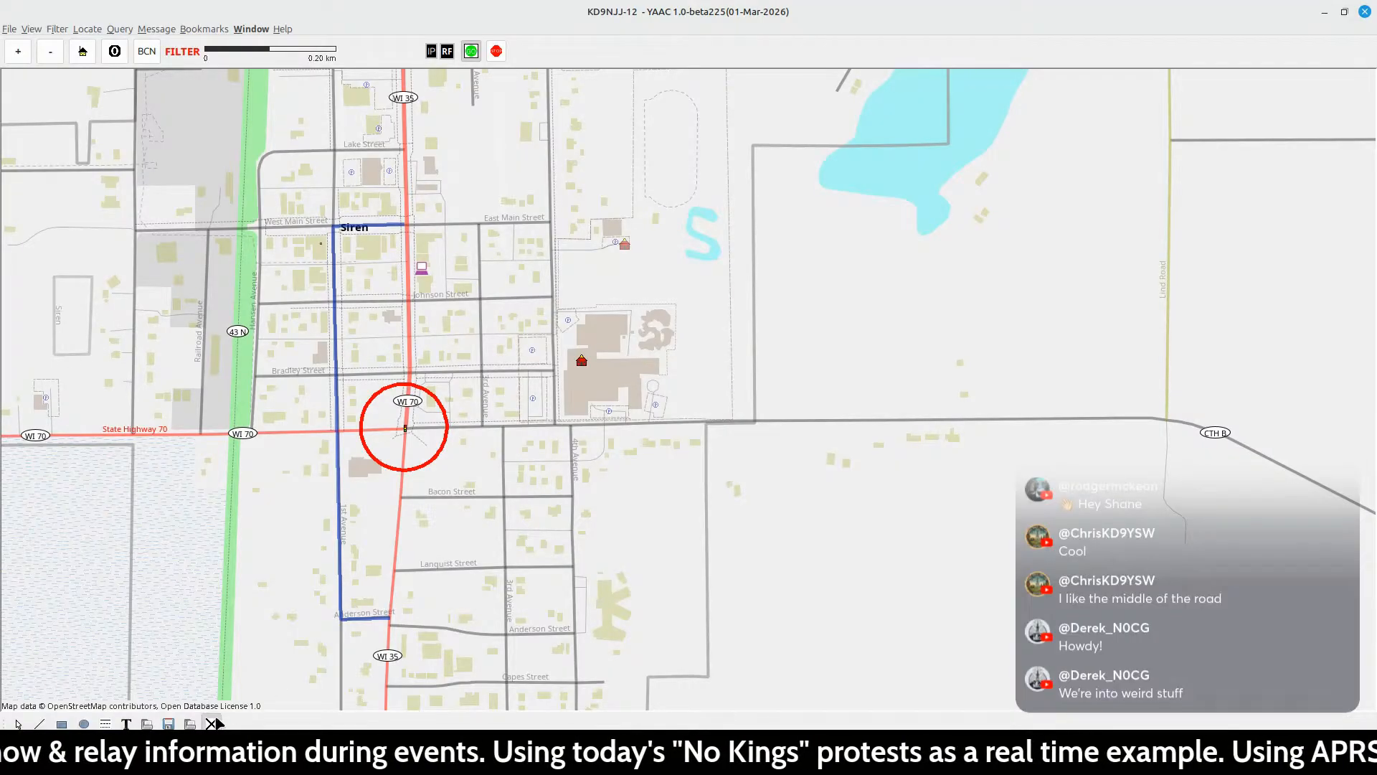
- Turn off the Draw Toolbar for the map
click(9, 29)
mouse_move(31, 29)
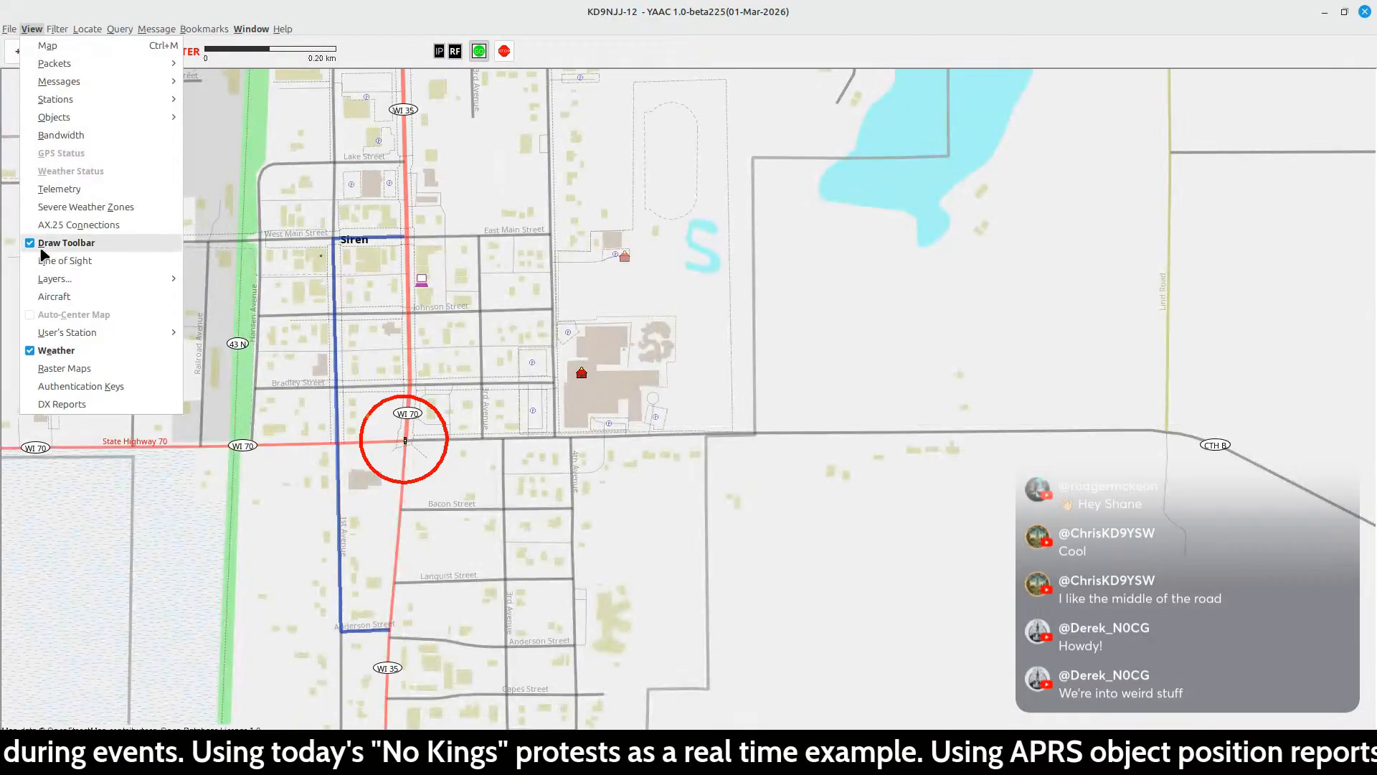
click(43, 247)
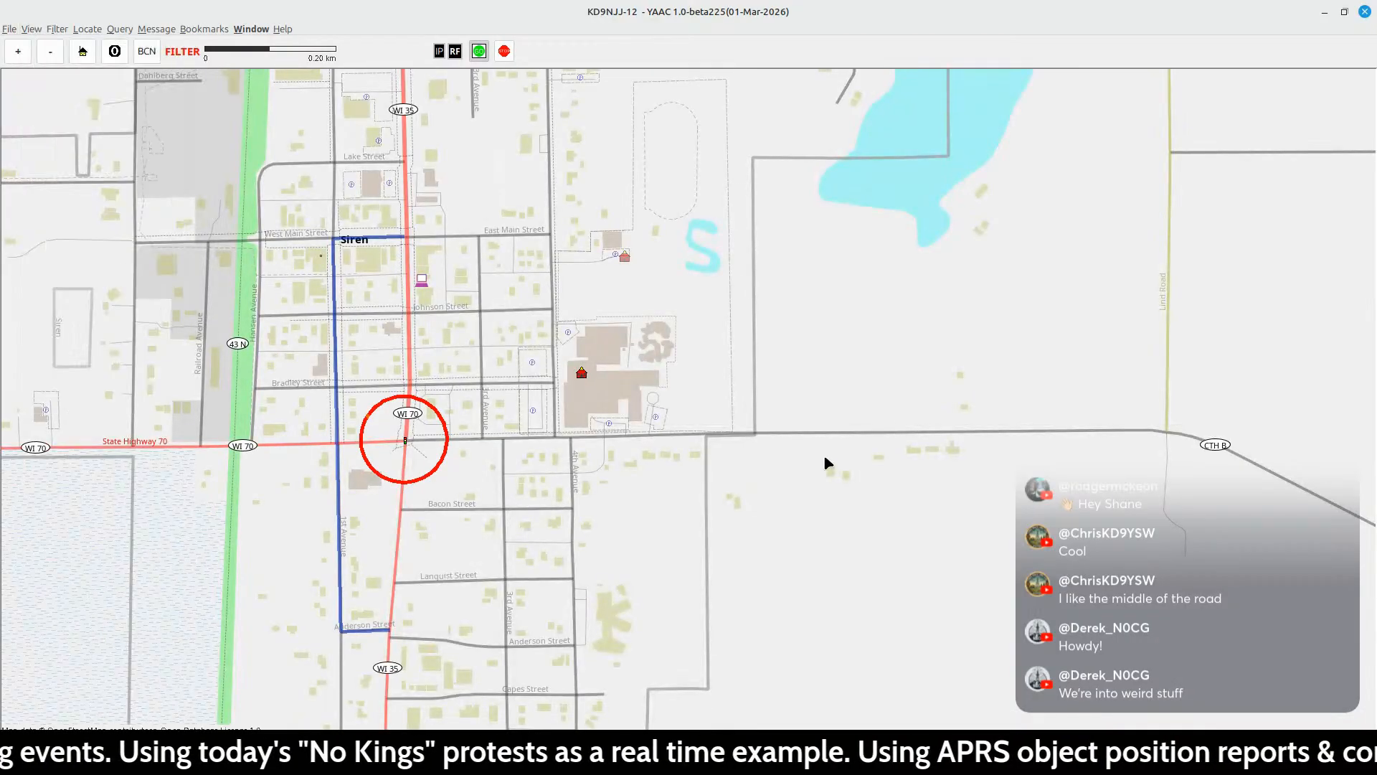
- Start a new object at the circled WI 35 and WI 70 intersection and name it NoKingsPr
right_click(412, 439)
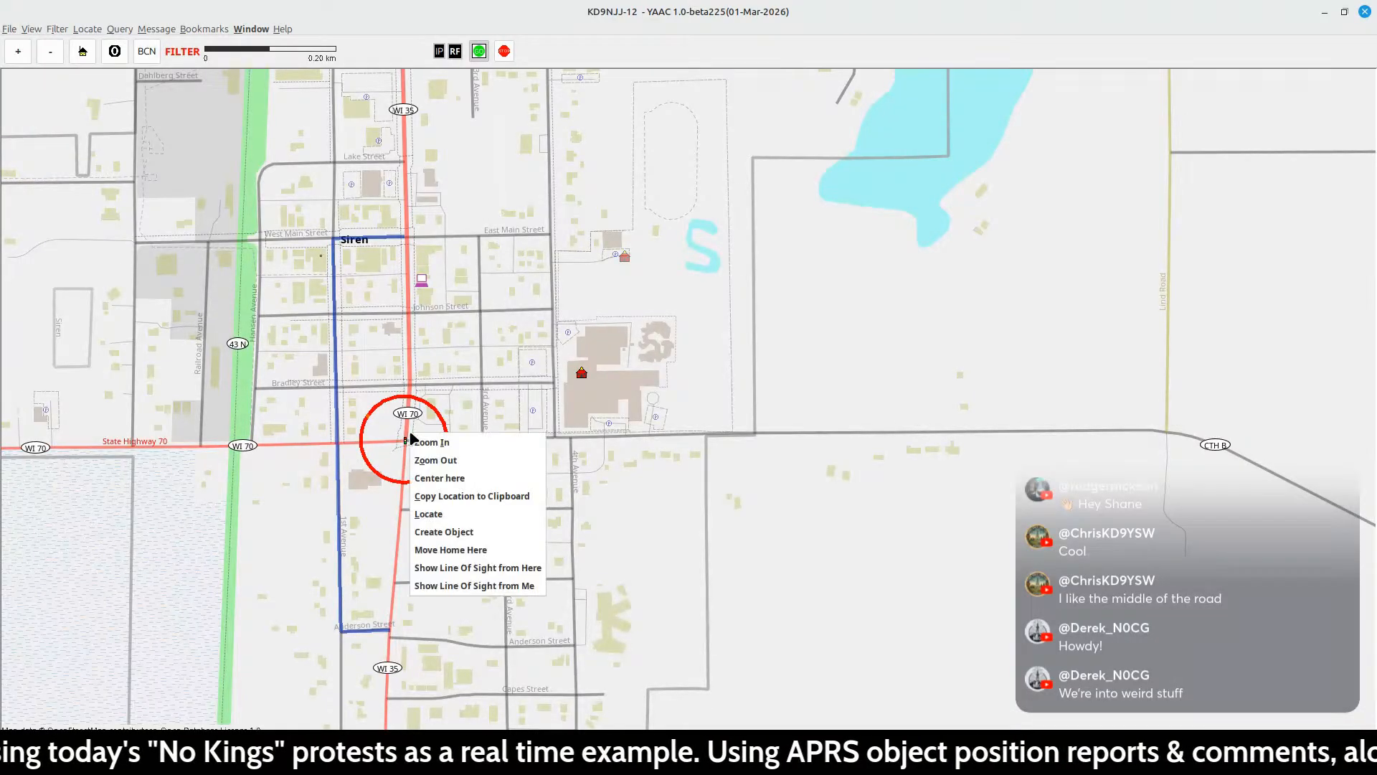
click(671, 431)
right_click(405, 443)
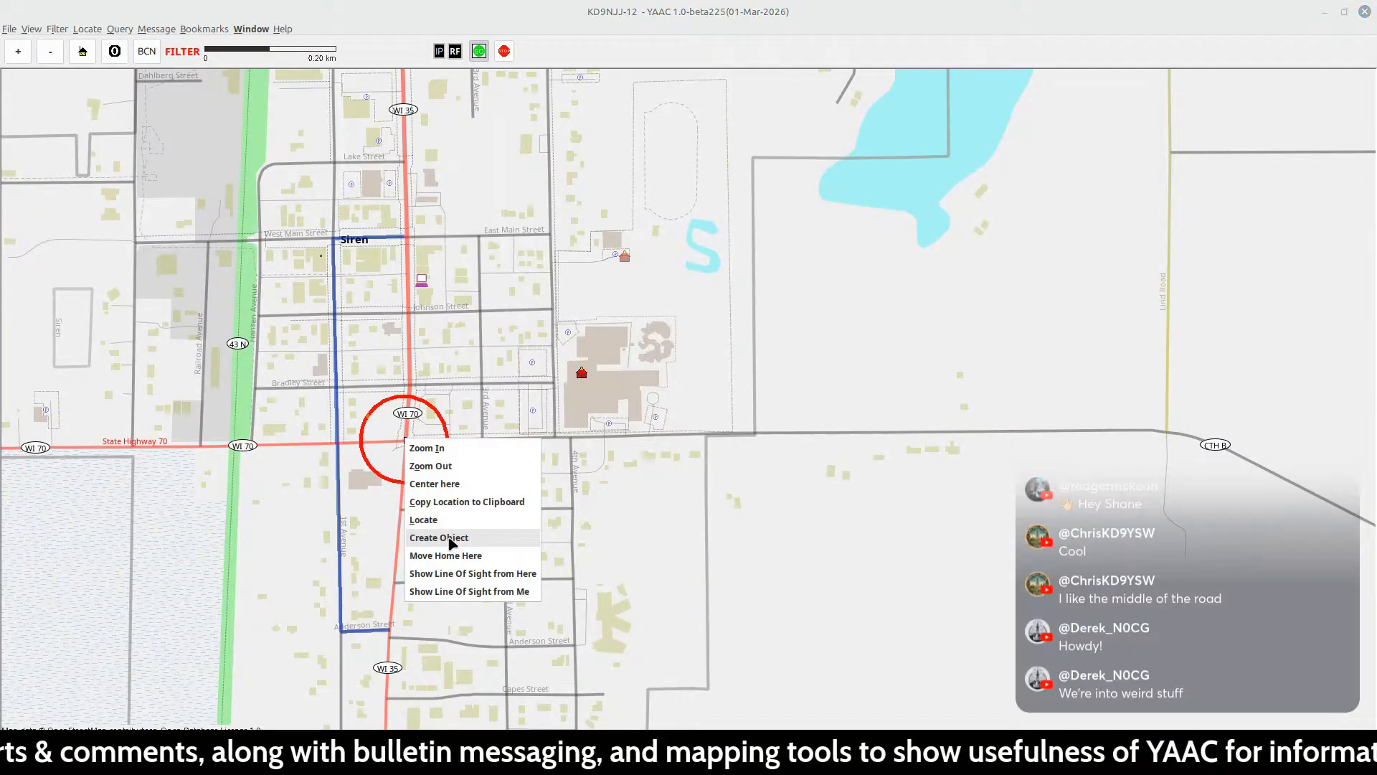
click(451, 538)
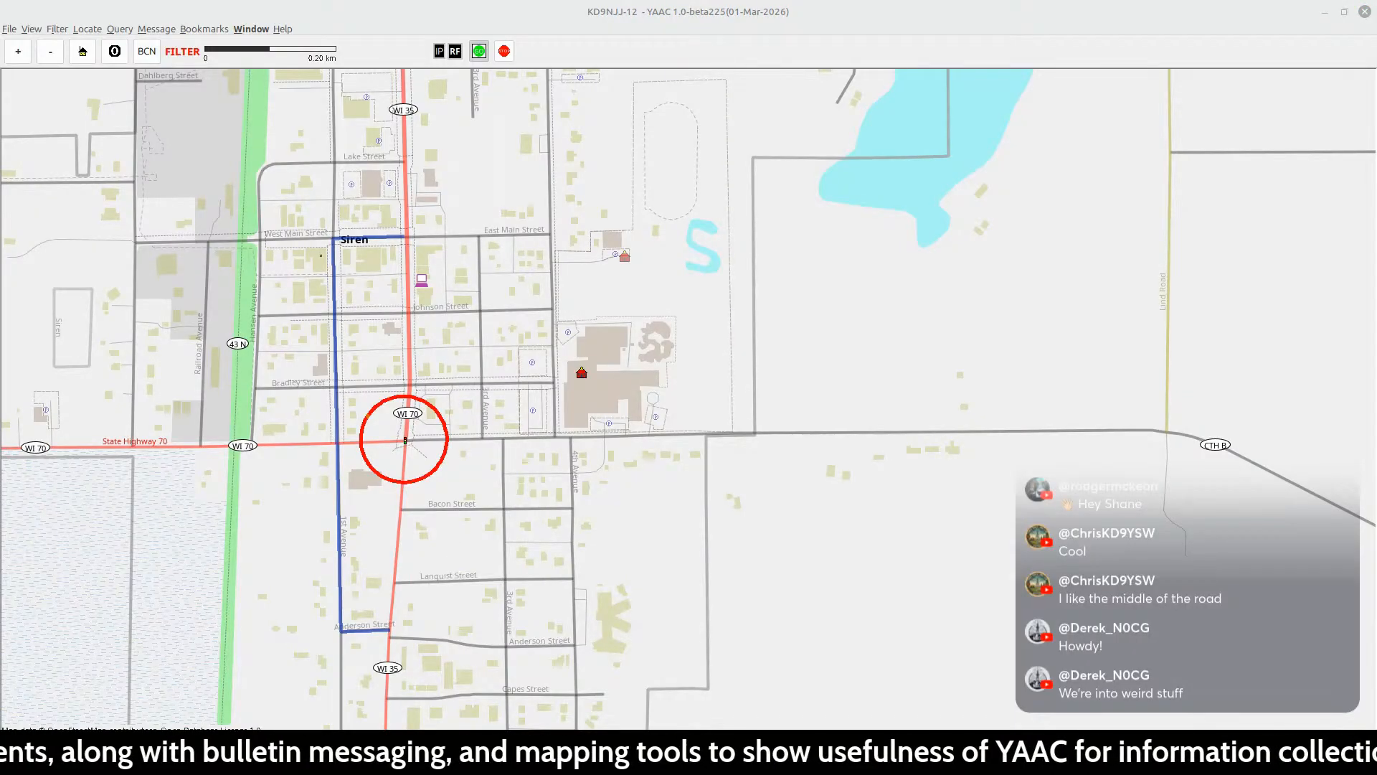
drag(462, 180, 973, 180)
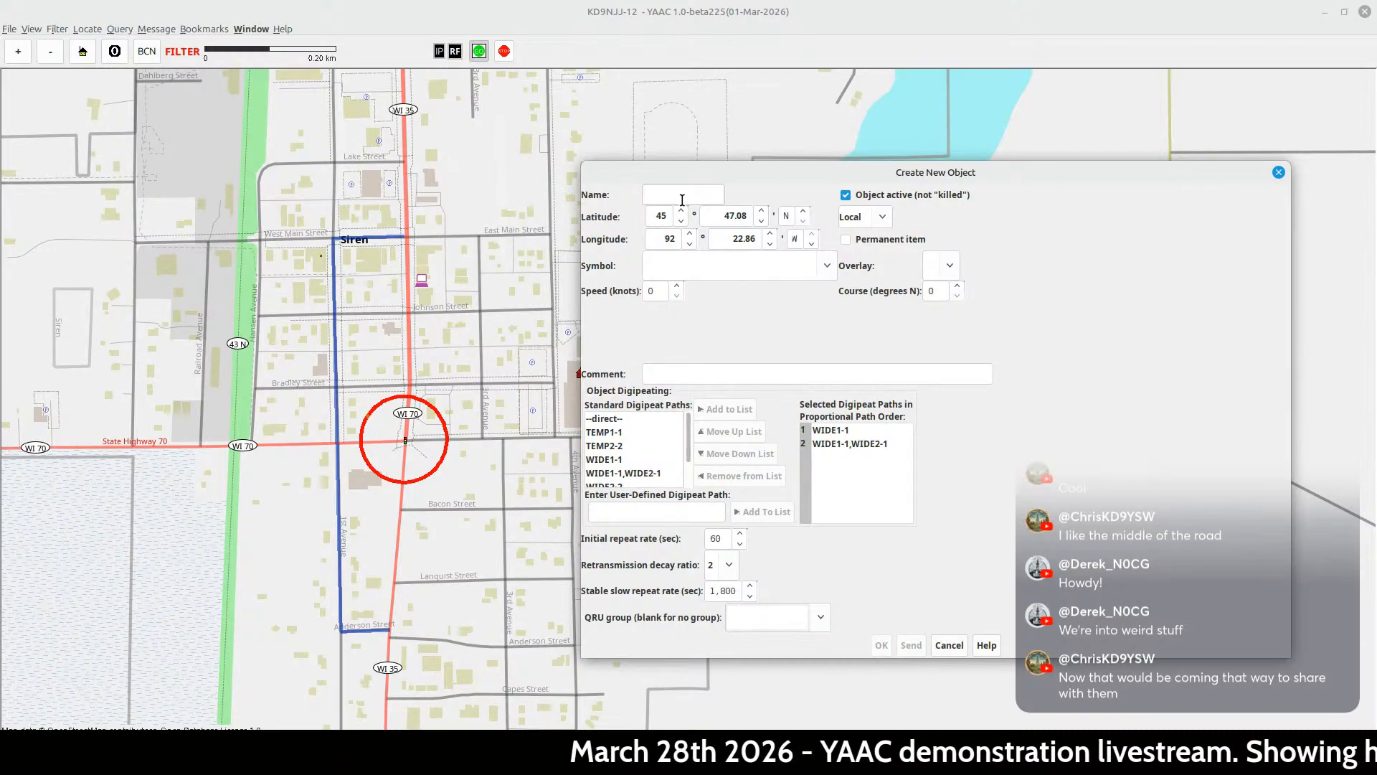
text(N)
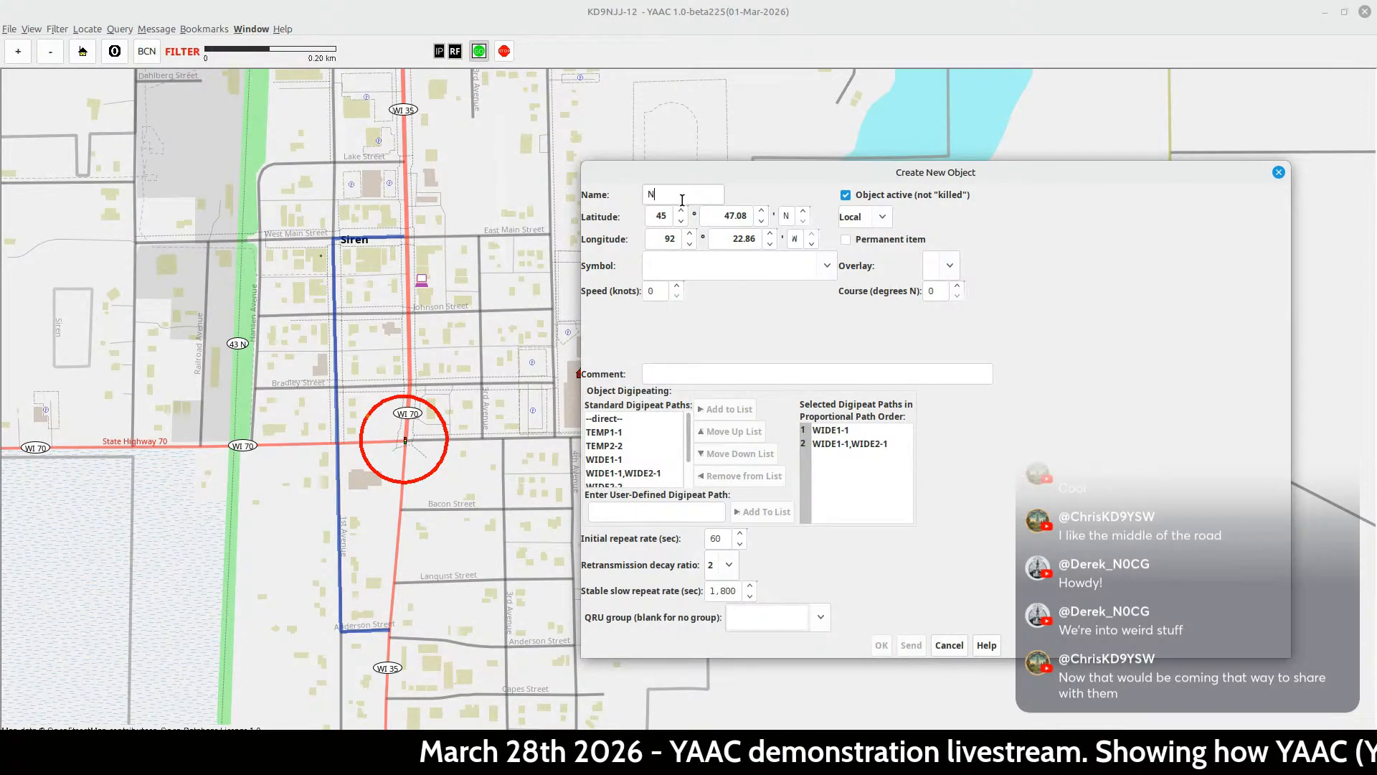
text(oKingsPr)
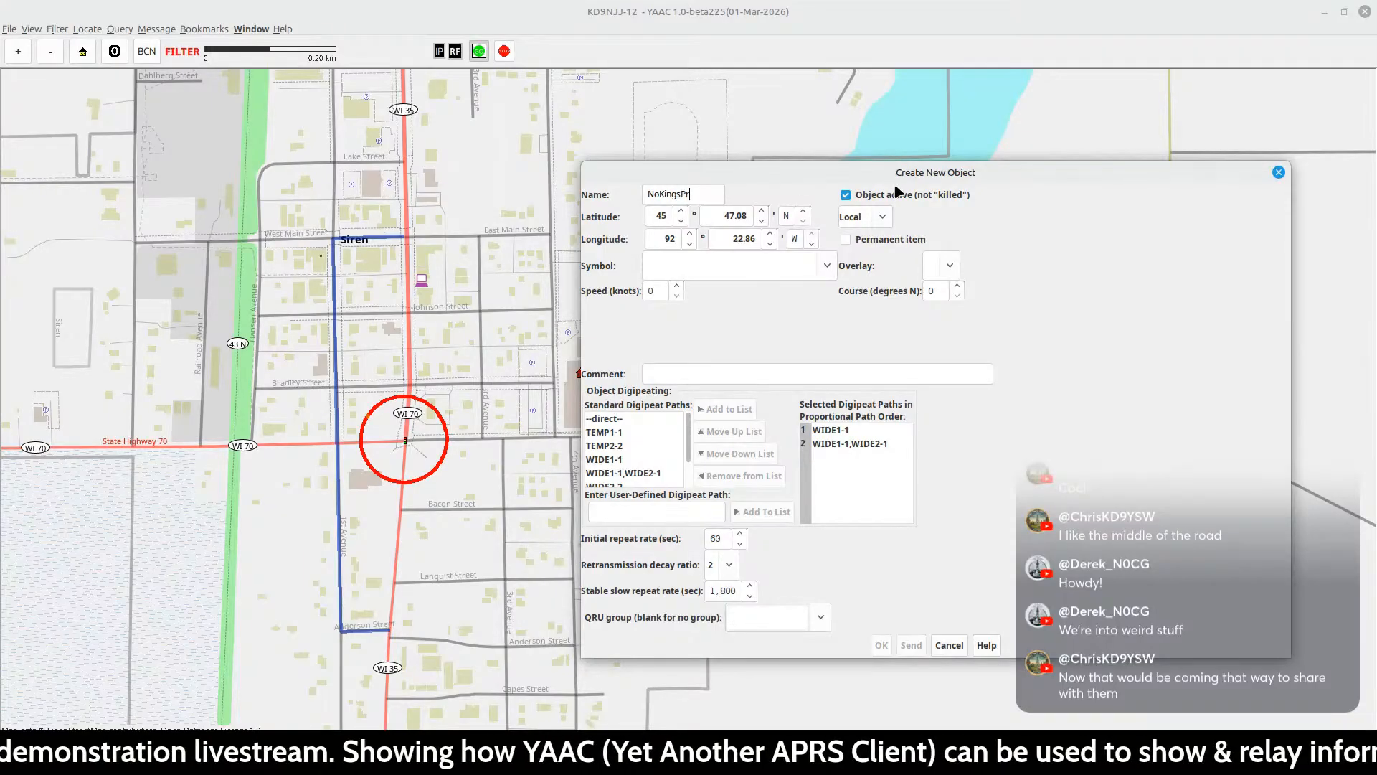
- Look through the available map symbols for one that suits the NoKingsPr object
click(829, 266)
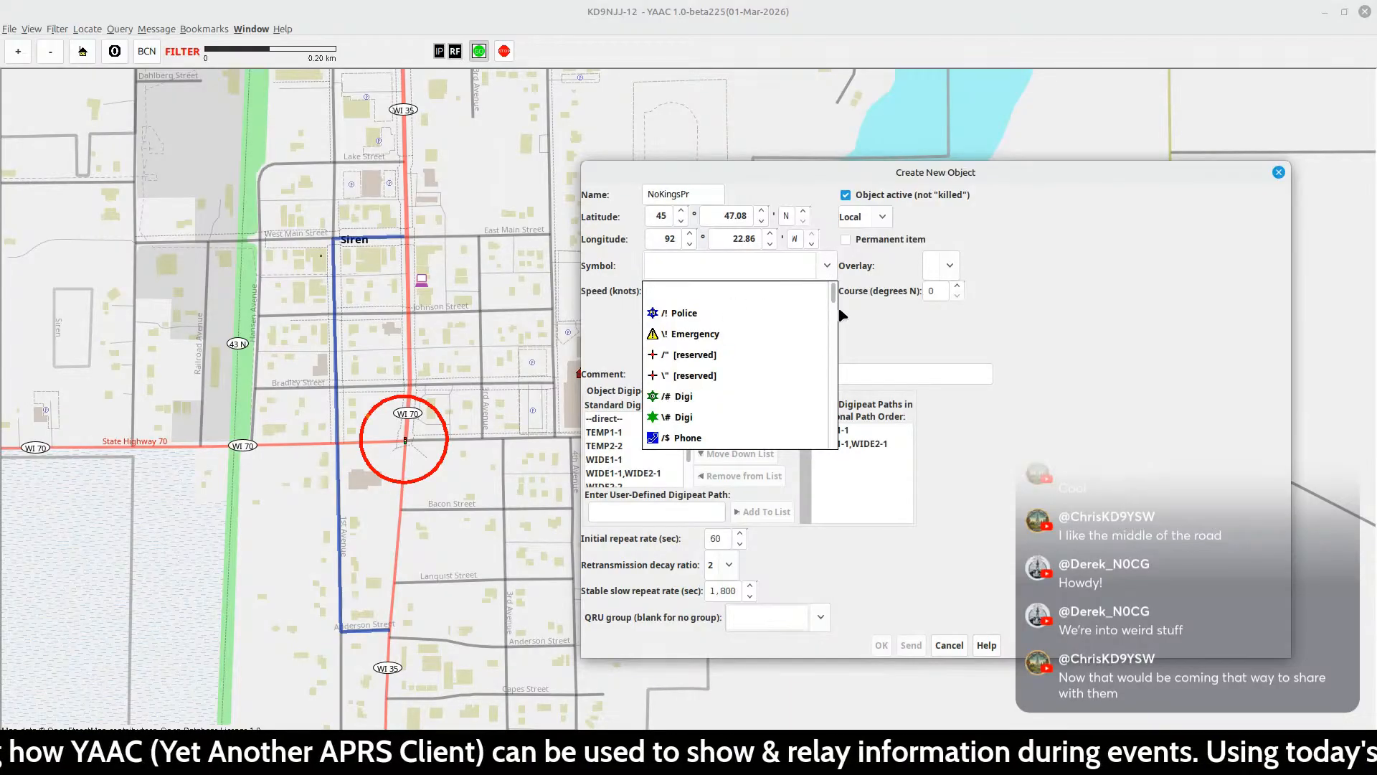
scroll(836, 302, down, 2)
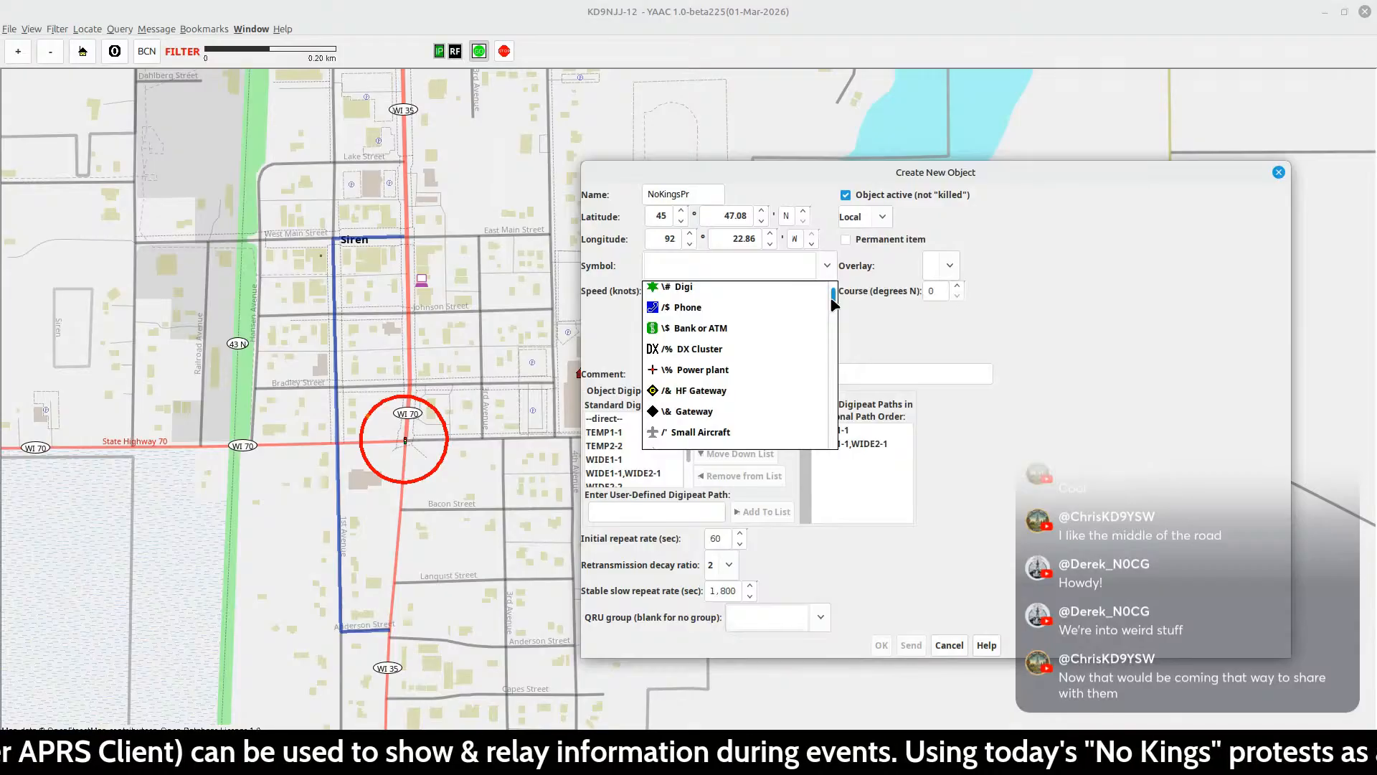
scroll(835, 304, down, 3)
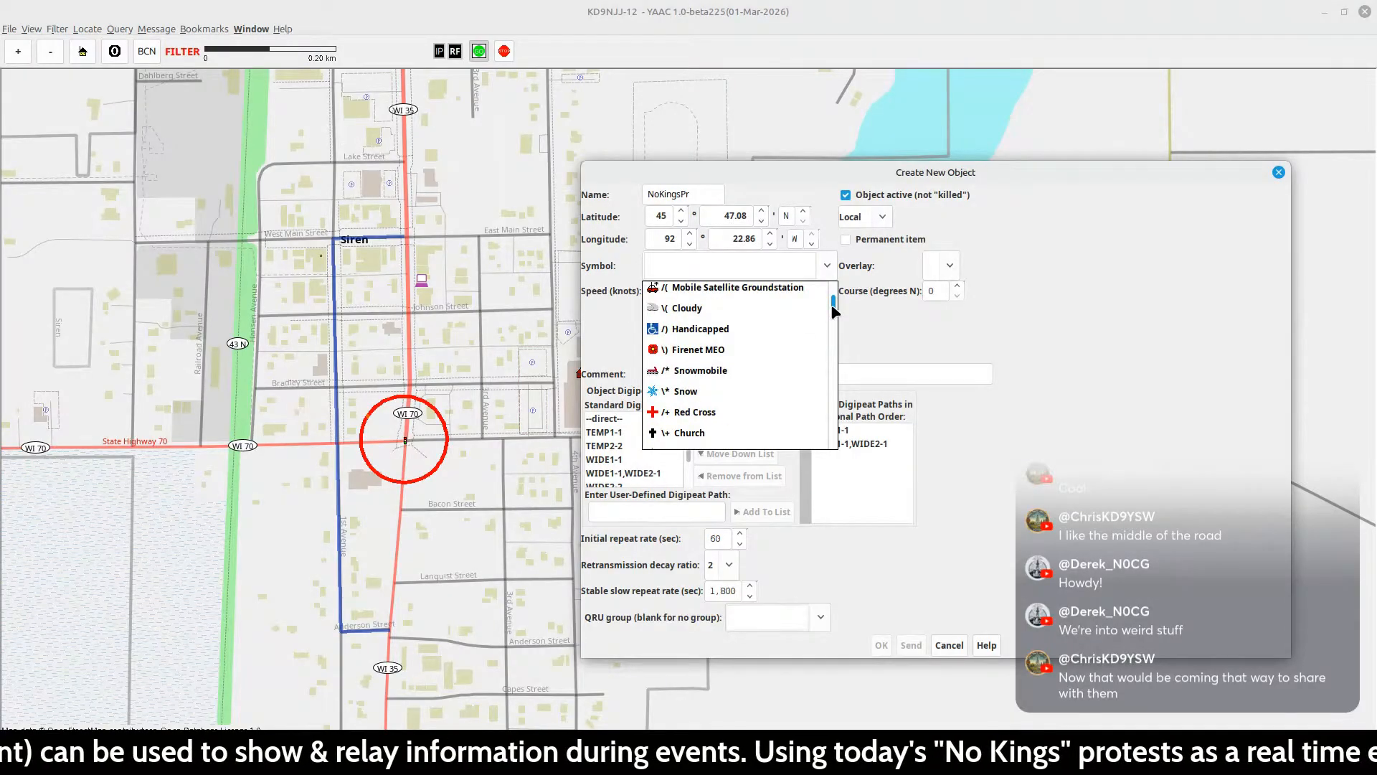
scroll(835, 311, down, 3)
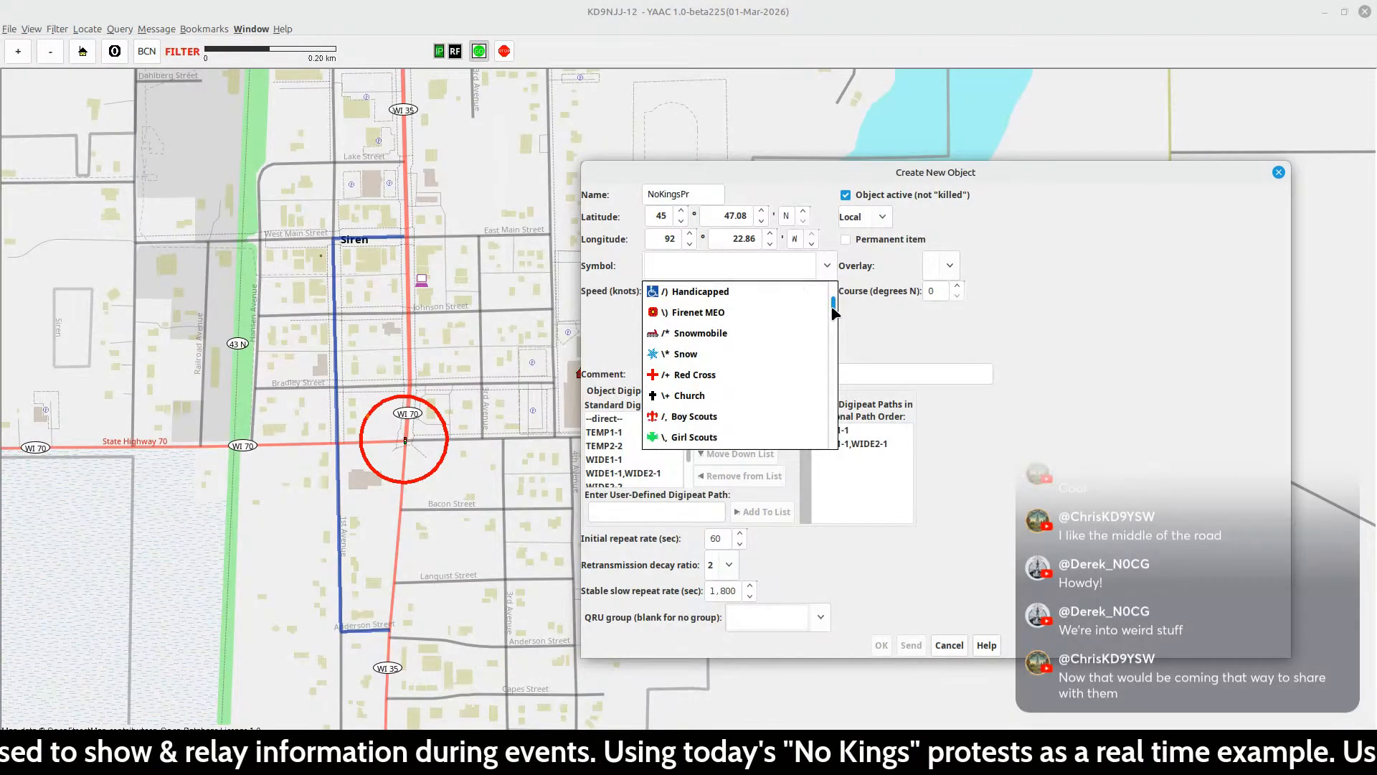
scroll(834, 312, down, 1)
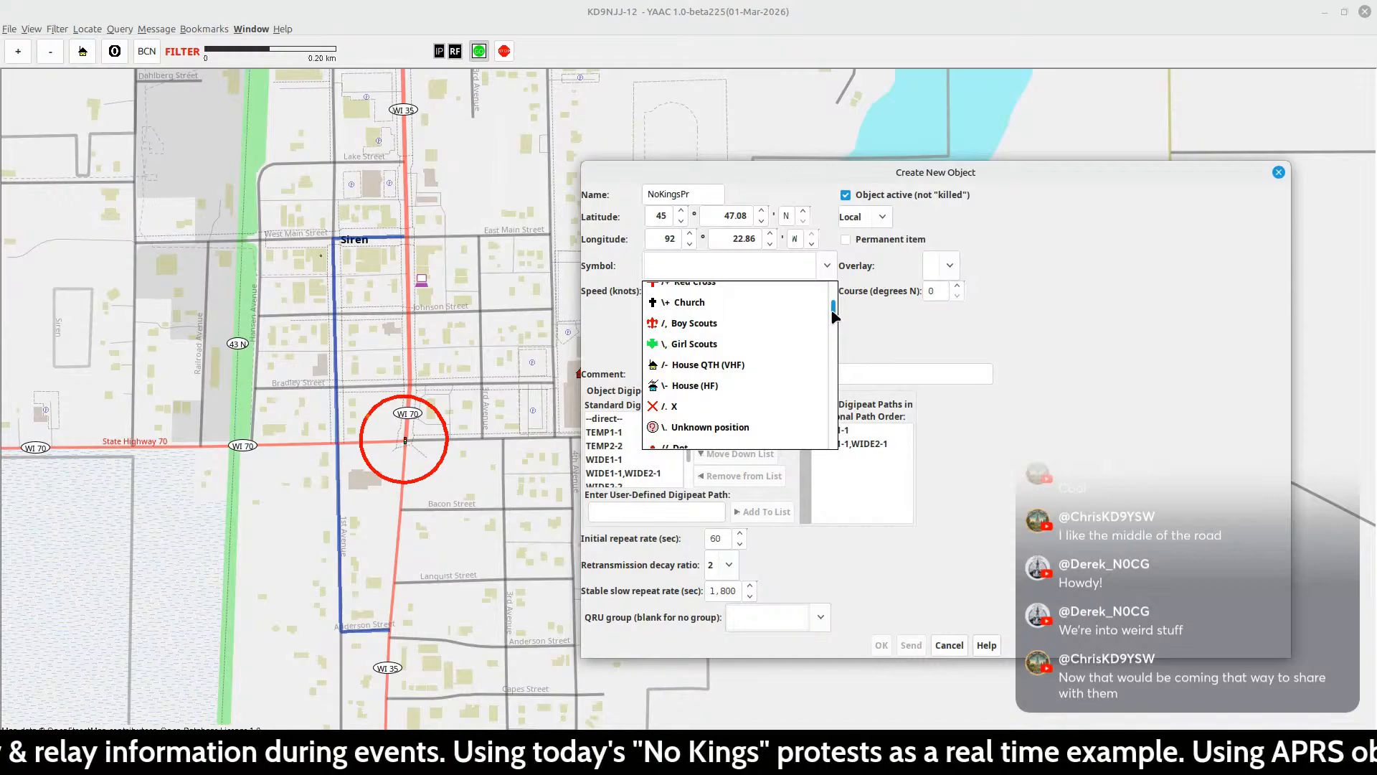
scroll(834, 316, down, 2)
scroll(835, 315, up, 4)
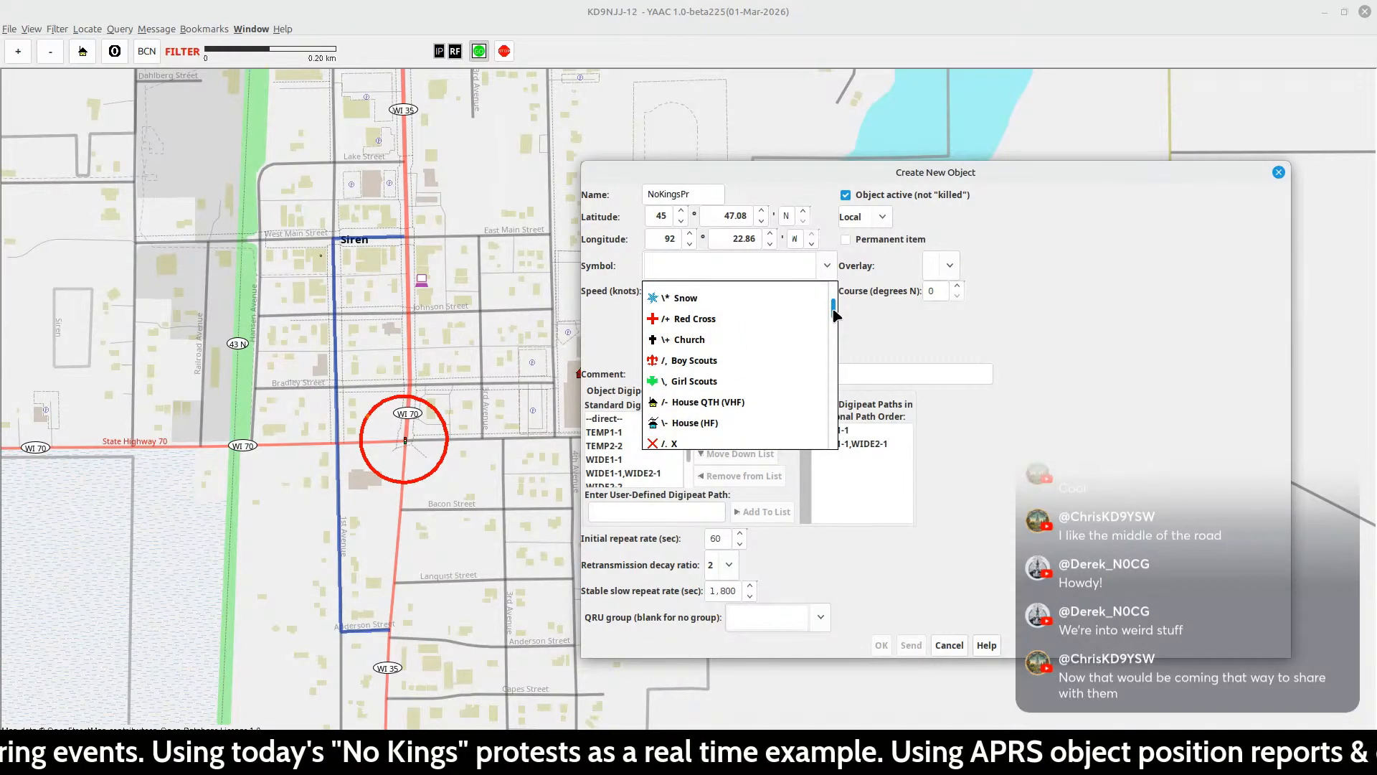
scroll(836, 316, down, 5)
scroll(835, 323, down, 5)
scroll(836, 330, down, 4)
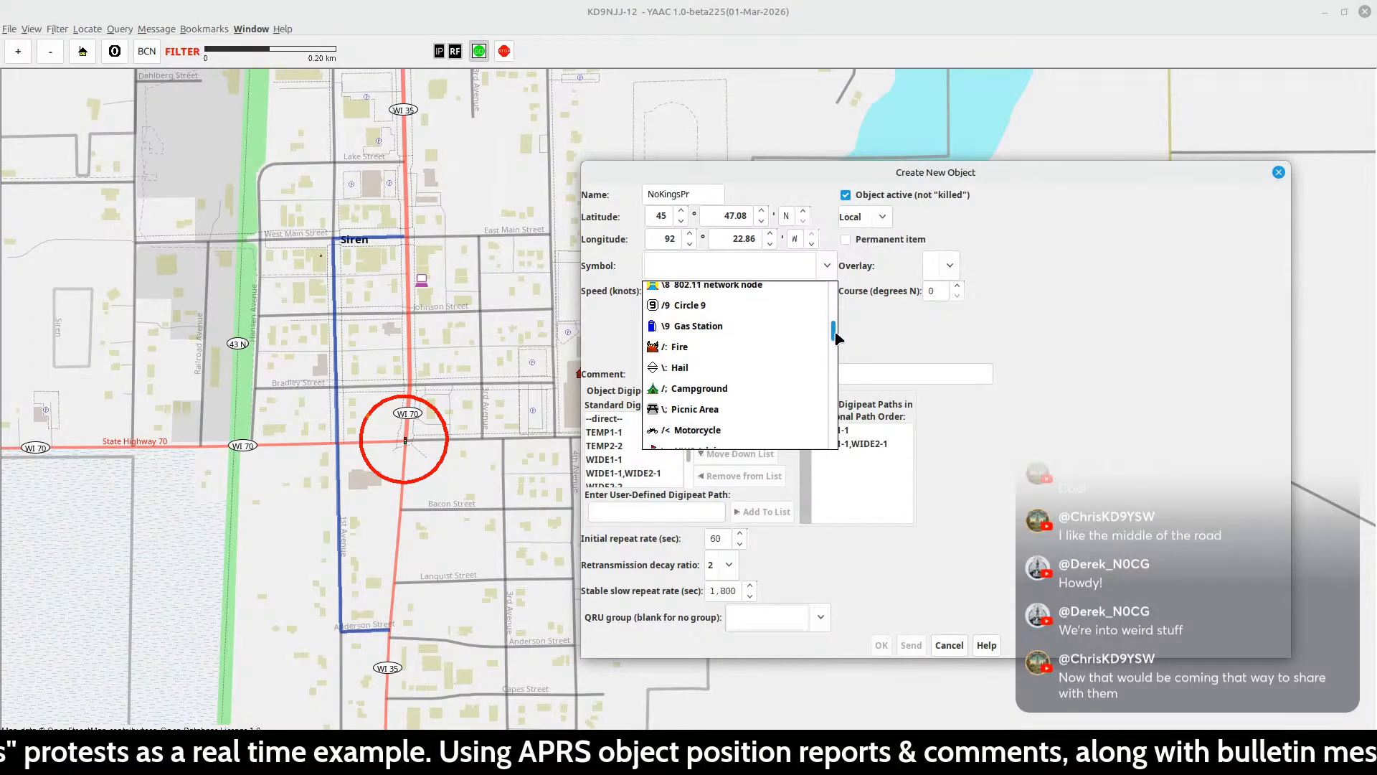
scroll(837, 336, down, 3)
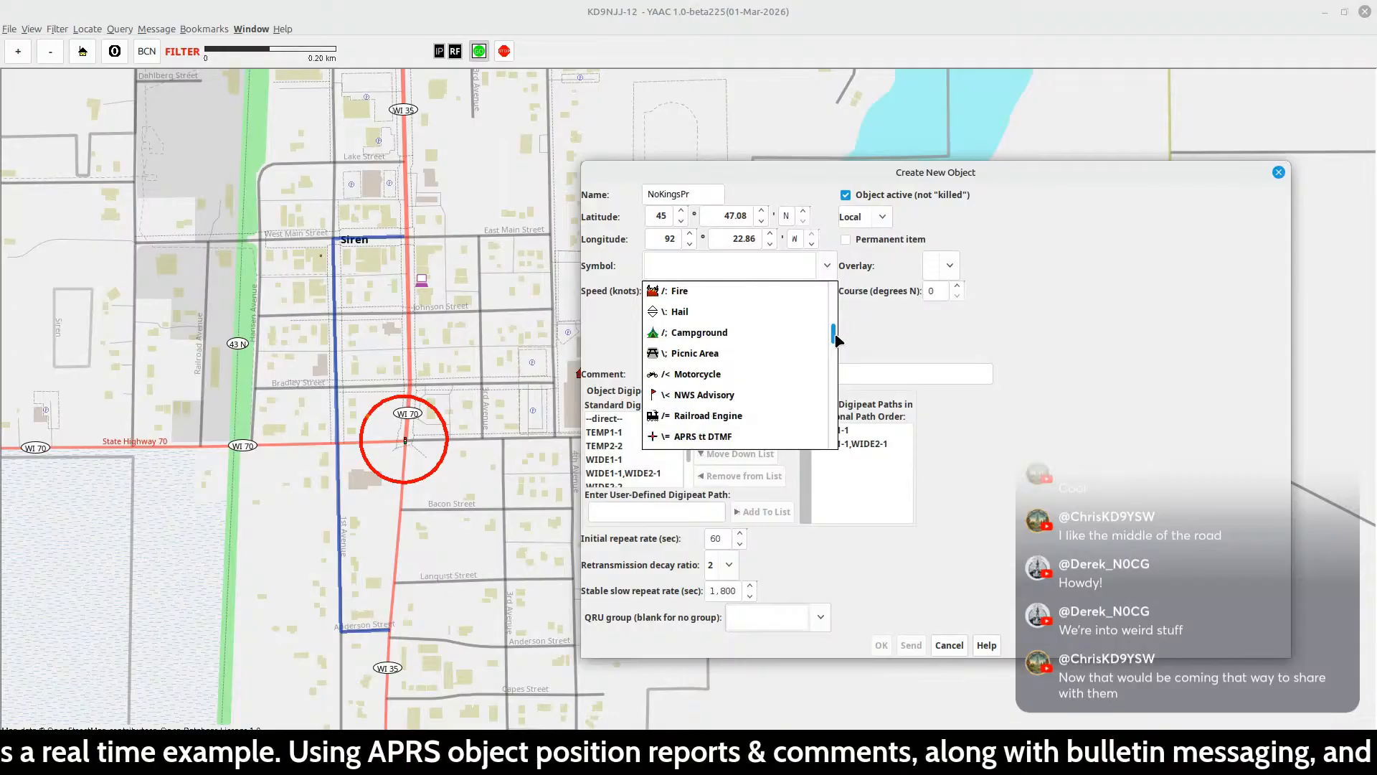
scroll(839, 343, down, 1)
scroll(838, 344, down, 3)
scroll(838, 347, down, 2)
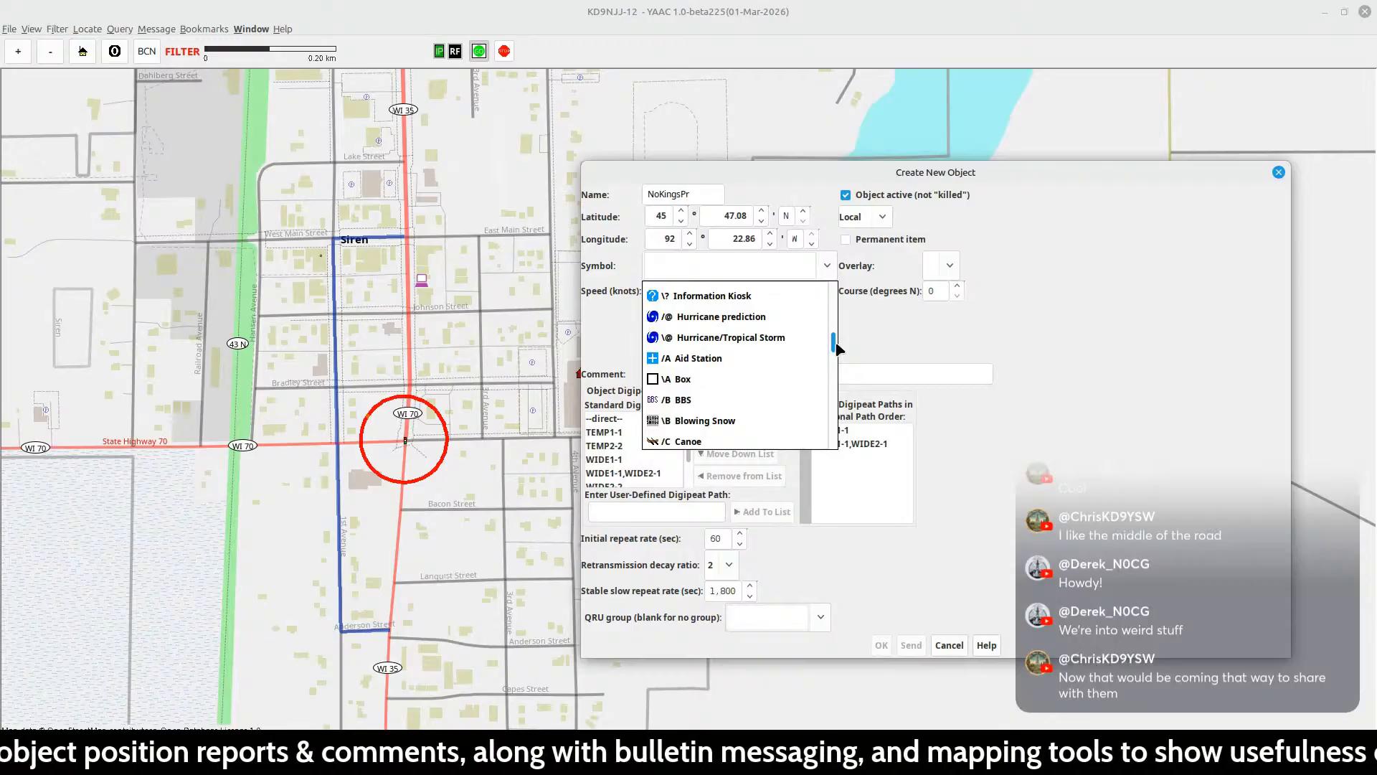
scroll(840, 348, down, 3)
scroll(838, 347, down, 4)
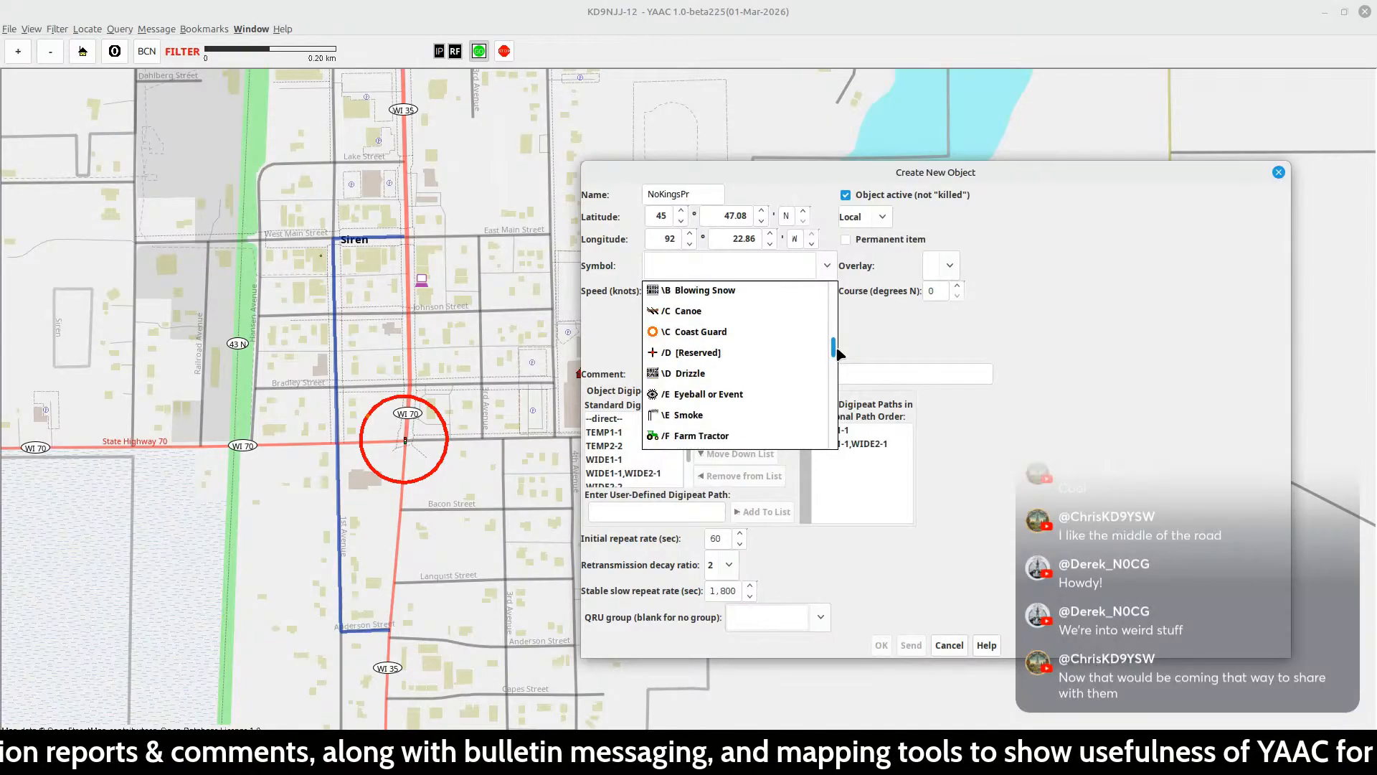
scroll(838, 353, down, 6)
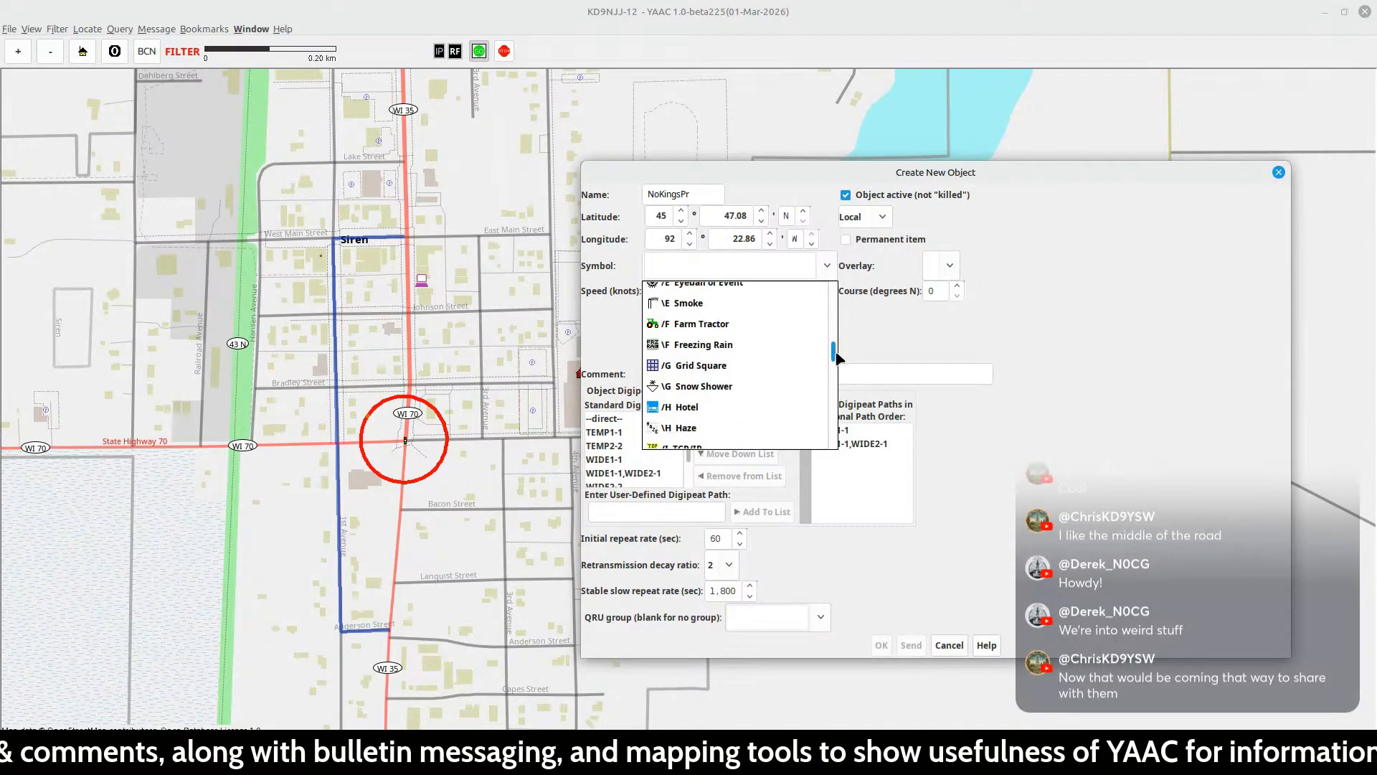
scroll(838, 359, down, 3)
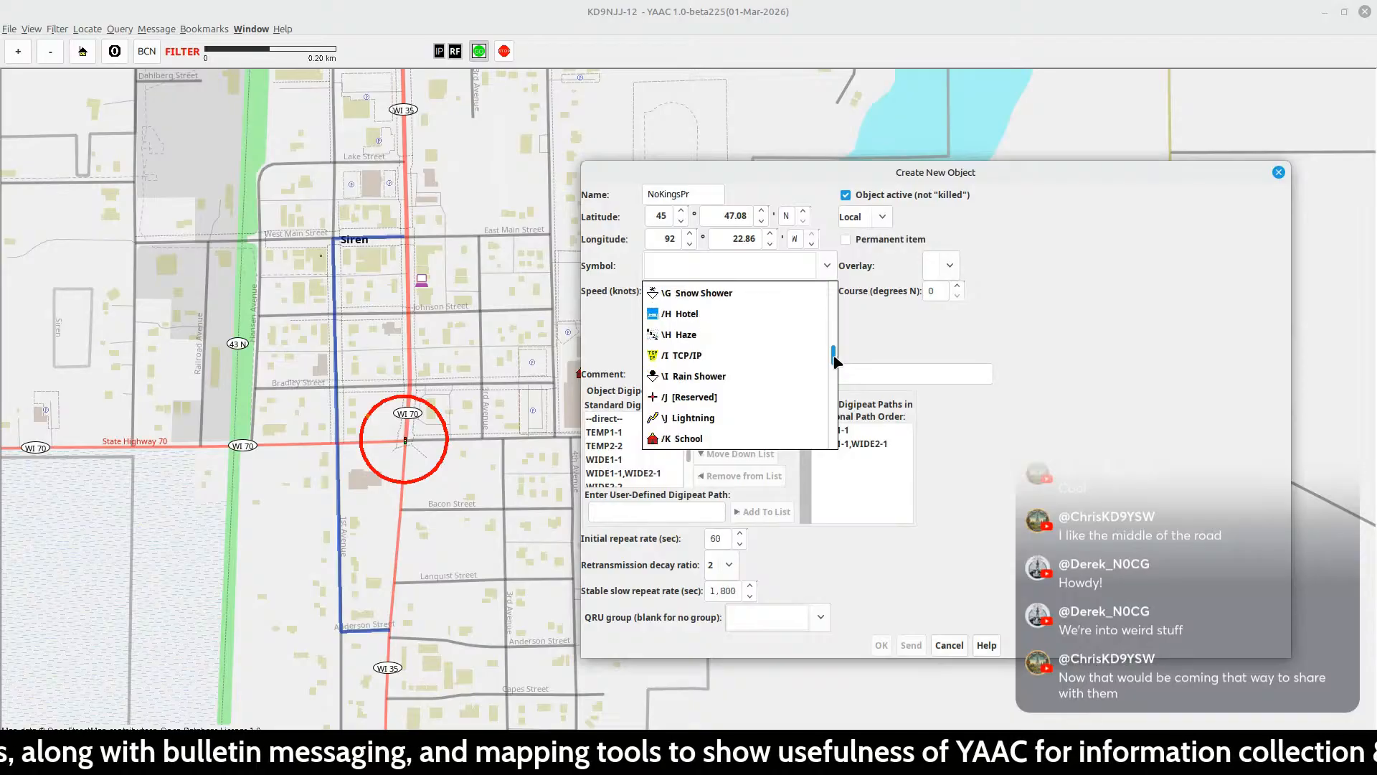
scroll(838, 362, down, 6)
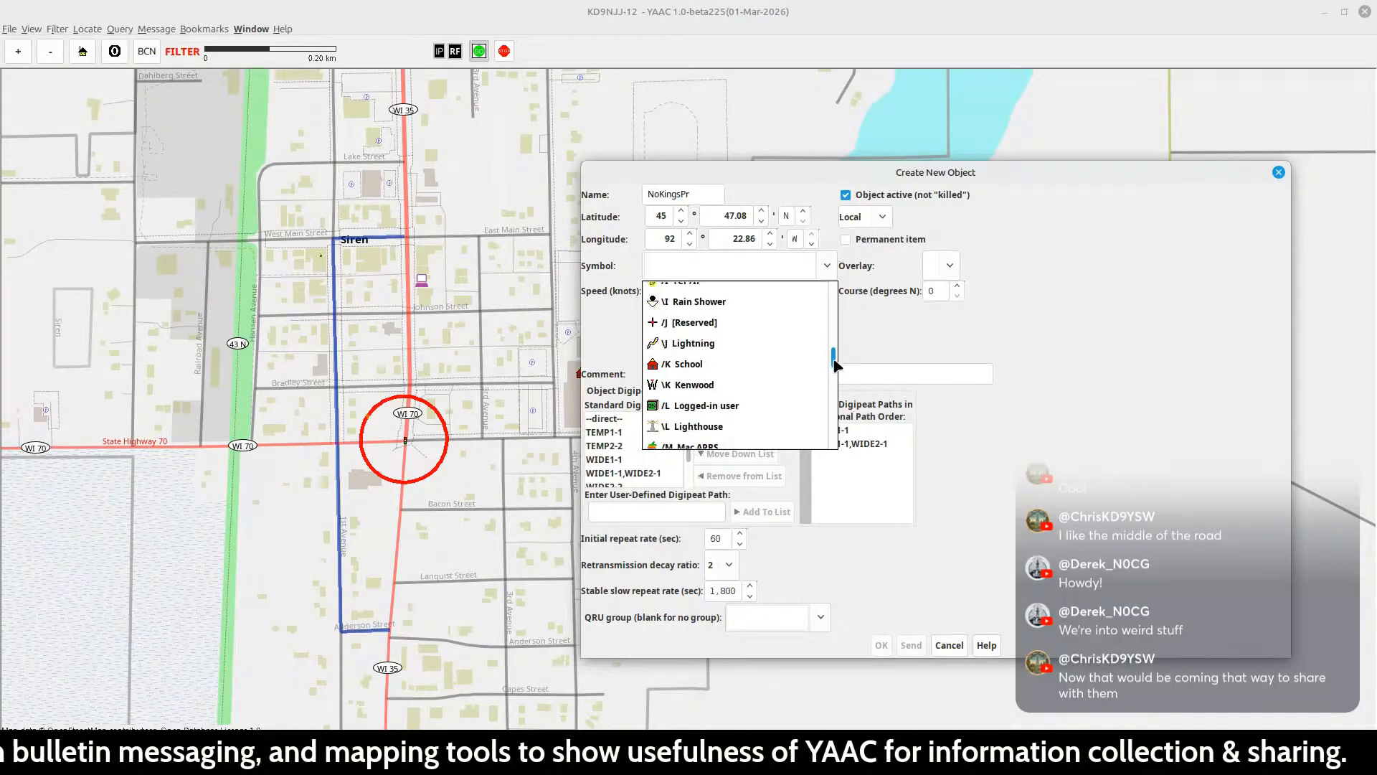
scroll(835, 368, down, 5)
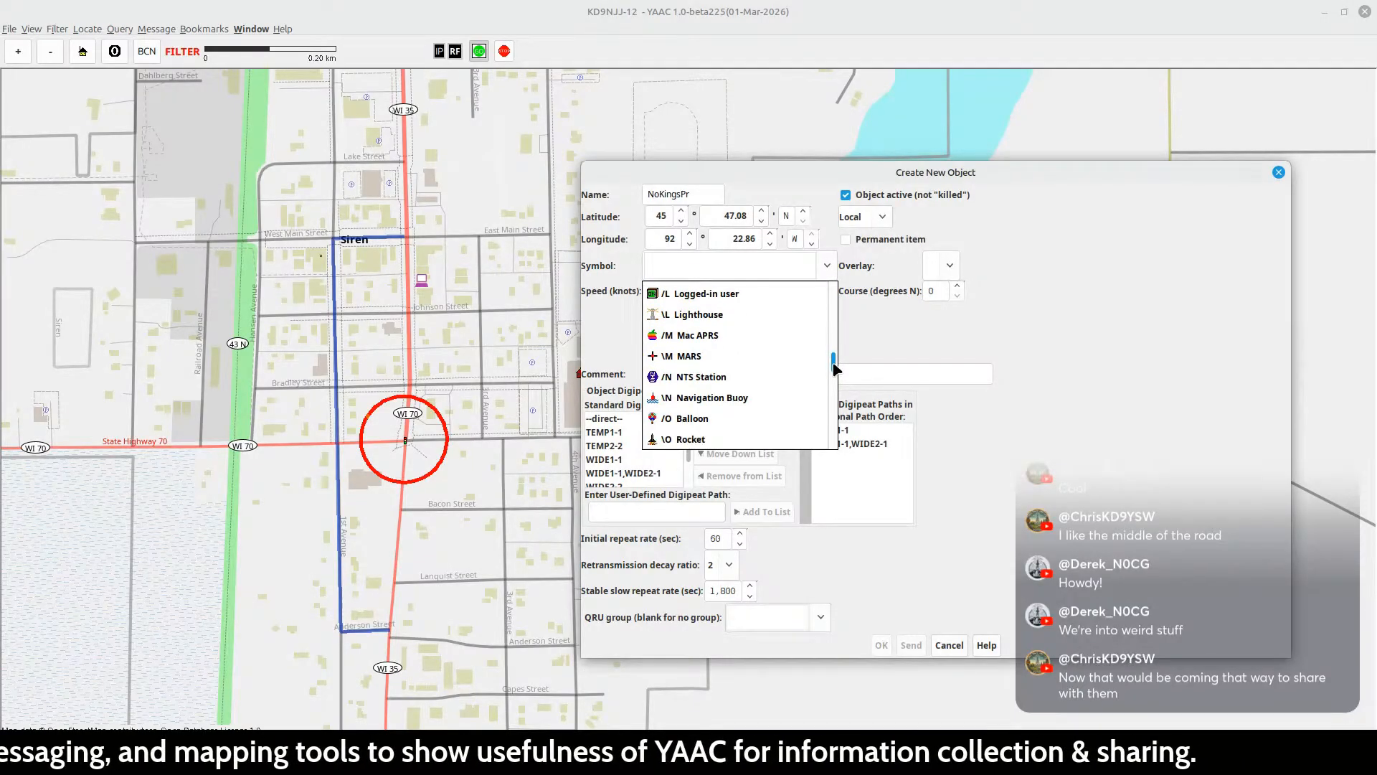
scroll(836, 370, down, 9)
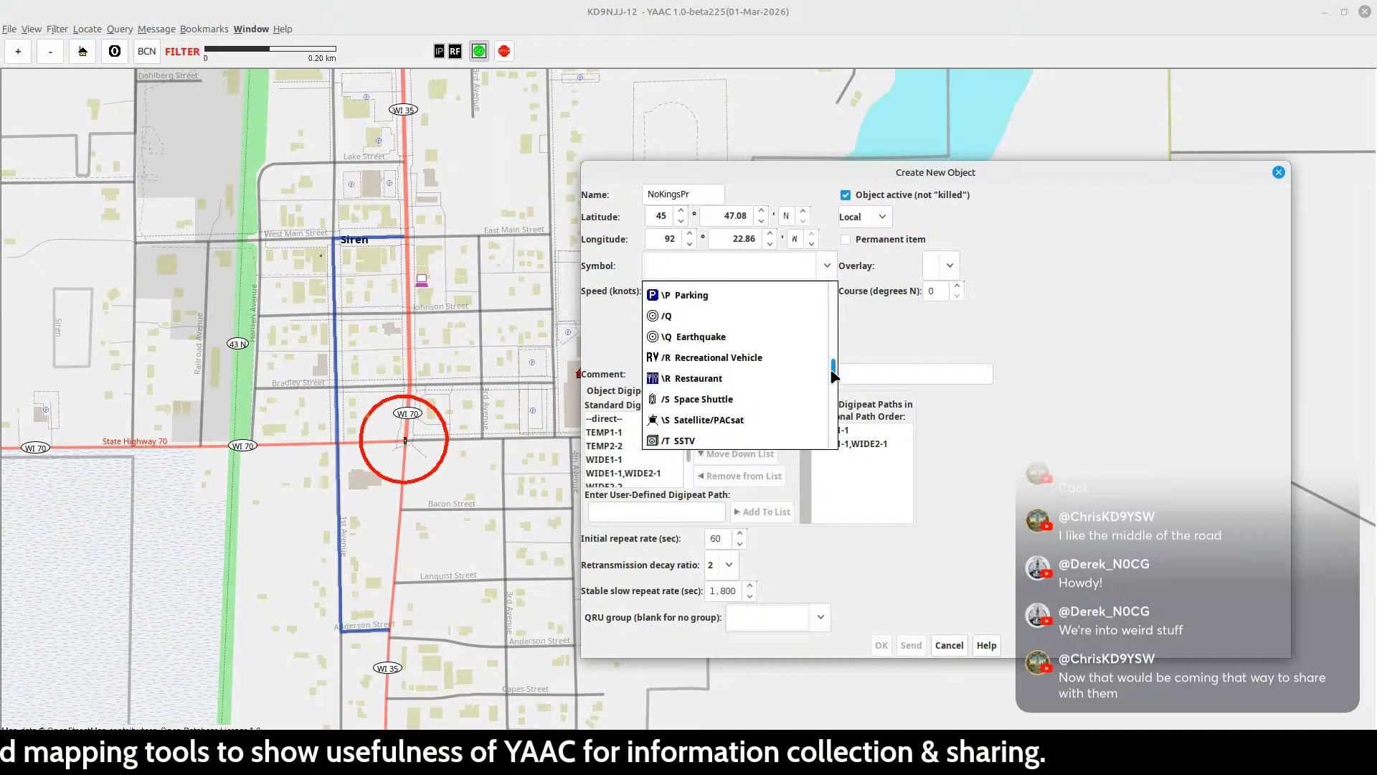
scroll(834, 378, down, 5)
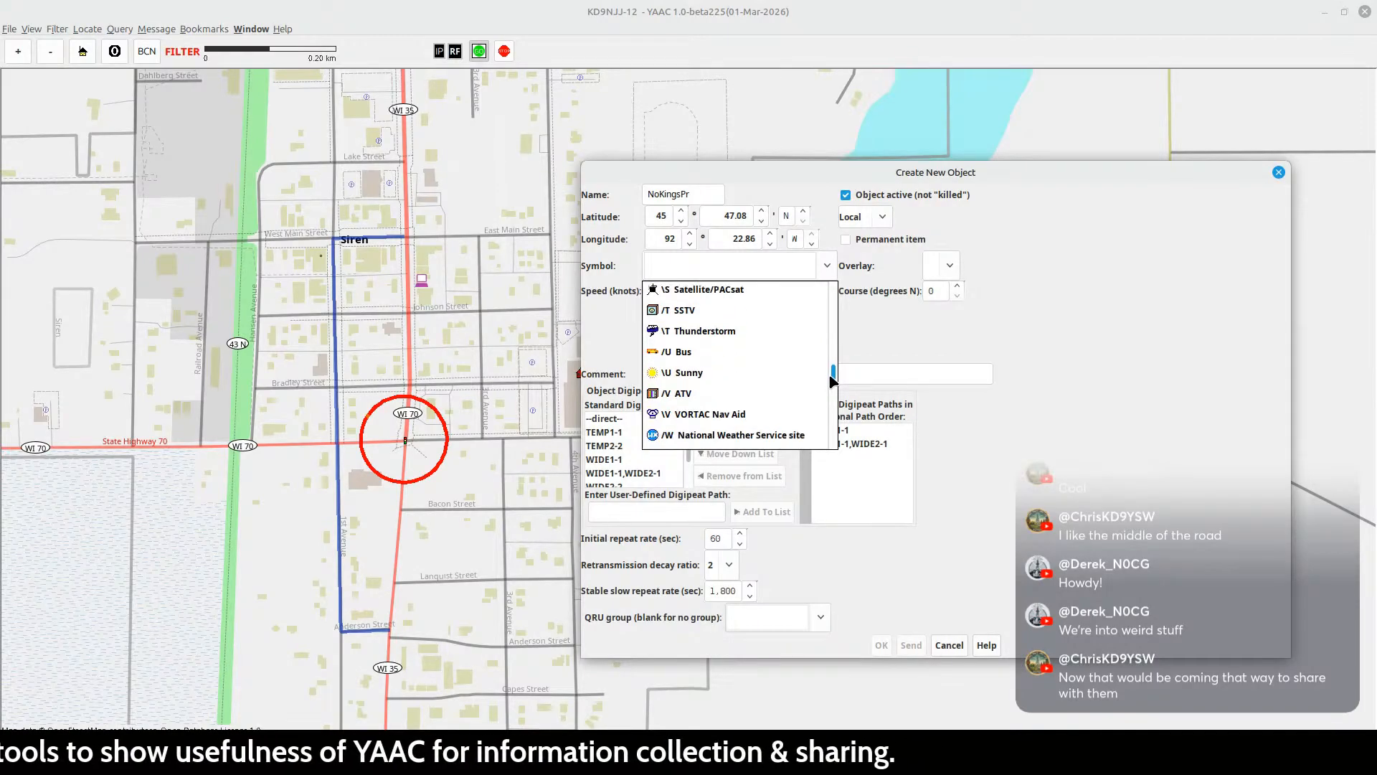
scroll(833, 384, down, 6)
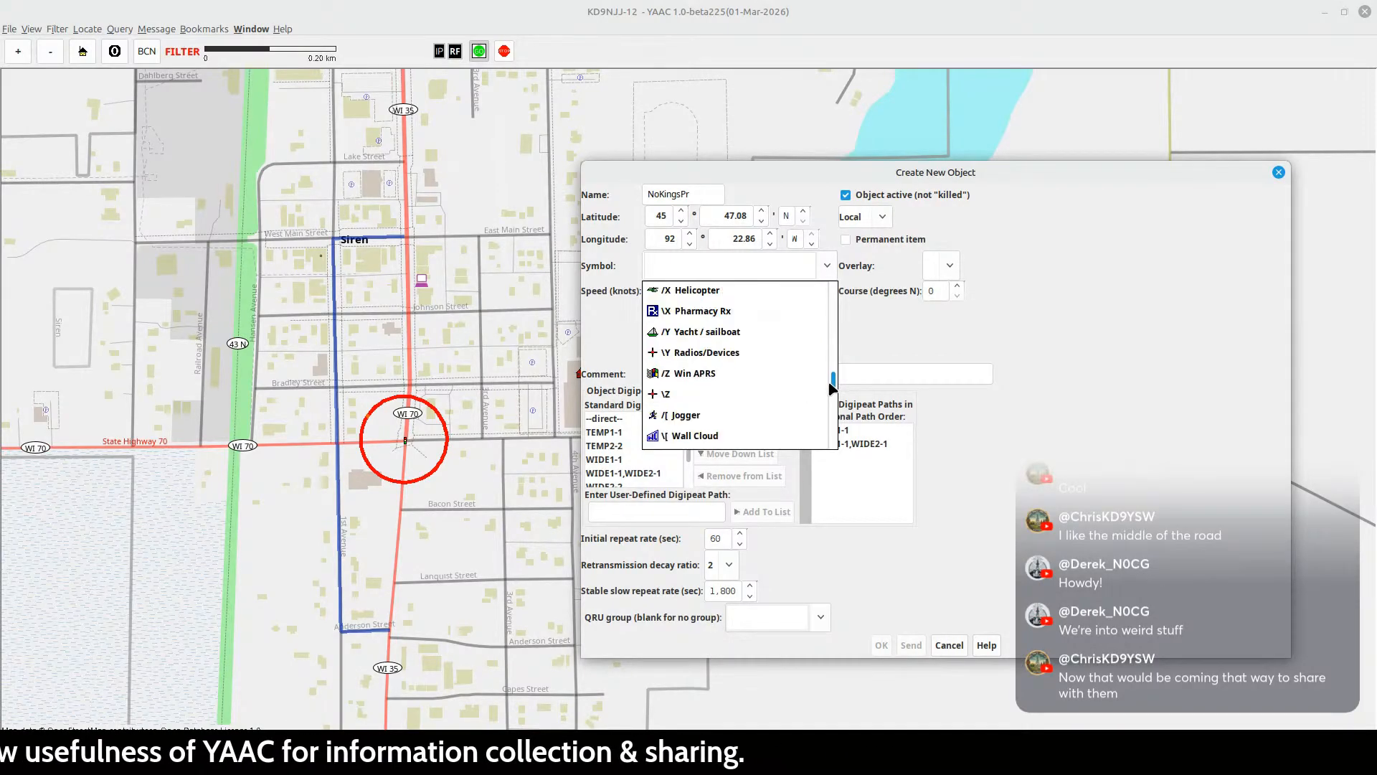
scroll(834, 388, down, 1)
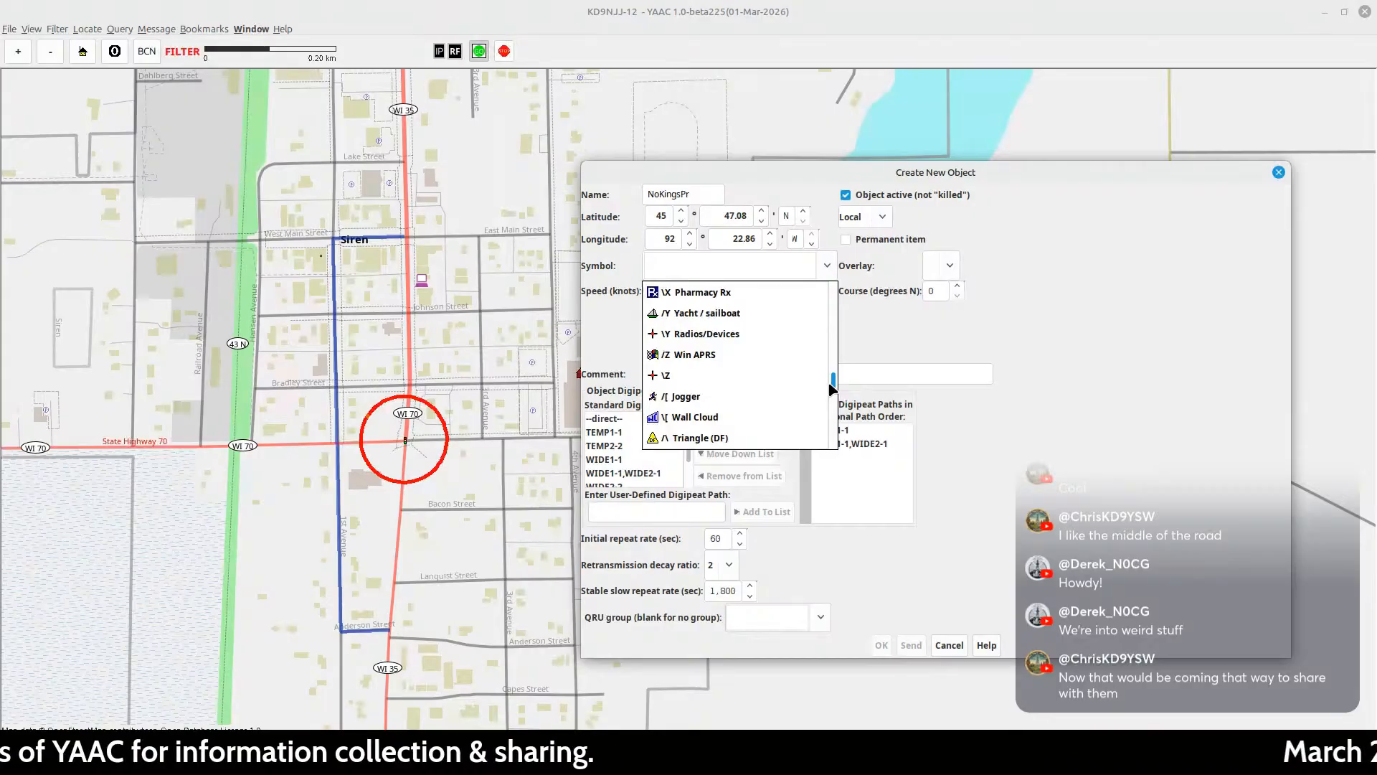
scroll(832, 388, down, 3)
scroll(832, 393, down, 8)
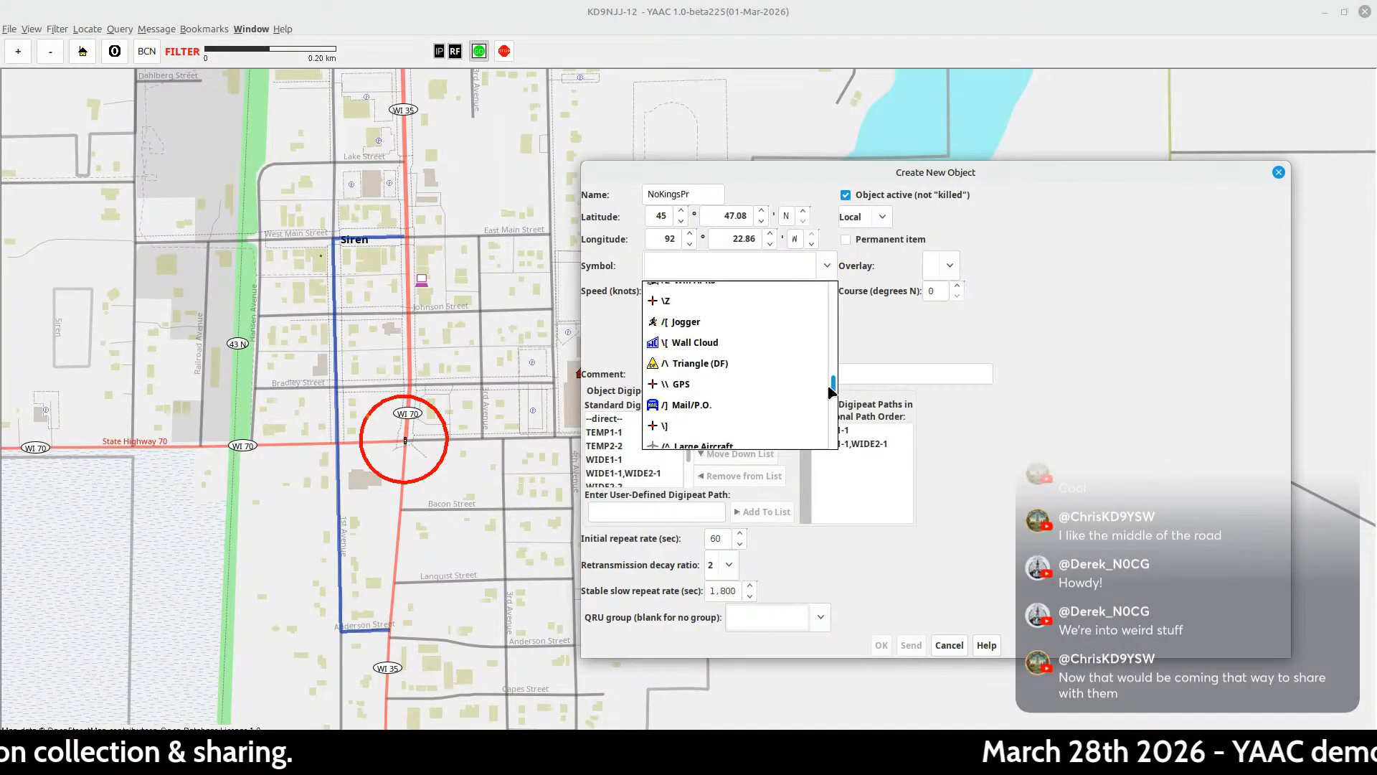
scroll(830, 398, down, 3)
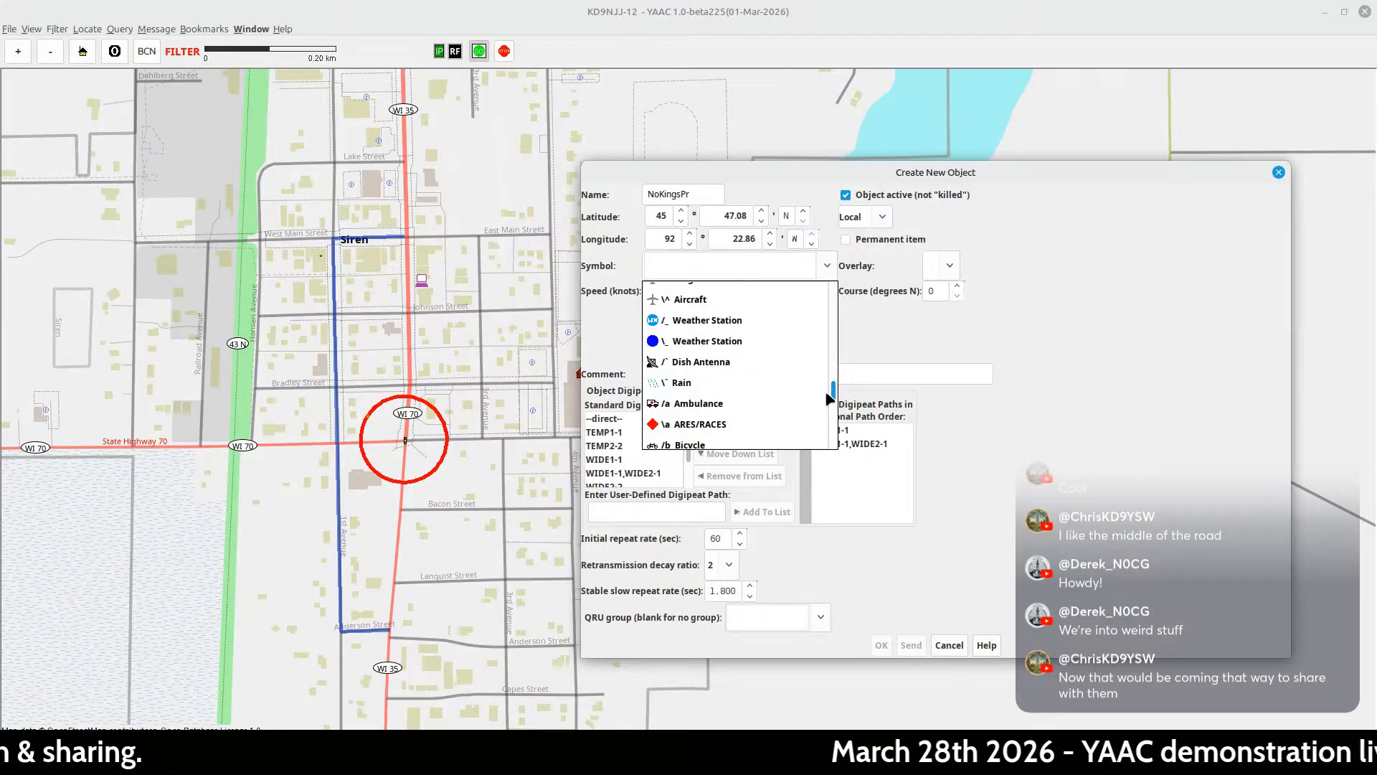
scroll(829, 400, down, 5)
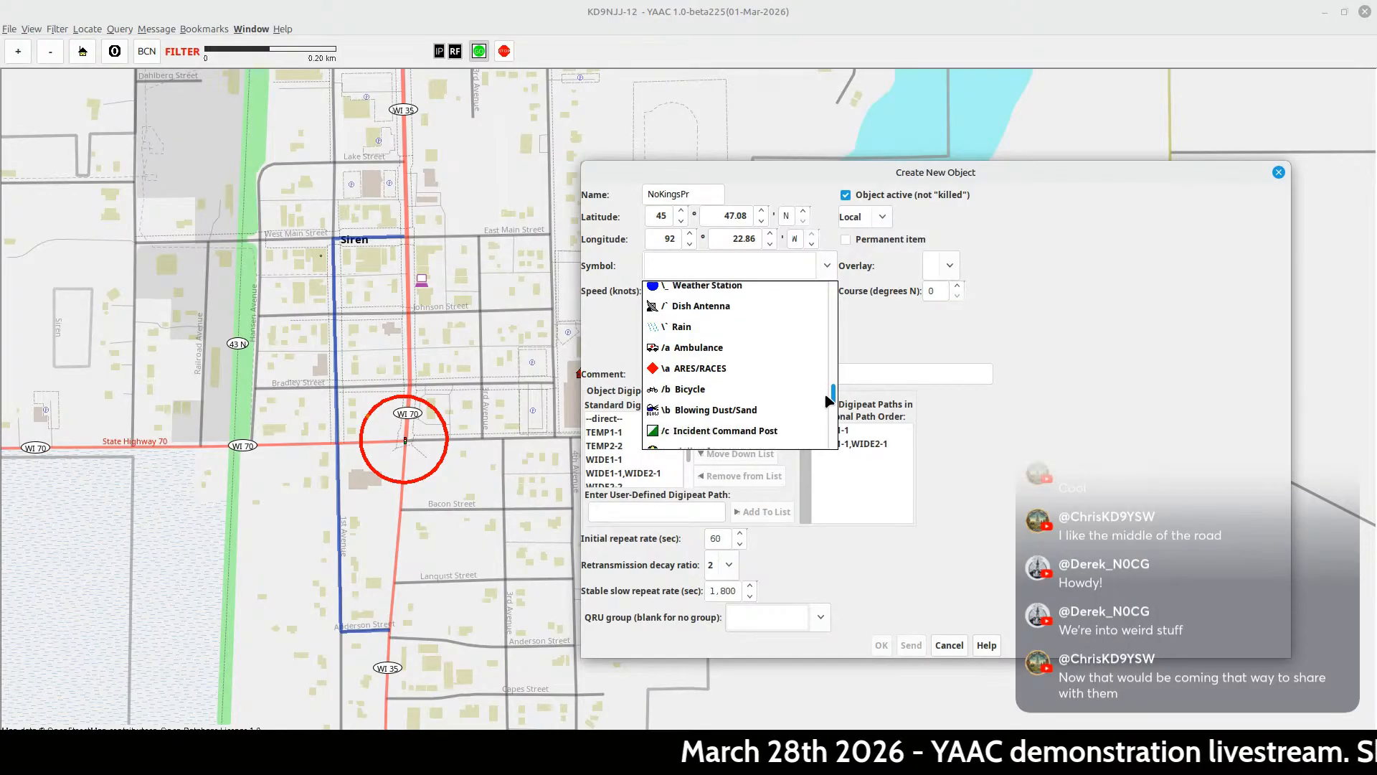
scroll(828, 405, down, 5)
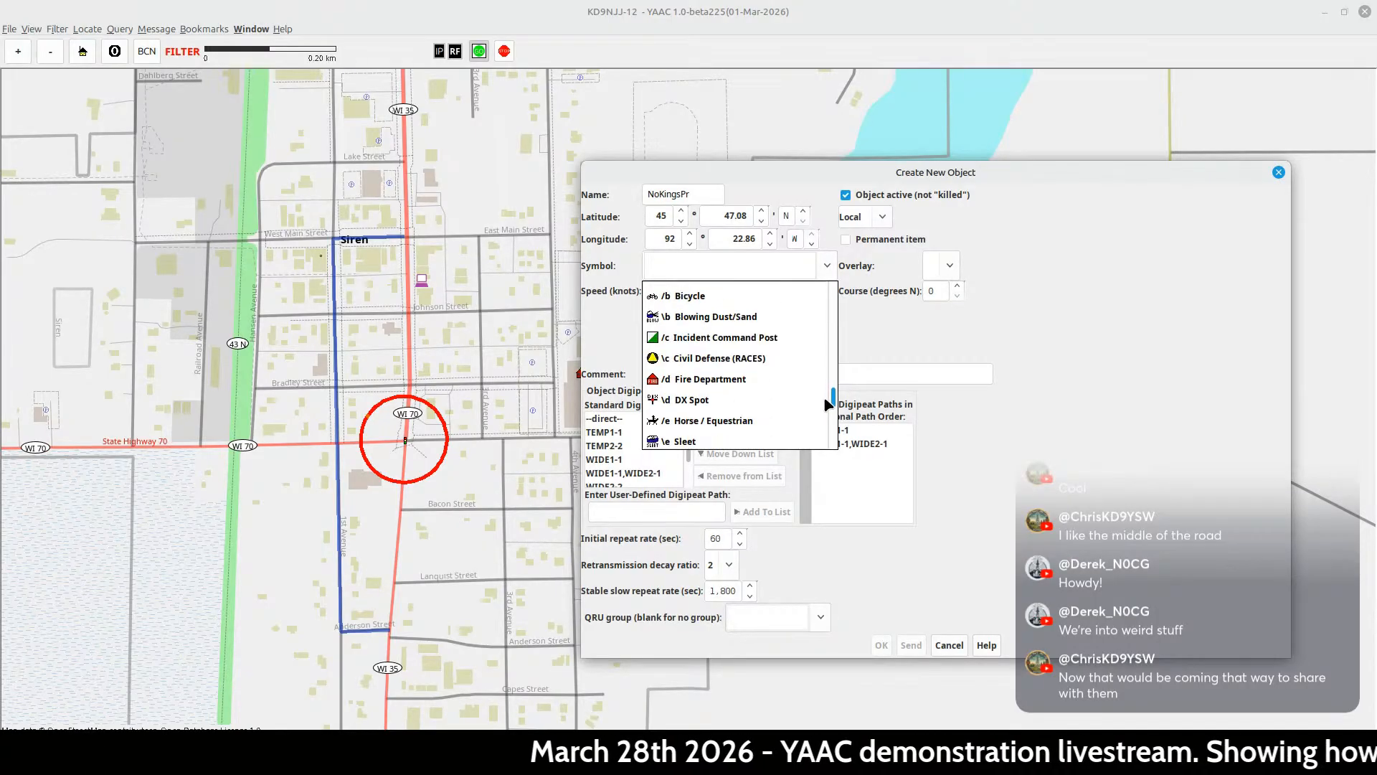
scroll(829, 407, down, 1)
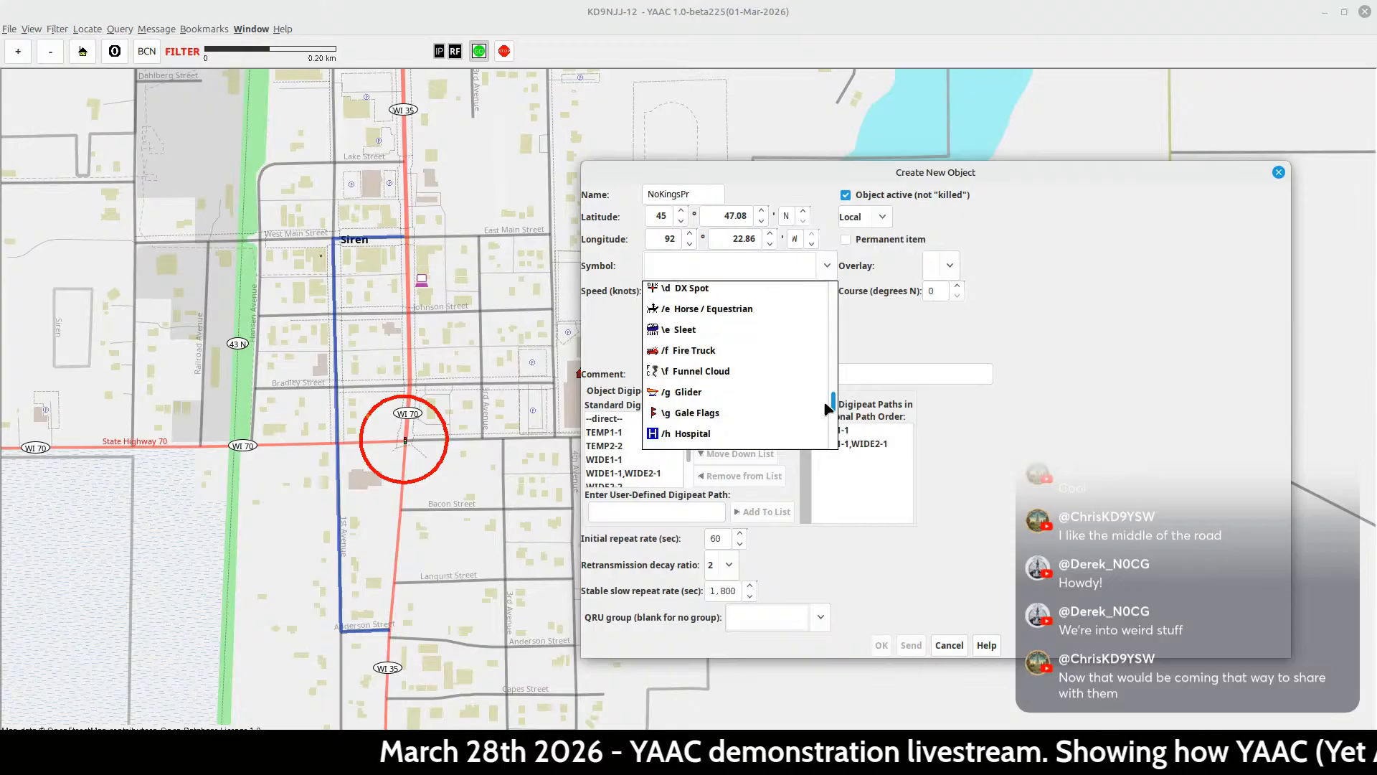
scroll(829, 408, down, 3)
scroll(829, 411, down, 2)
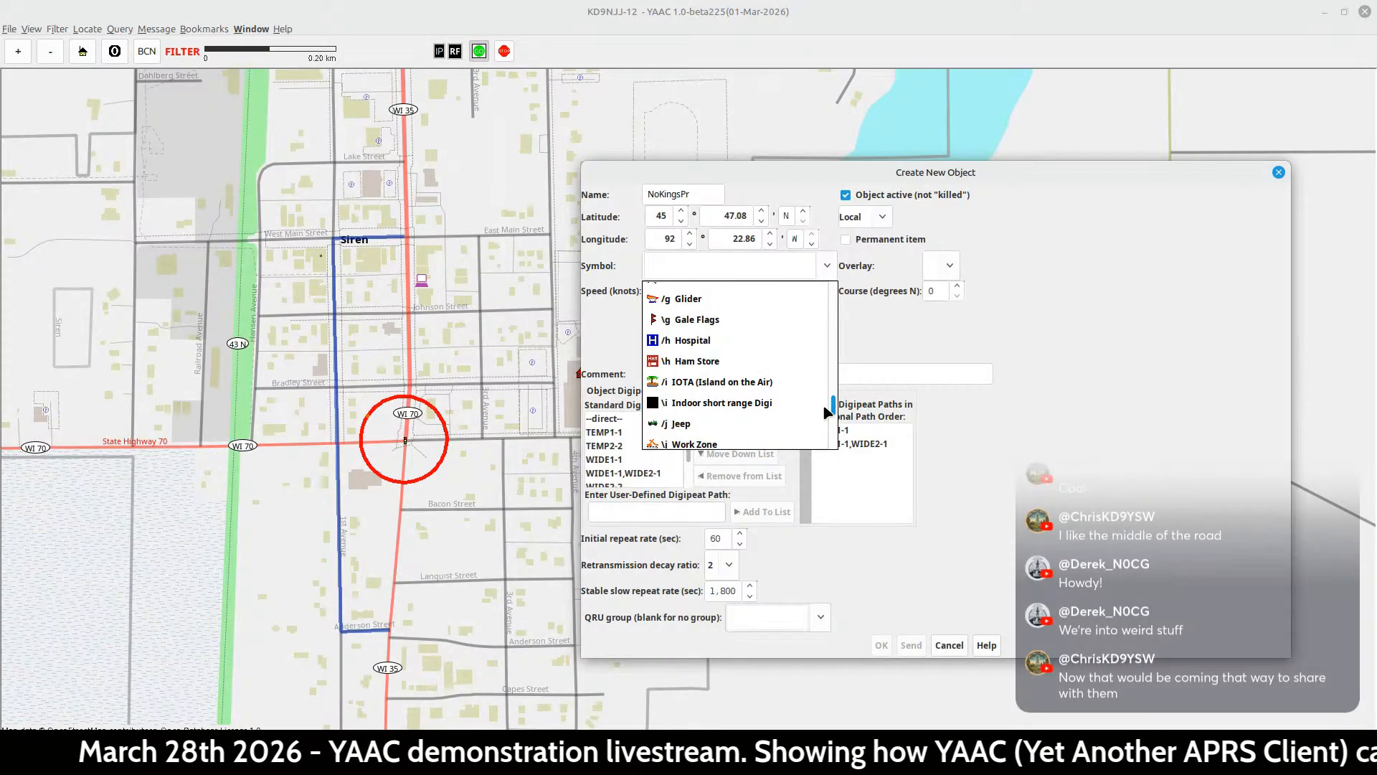
scroll(829, 410, up, 5)
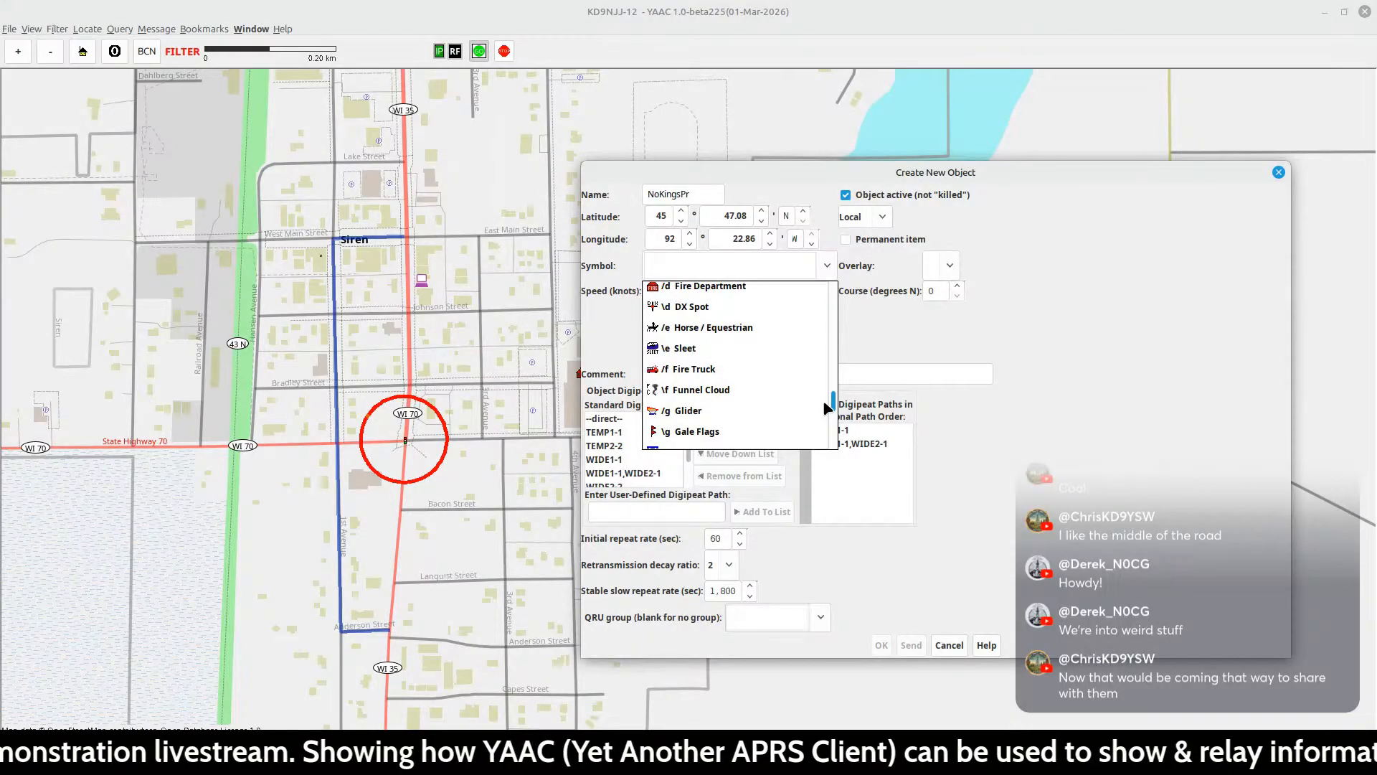
scroll(829, 408, down, 4)
scroll(828, 411, down, 5)
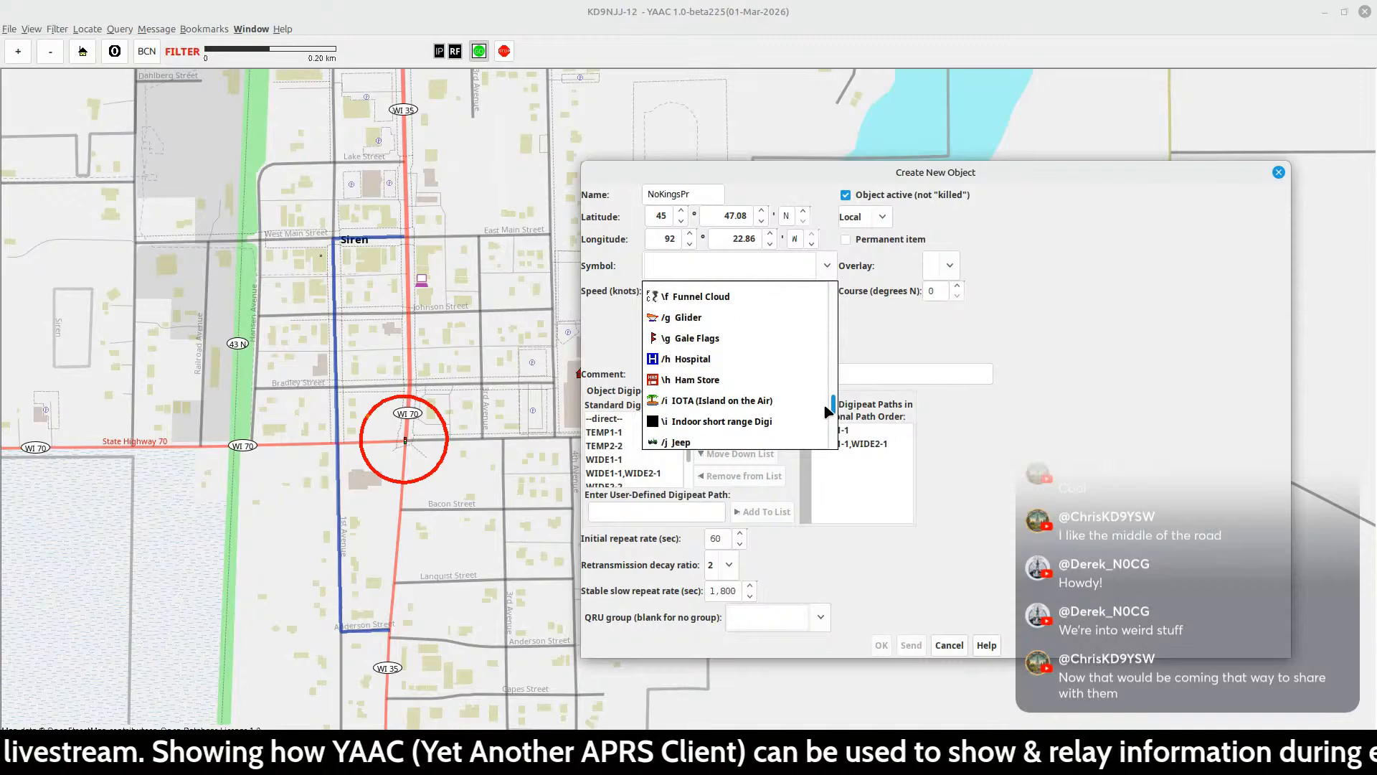
scroll(828, 414, down, 3)
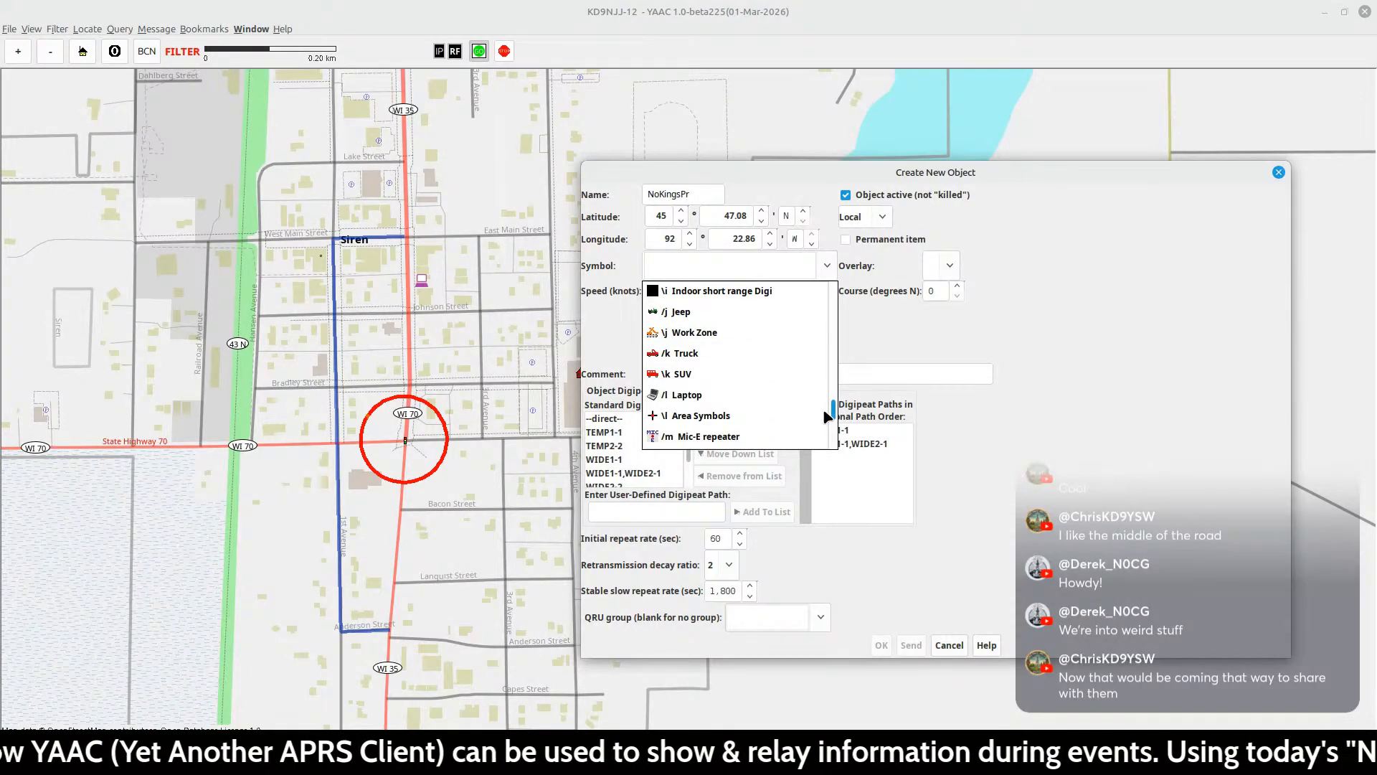
scroll(829, 416, down, 4)
scroll(823, 416, down, 1)
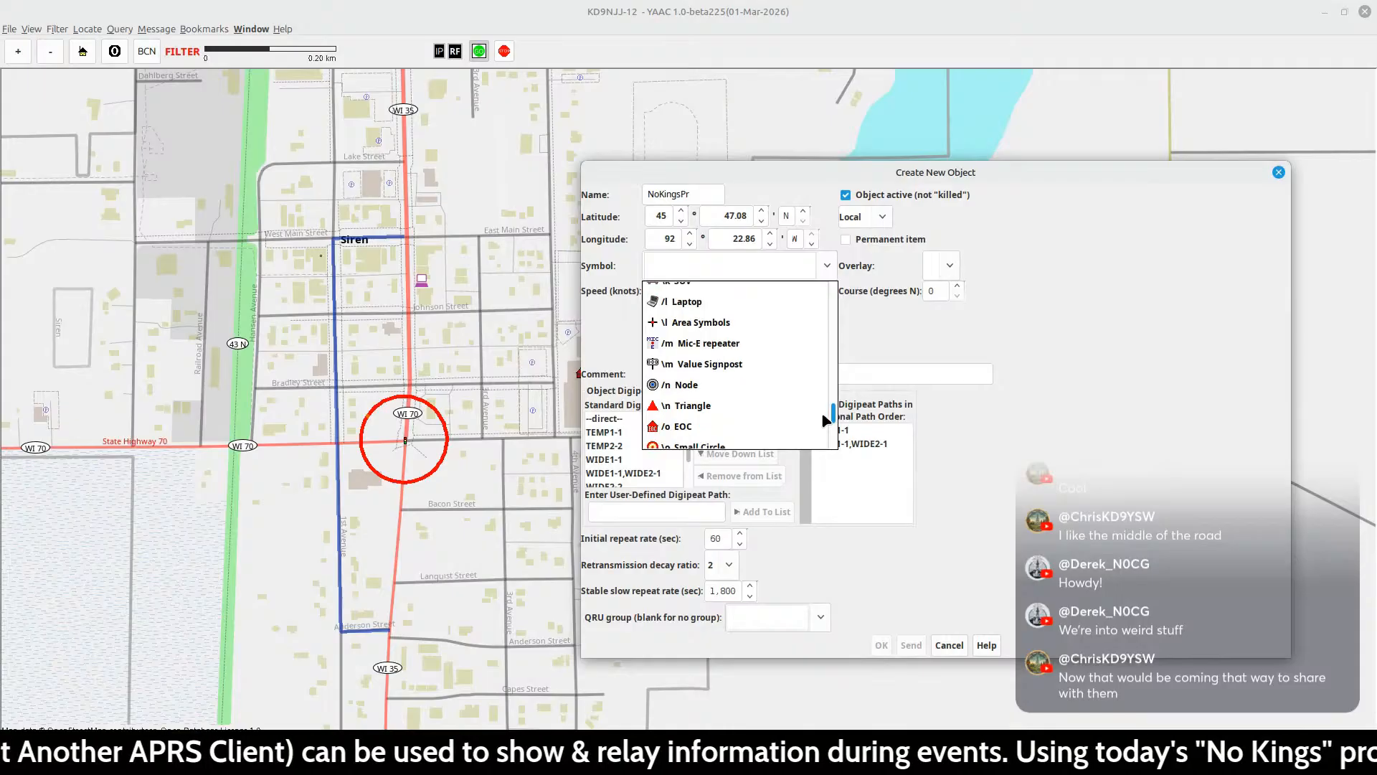
scroll(823, 416, down, 7)
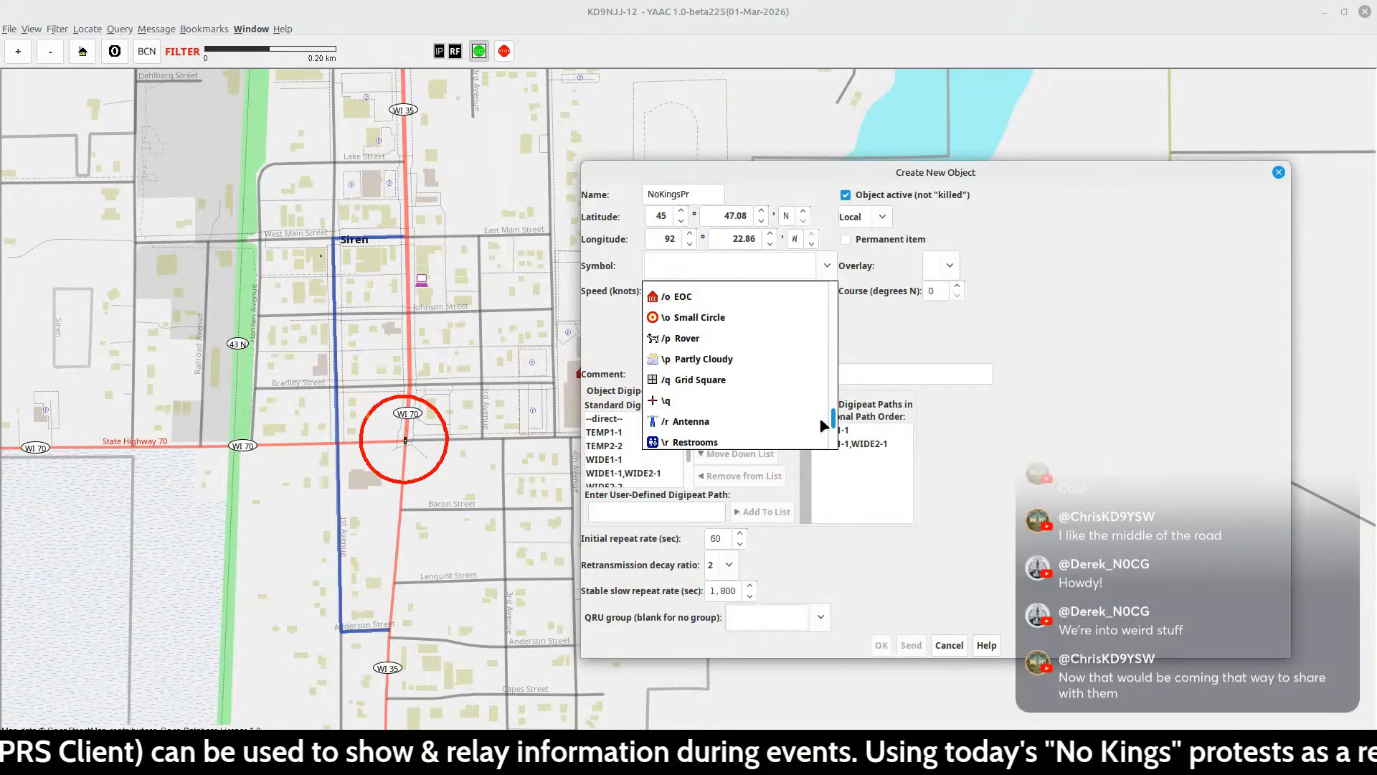
- Find the Triangle symbol (\n) among the available map symbols and assign it to the NoKingsPr object
scroll(824, 427, down, 5)
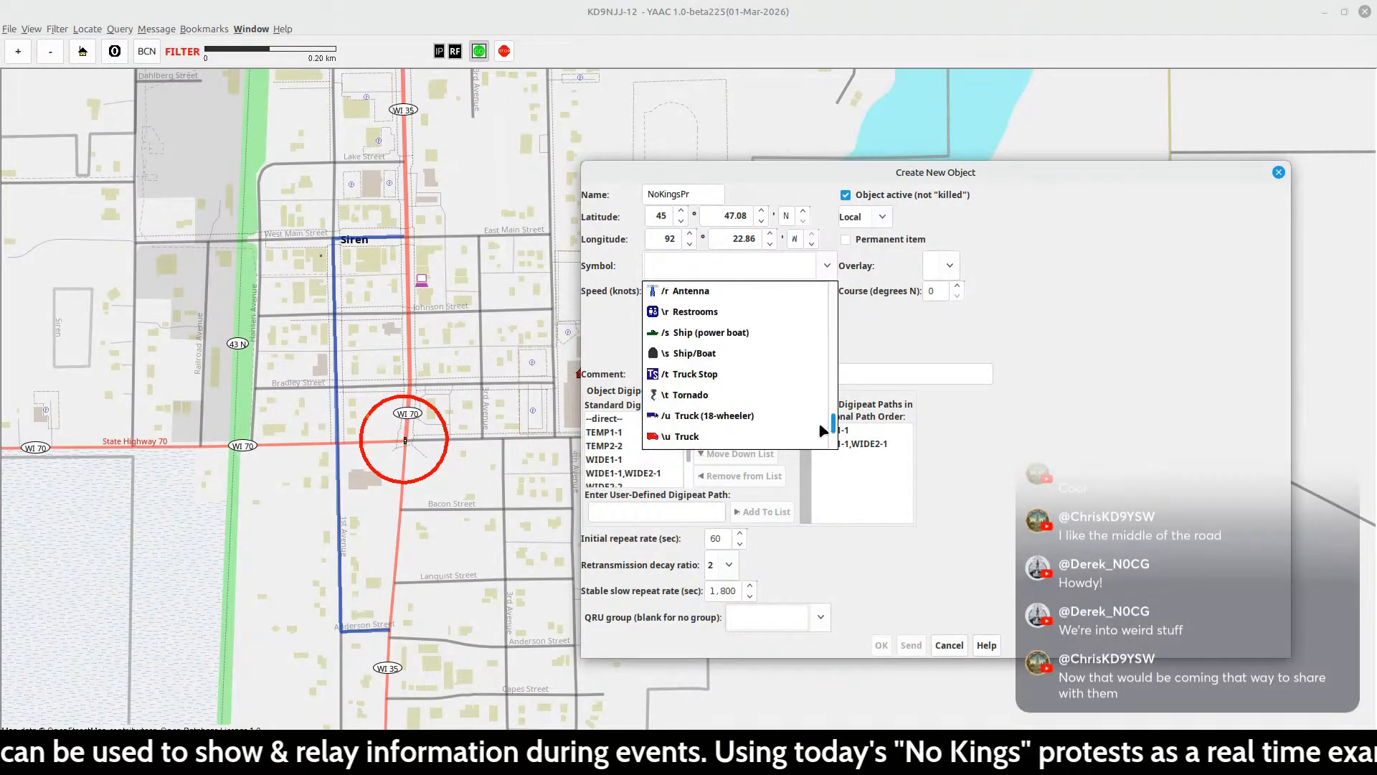
scroll(822, 431, down, 4)
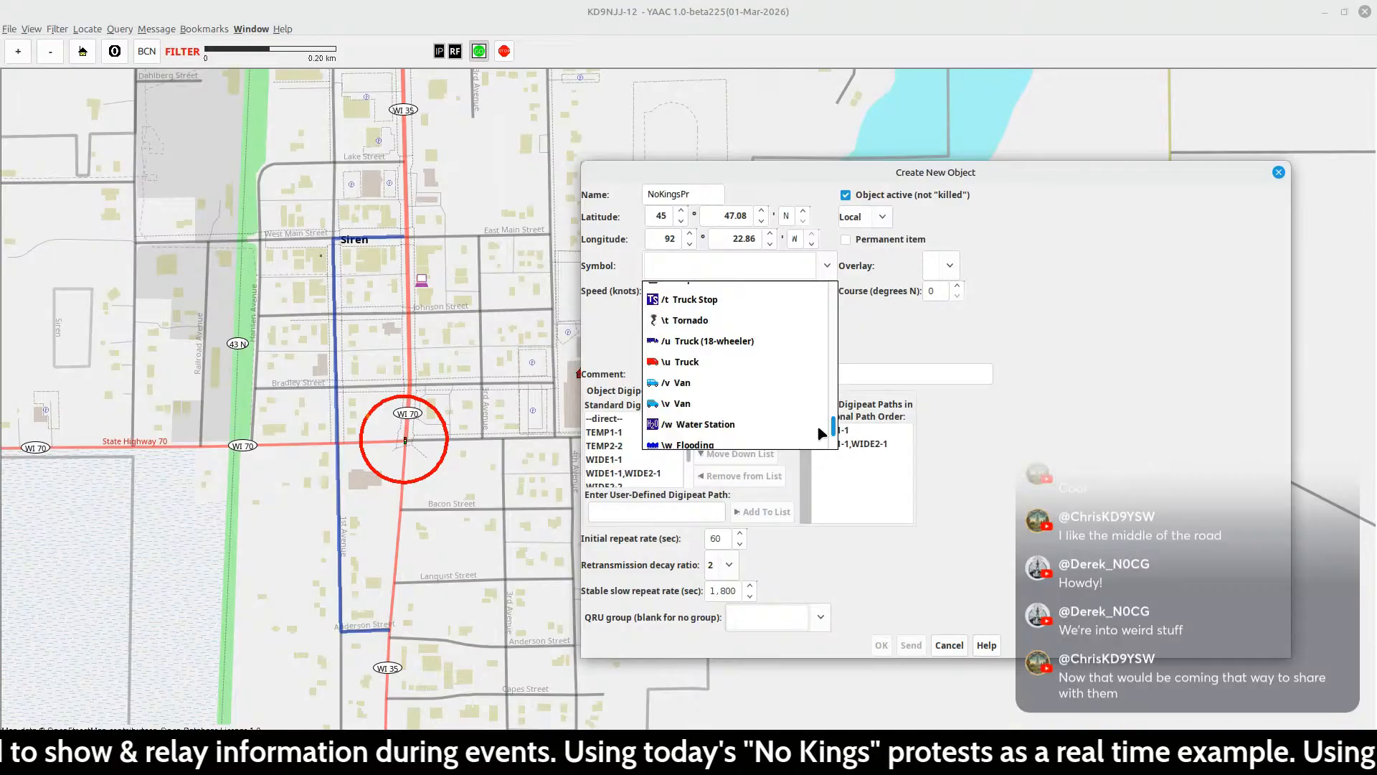
scroll(822, 433, down, 4)
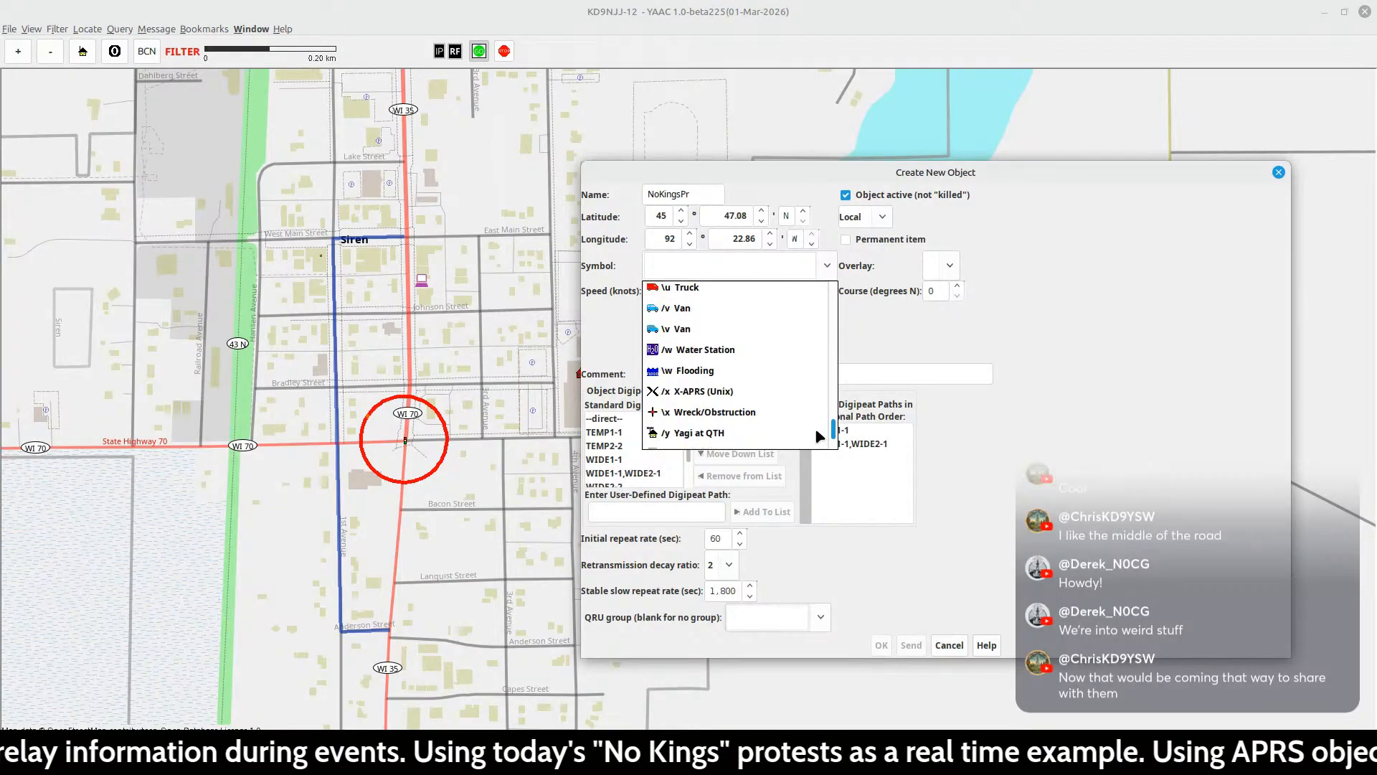
scroll(819, 436, down, 2)
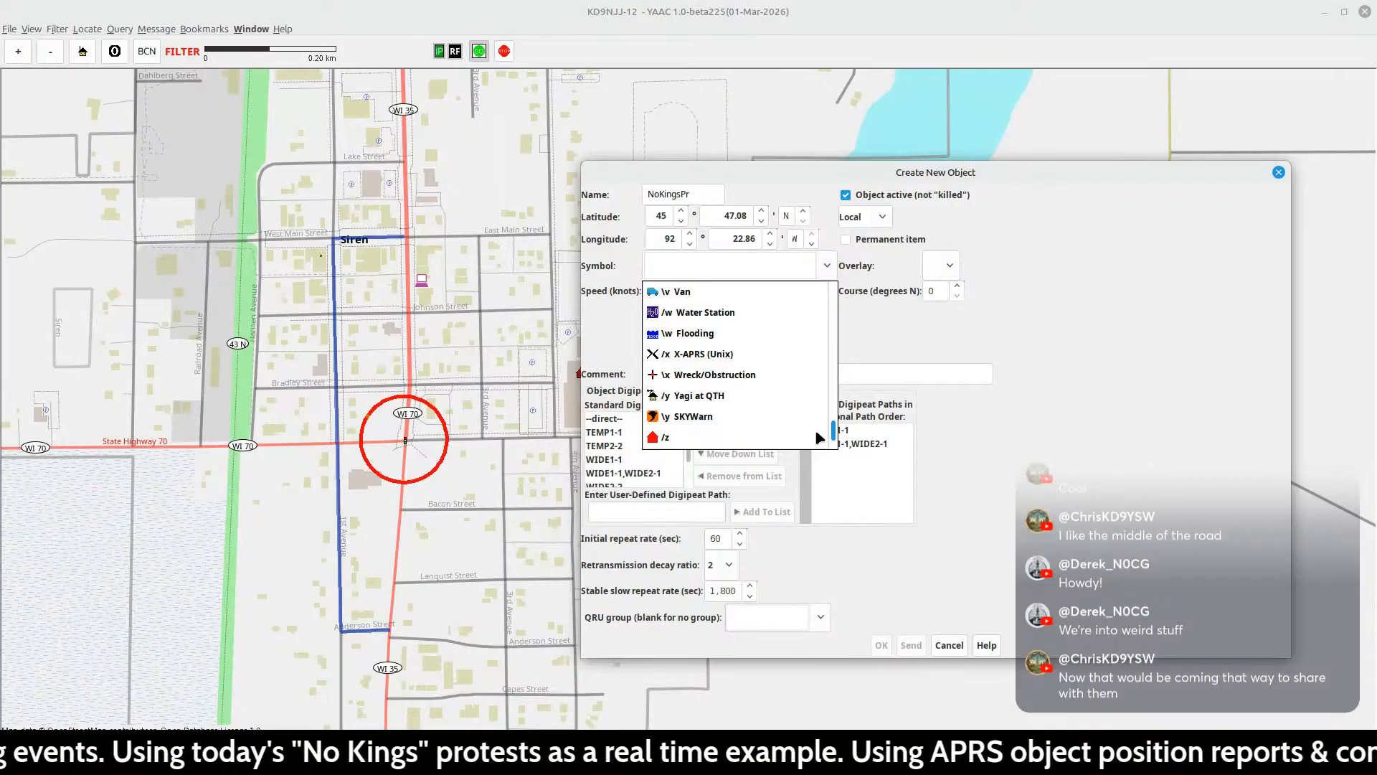
scroll(820, 436, down, 4)
scroll(818, 442, up, 1)
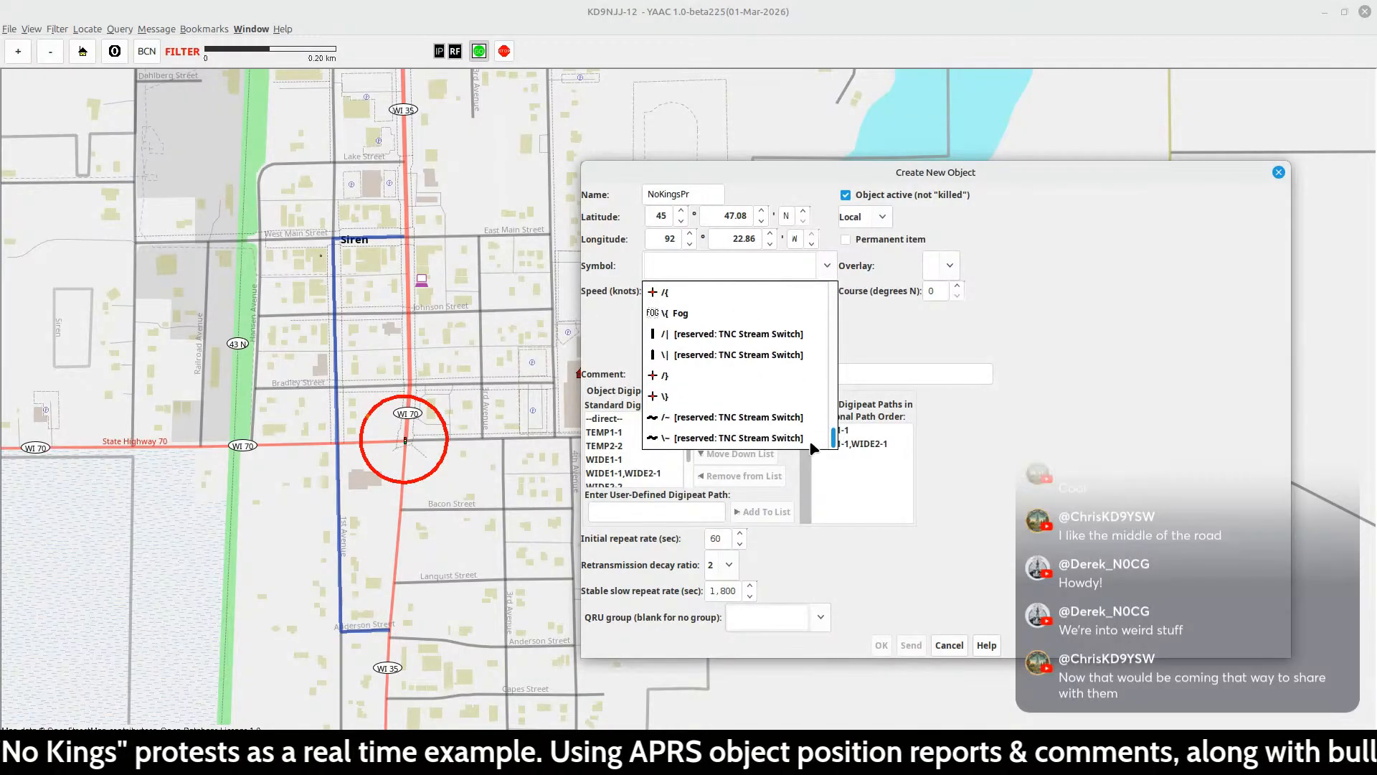
scroll(810, 435, up, 3)
scroll(810, 434, up, 3)
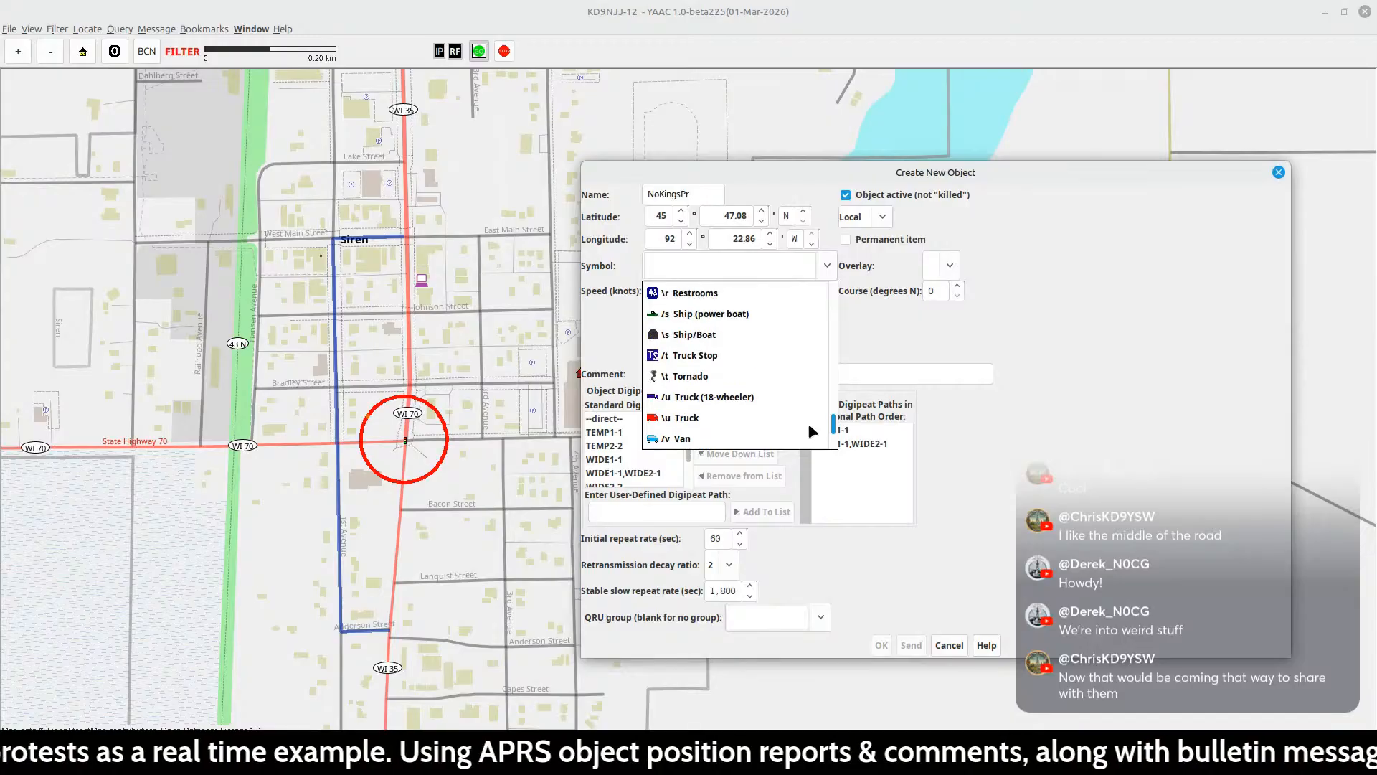
scroll(813, 428, up, 3)
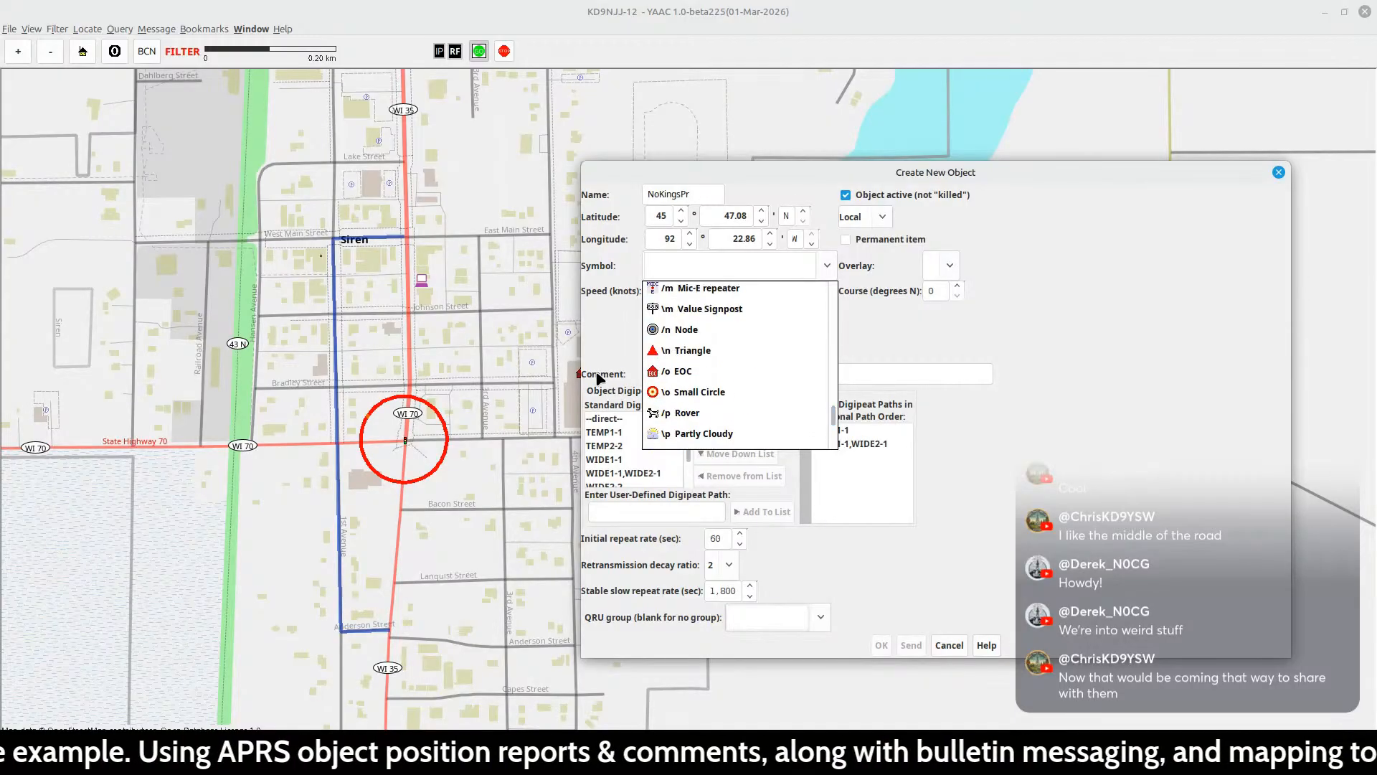
click(681, 392)
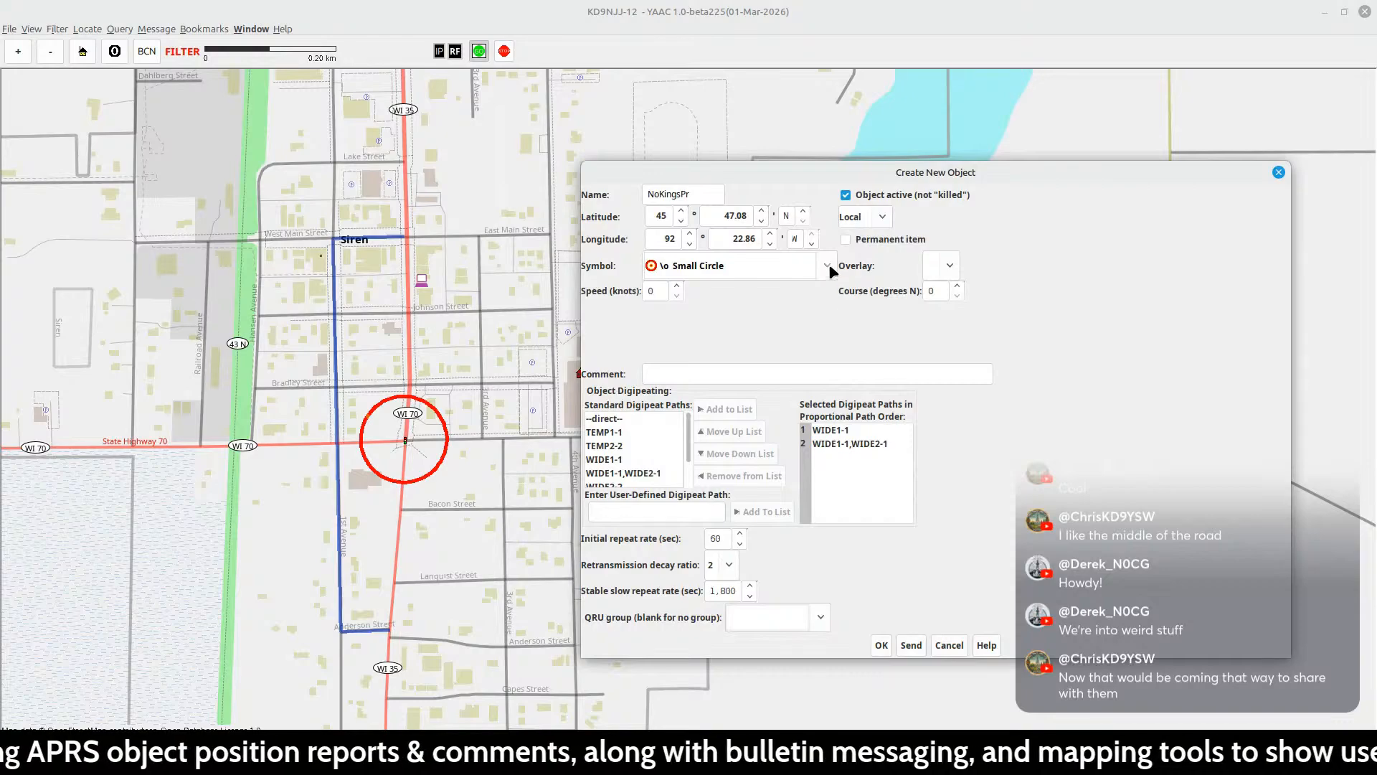
click(788, 268)
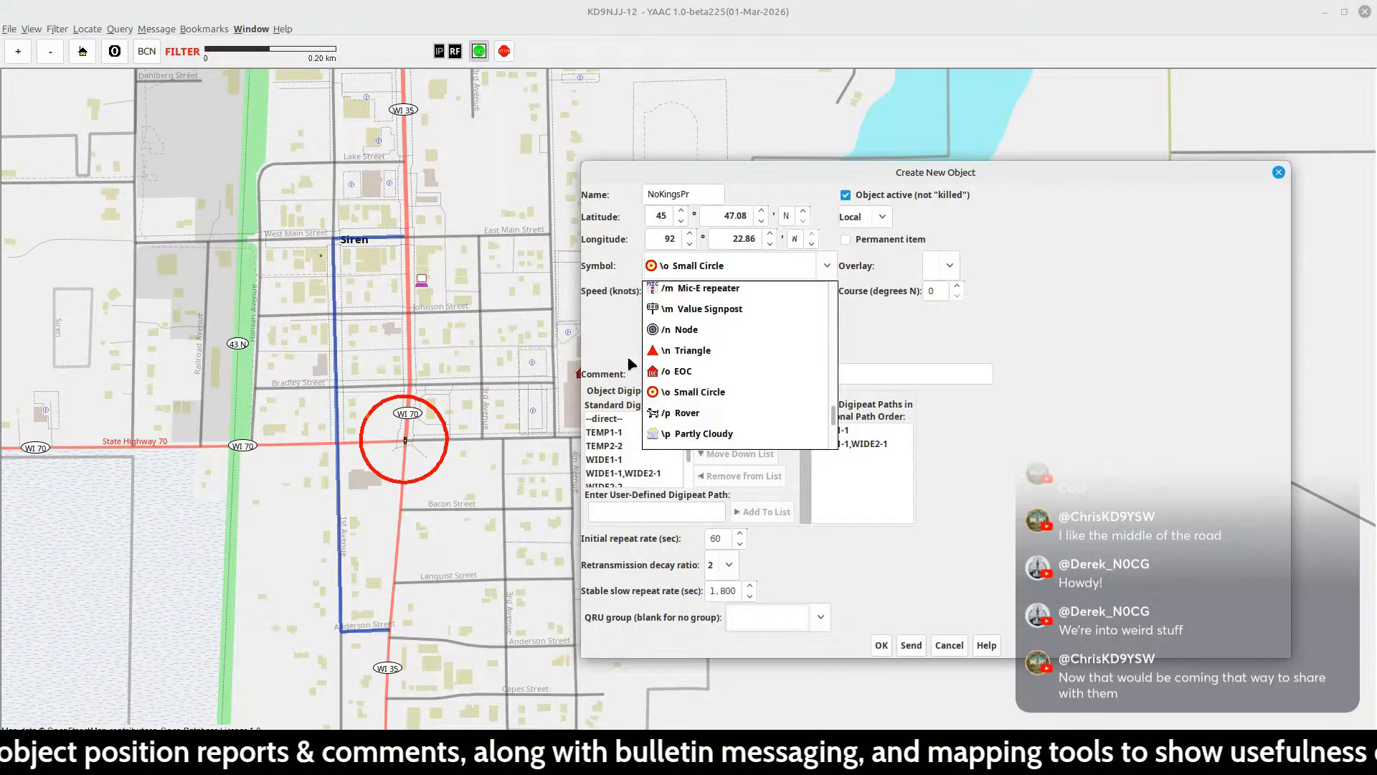
click(665, 354)
- Give the NoKingsPr object the comment Protest Area, set its scope to Private and create it
click(668, 376)
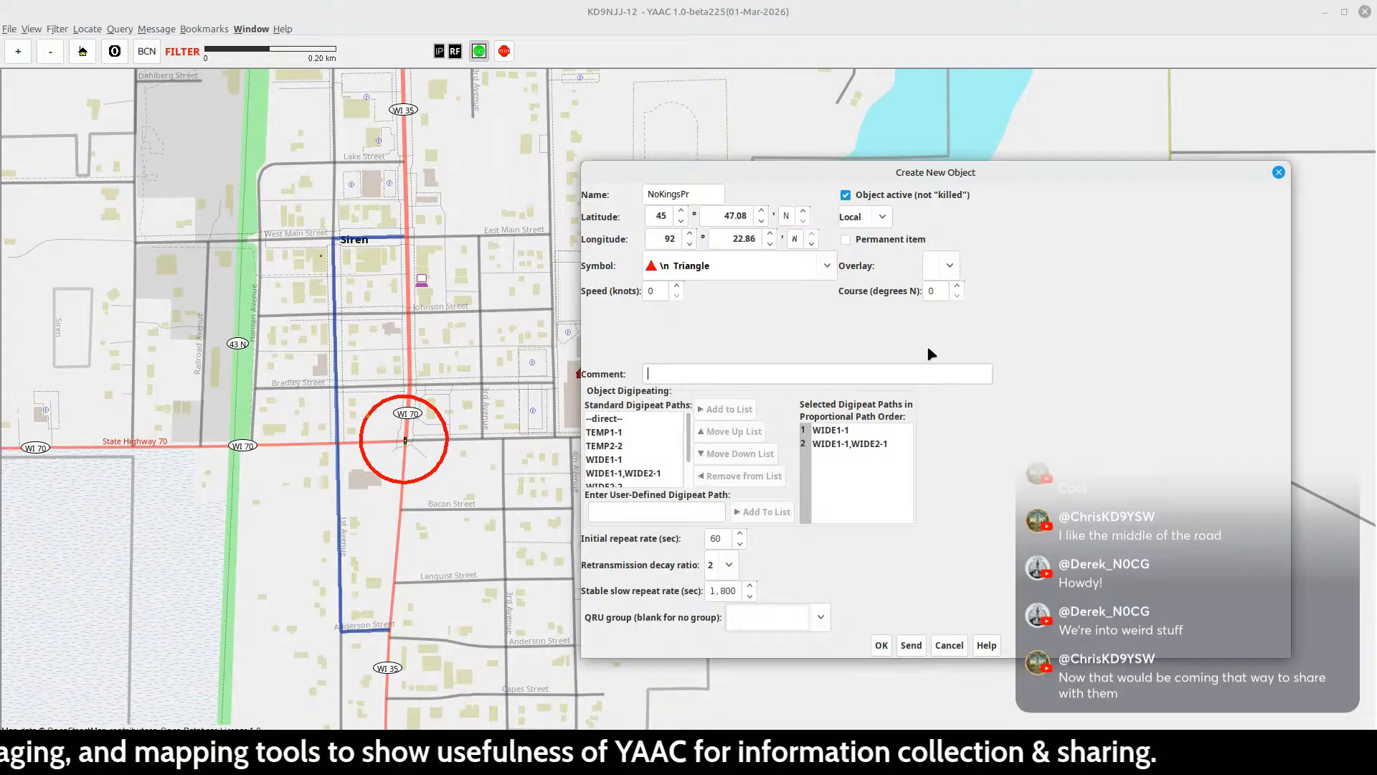
text(Protest Area)
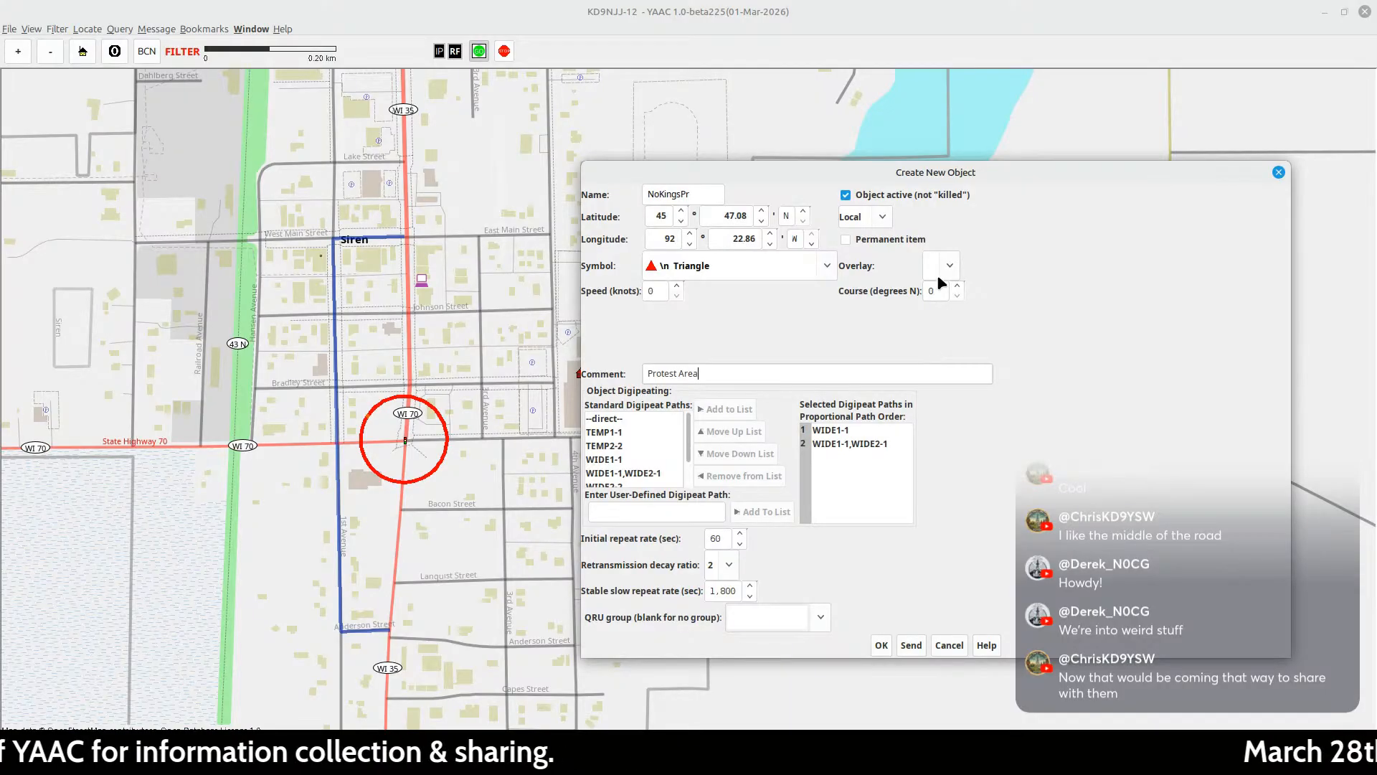
click(883, 217)
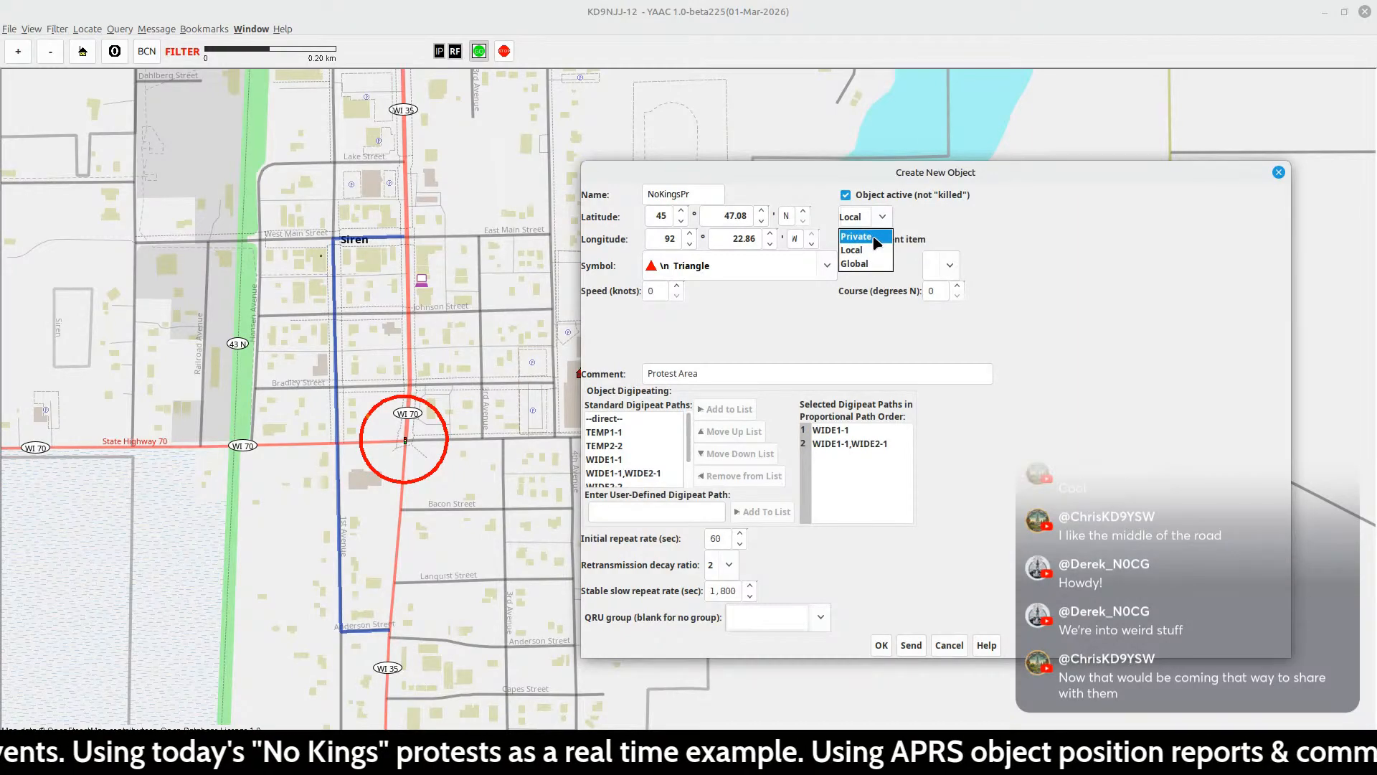
click(875, 243)
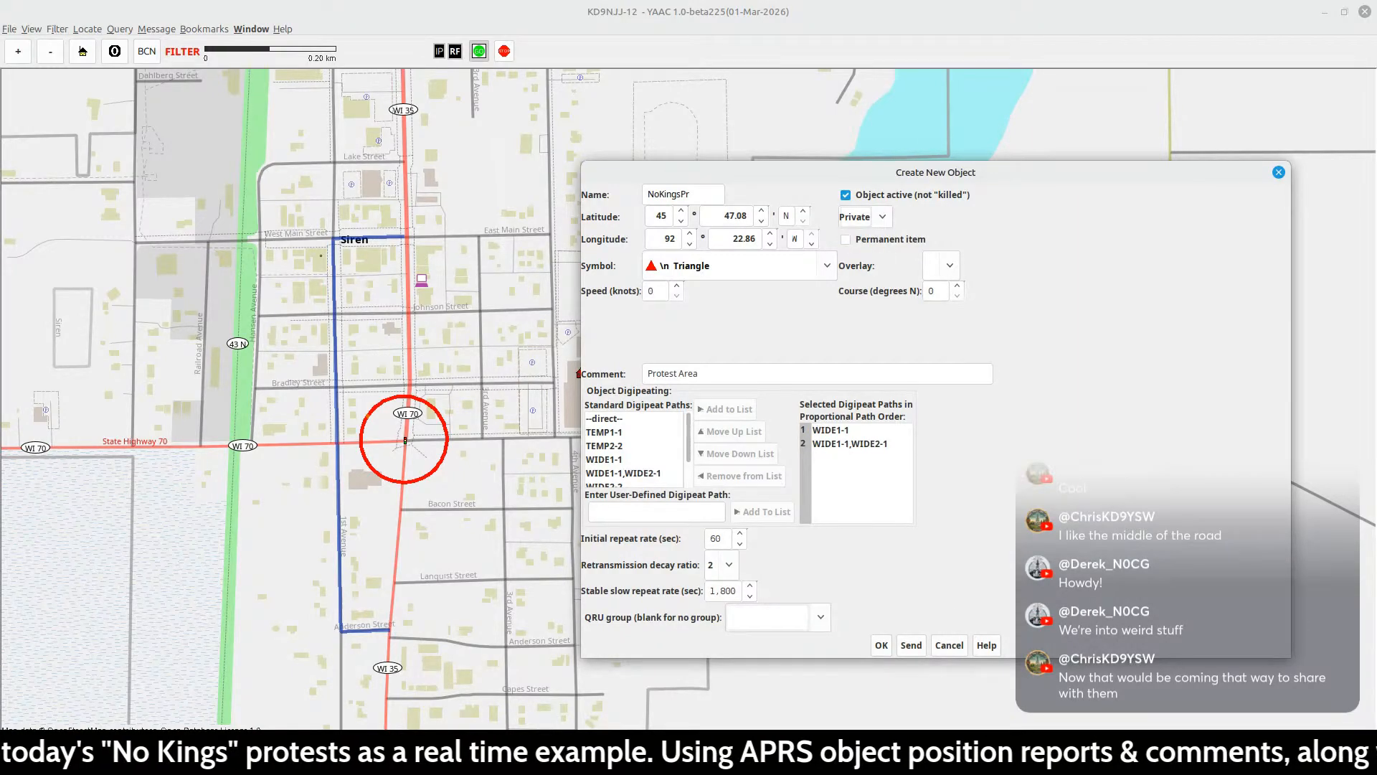
click(881, 645)
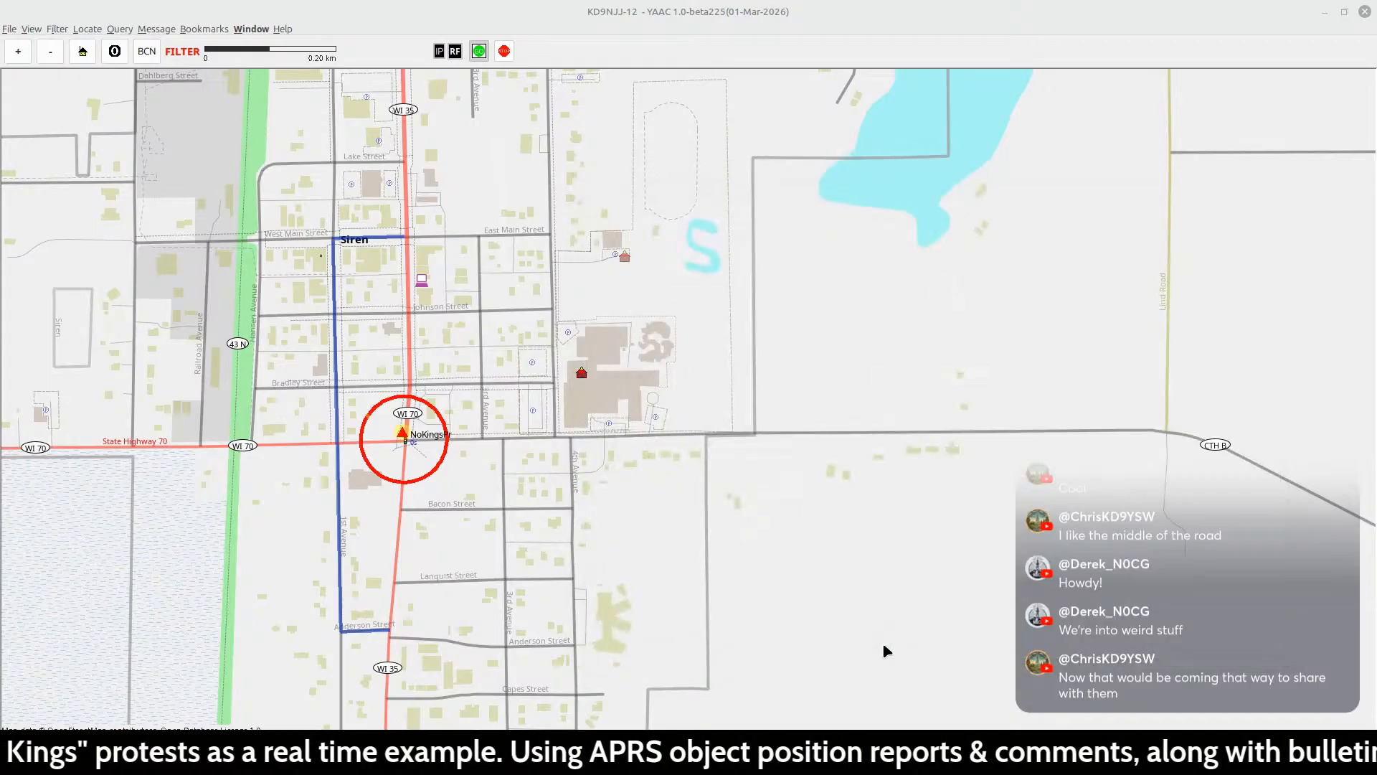
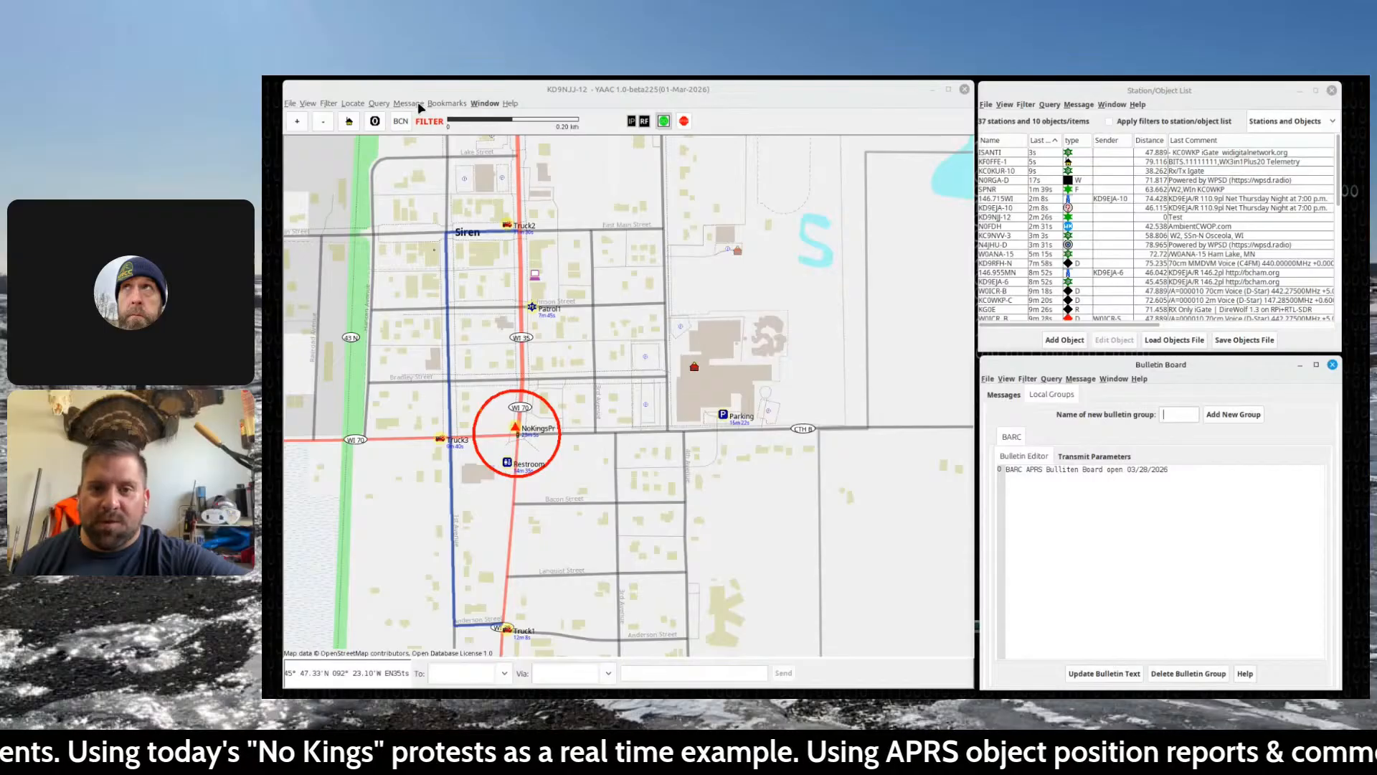
- Recall the Burnett map bookmark and then Home50K to examine the stations and objects at county and regional scale
click(445, 104)
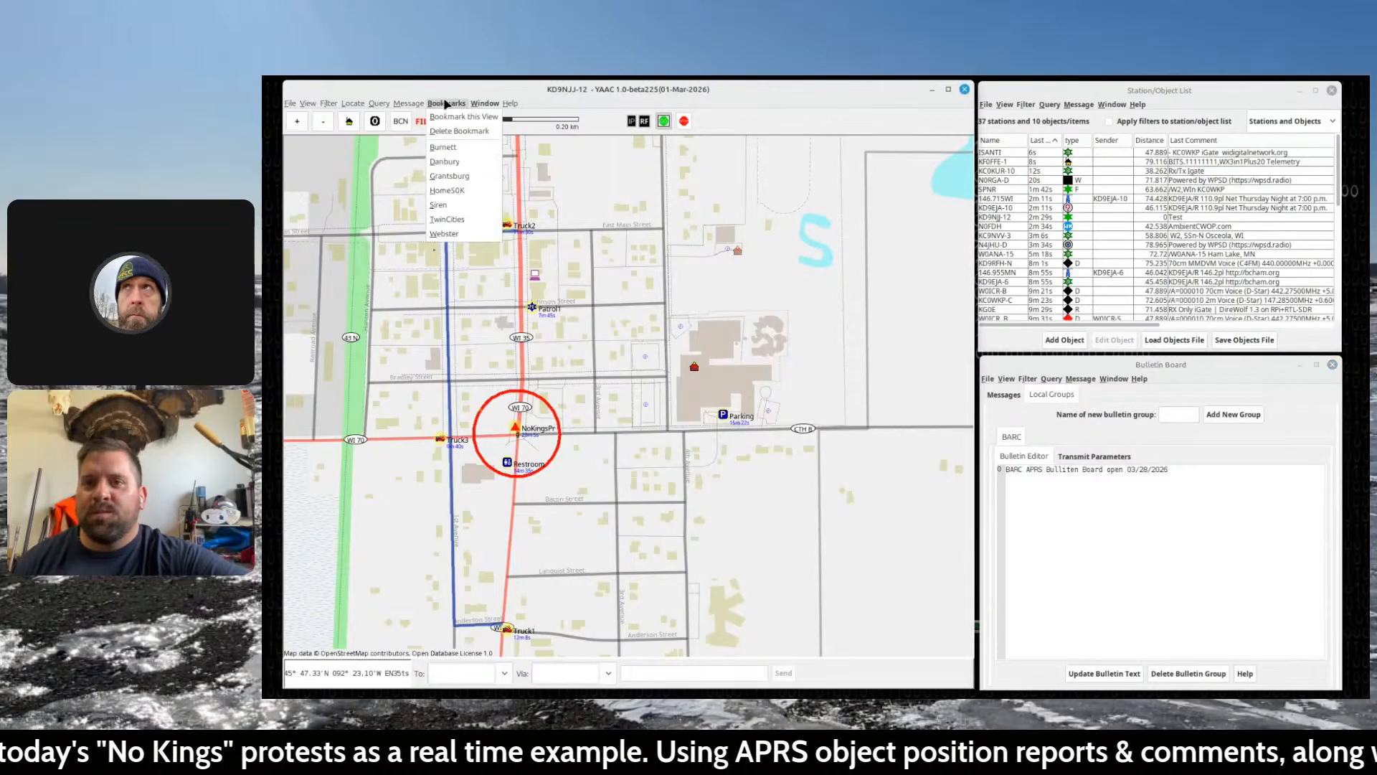
click(465, 148)
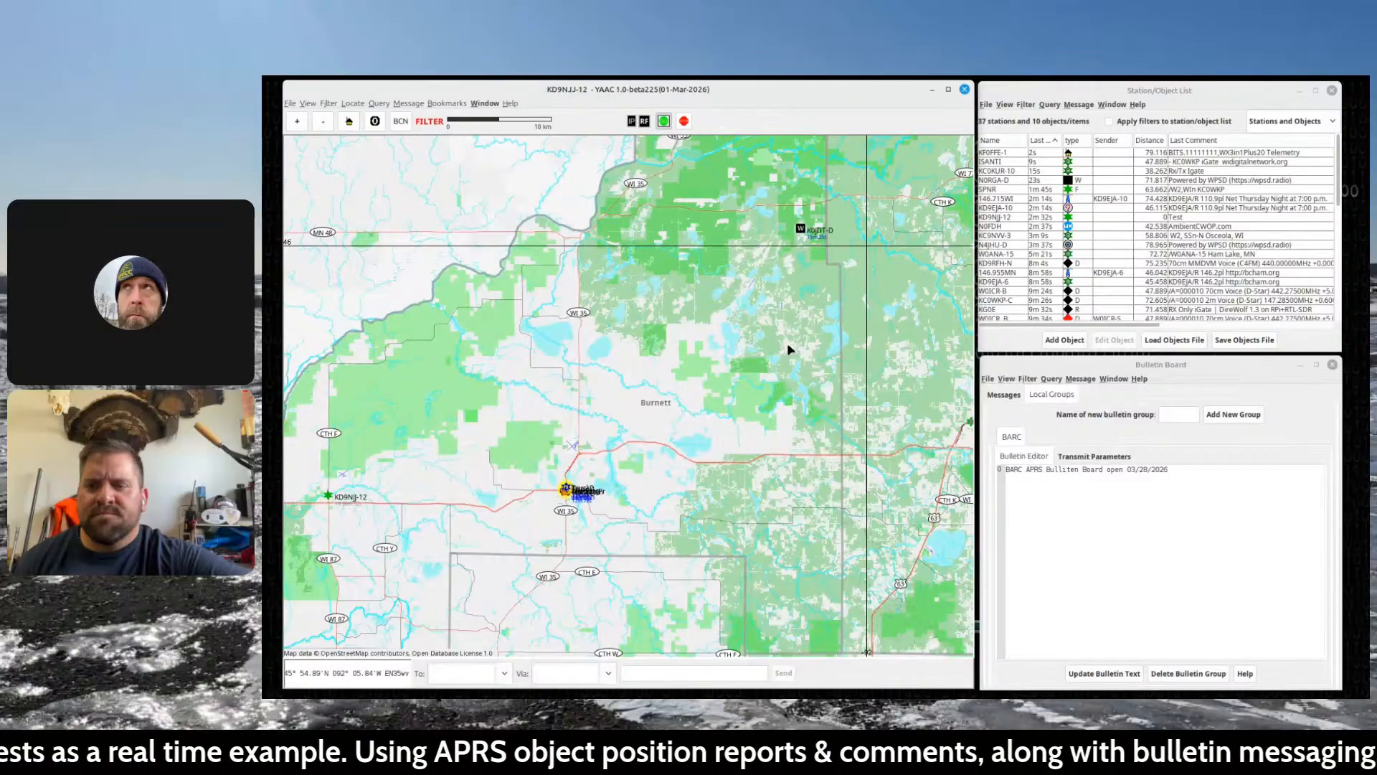
scroll(565, 487, down, 1)
scroll(565, 487, down, 2)
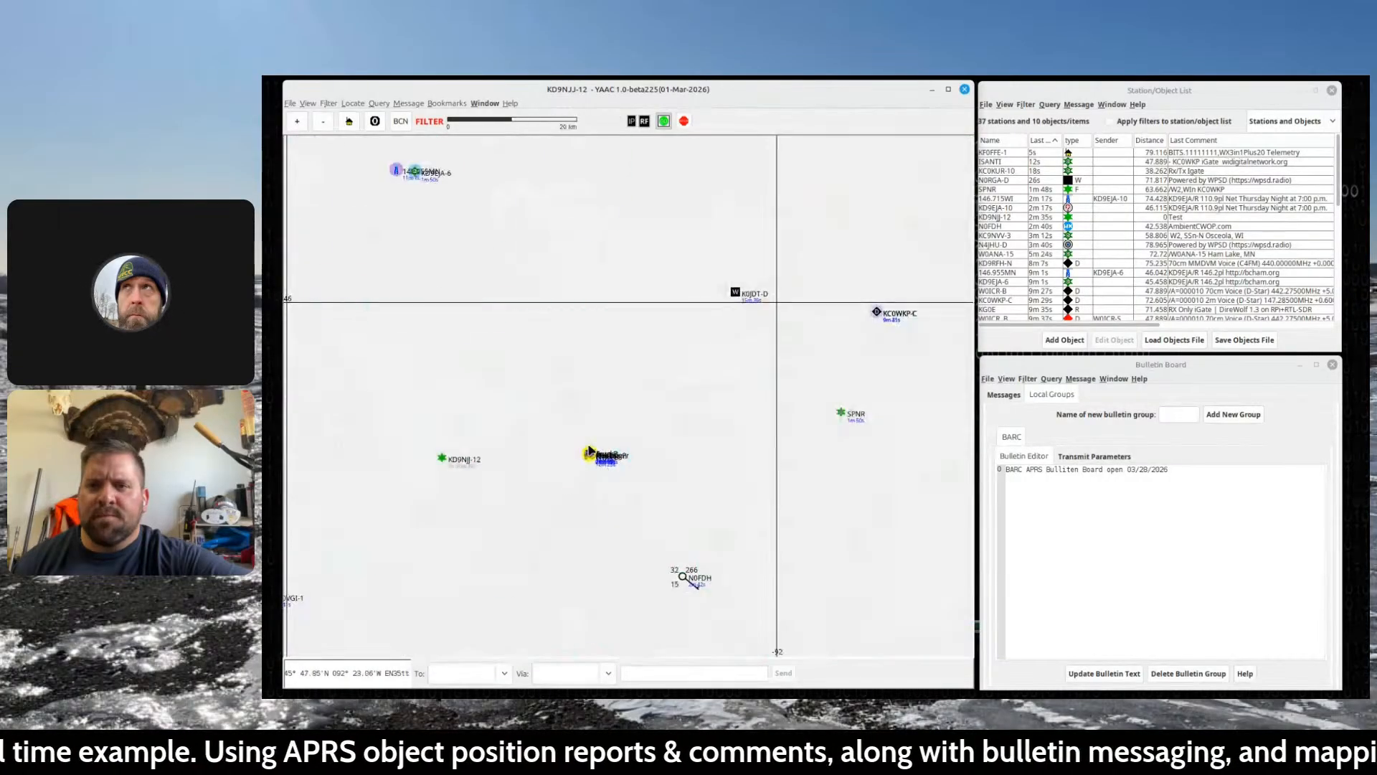
scroll(613, 440, up, 3)
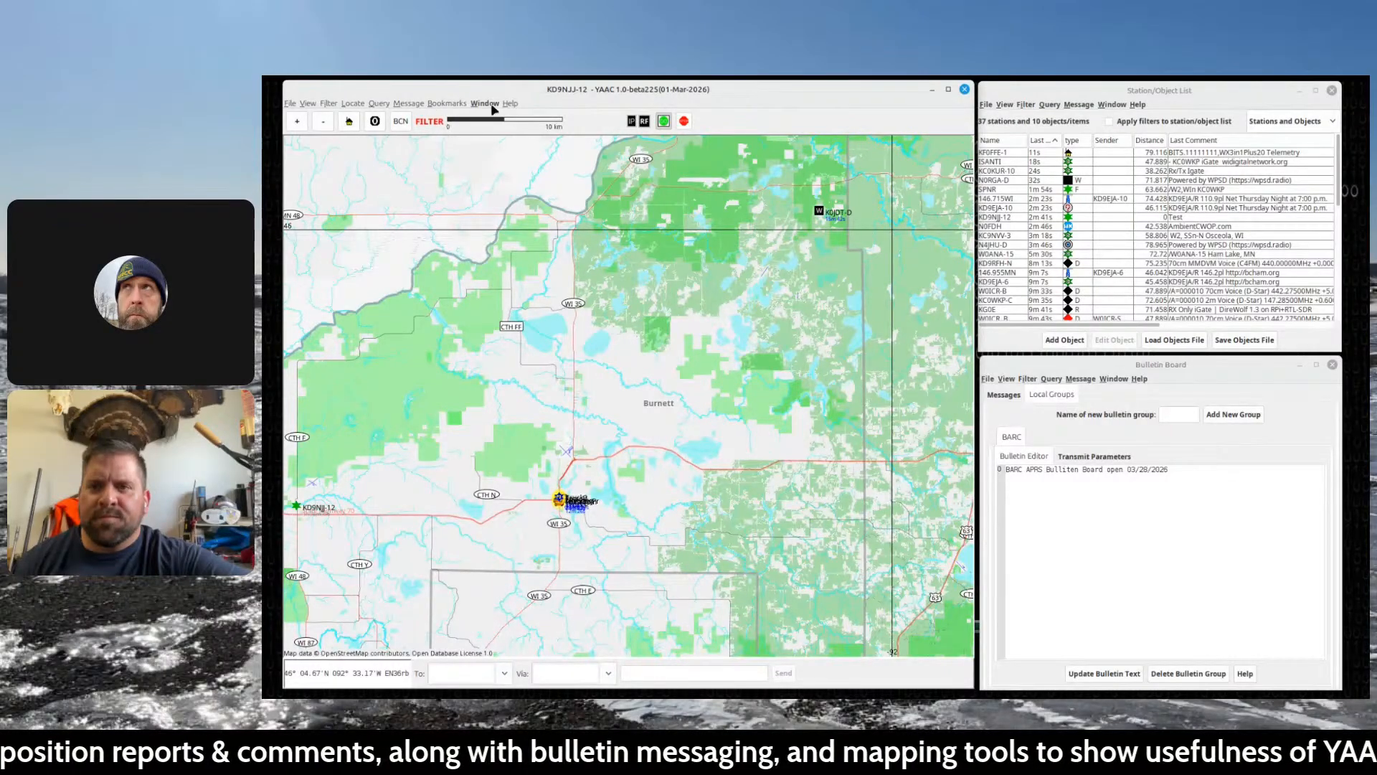
click(452, 103)
click(460, 189)
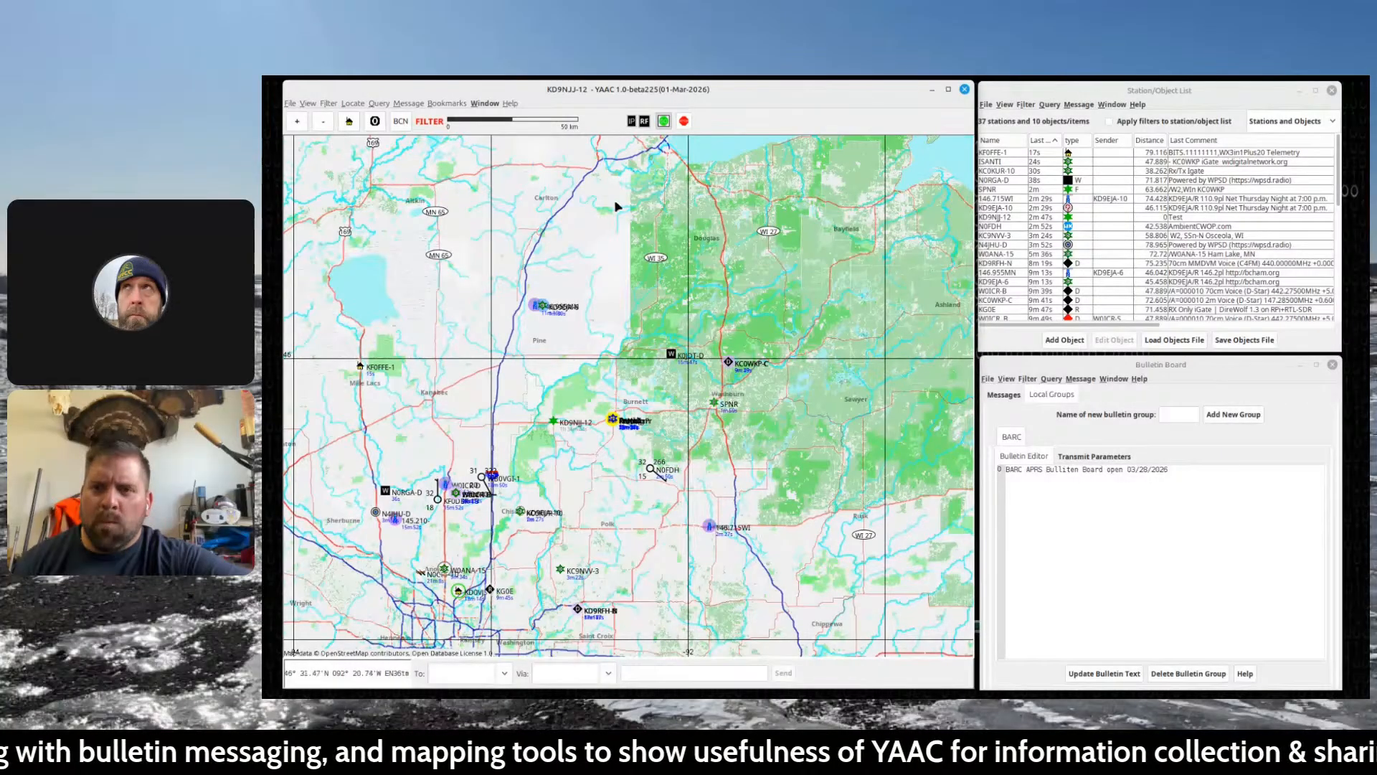
- Recall the Burnett map bookmark, turn on the Draw Toolbar and mark two spots northwest of Siren with small red circles
click(451, 104)
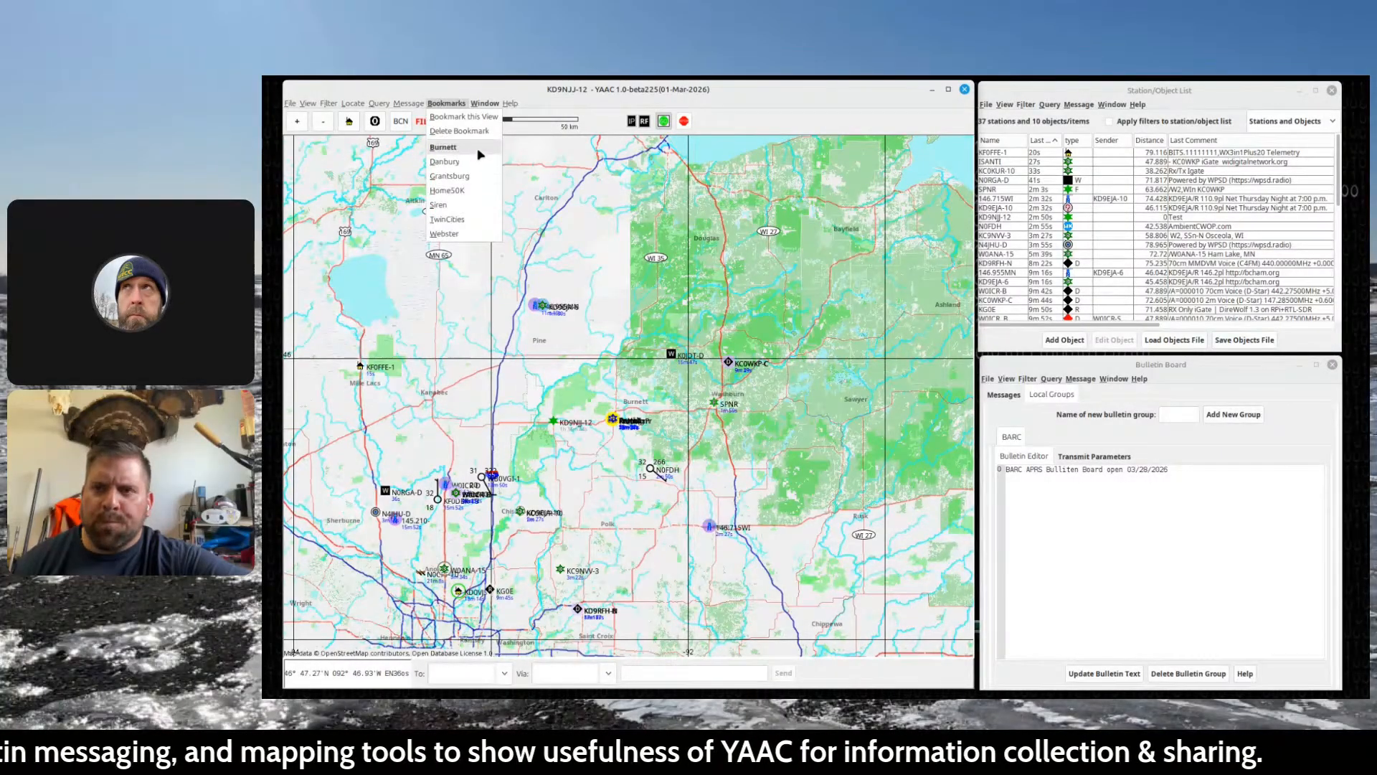
click(479, 148)
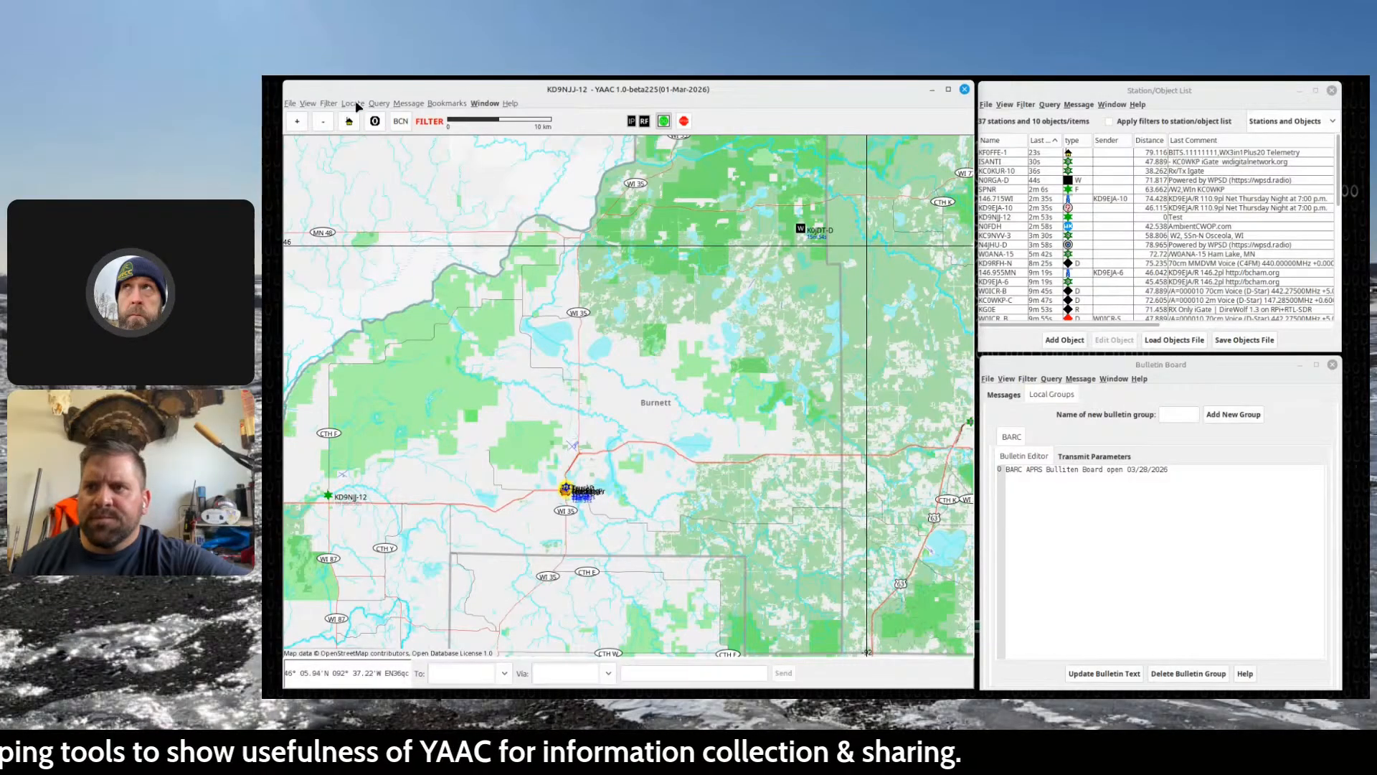
click(306, 104)
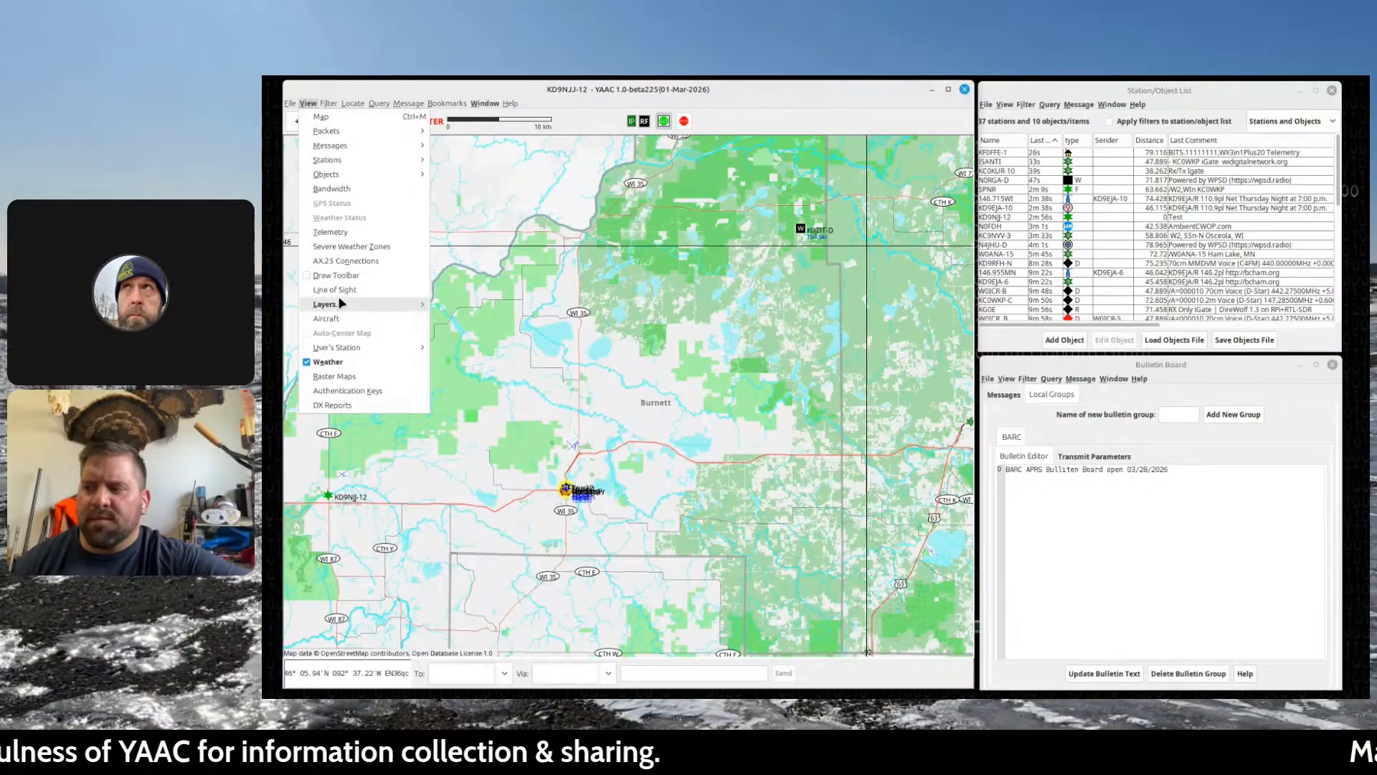
click(338, 275)
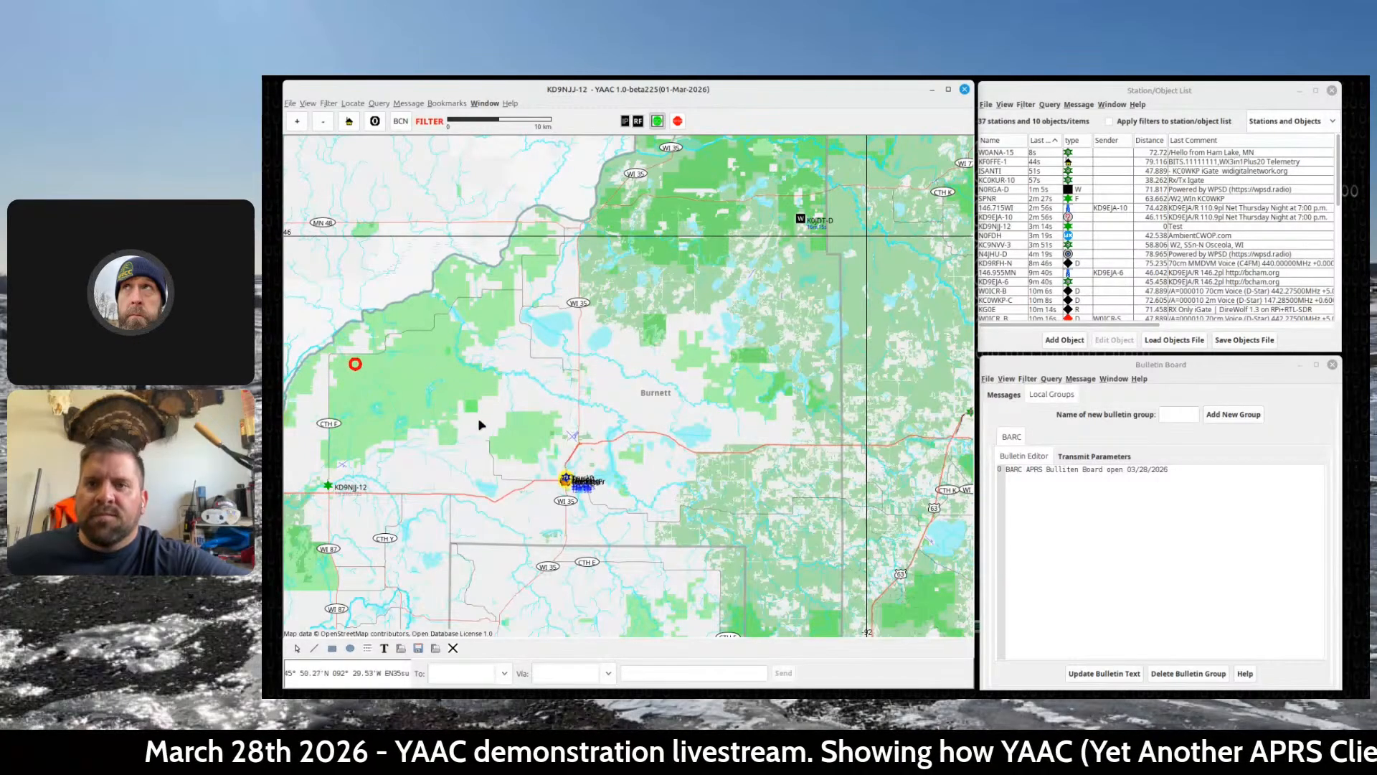
click(499, 307)
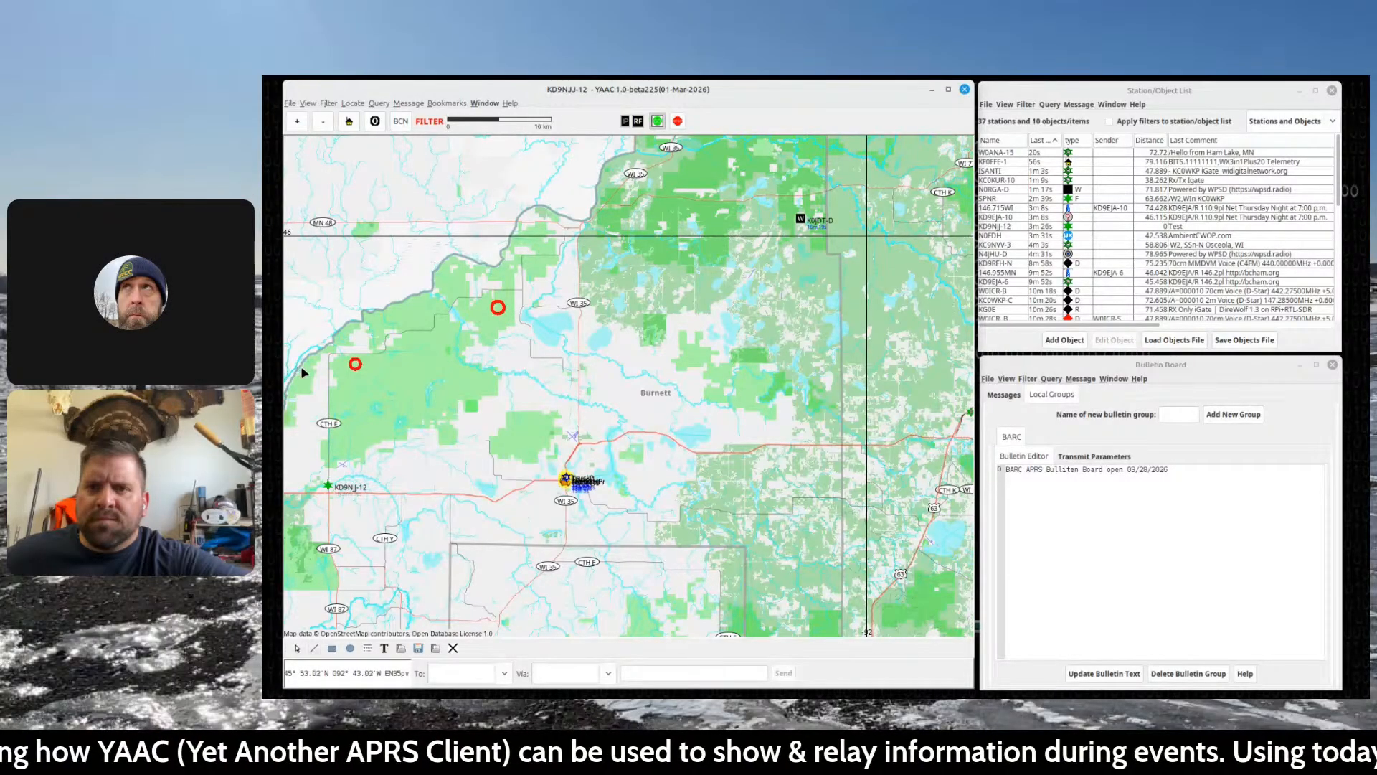
- Draw a red multi-segment line around the south and east of the two circles, starting and ending at the river
drag(301, 370, 281, 582)
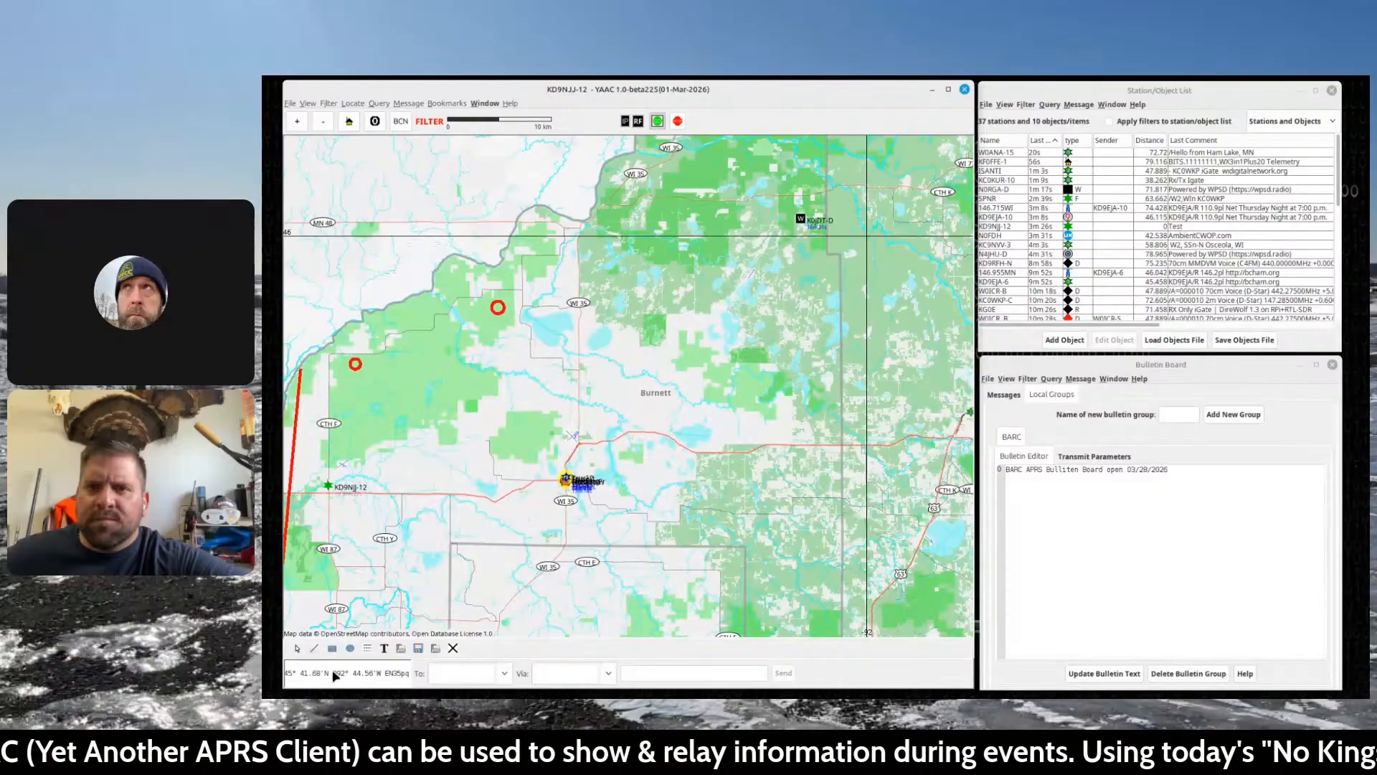
click(314, 650)
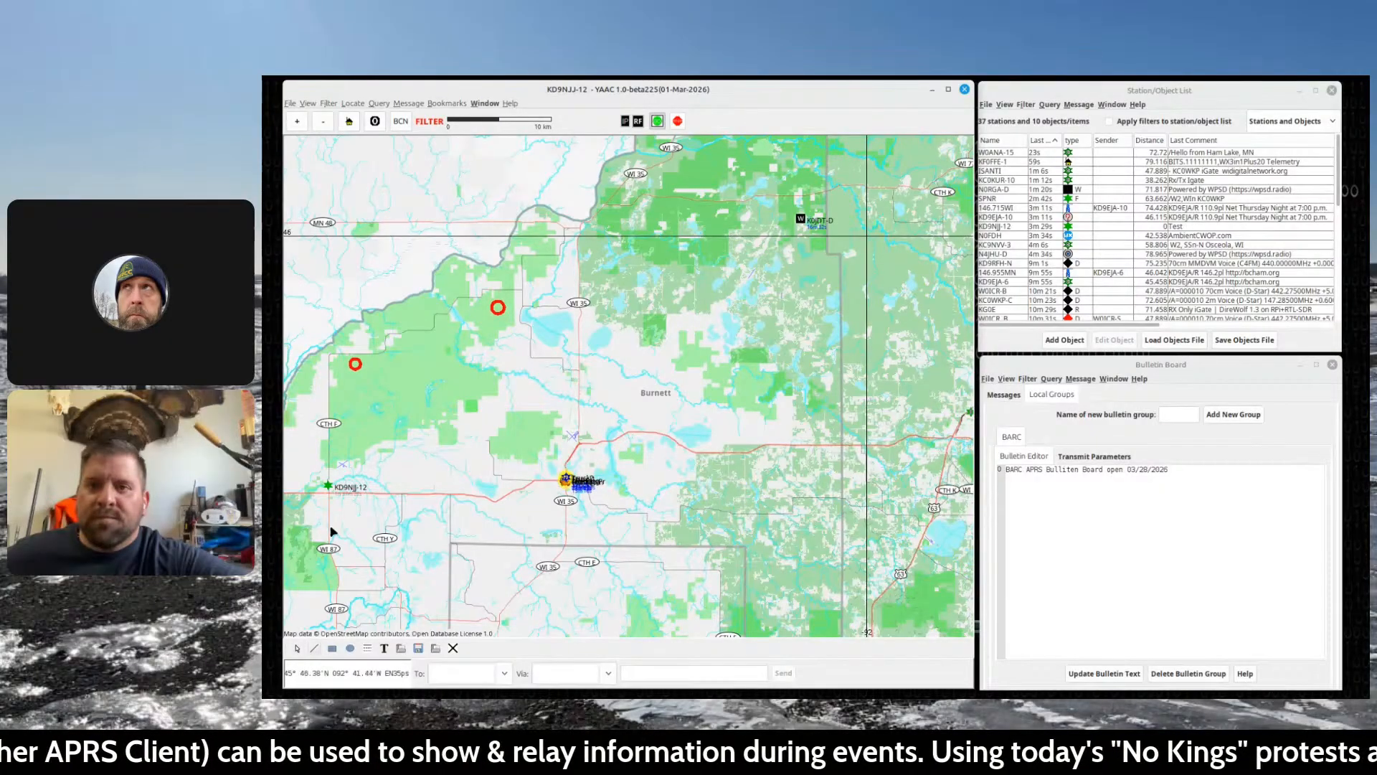
mouse_move(304, 362)
mouse_down()
mouse_move(341, 408)
mouse_move(406, 396)
mouse_move(427, 369)
mouse_move(511, 362)
mouse_move(543, 348)
mouse_move(558, 273)
mouse_move(528, 257)
mouse_move(409, 635)
mouse_up()
click(298, 649)
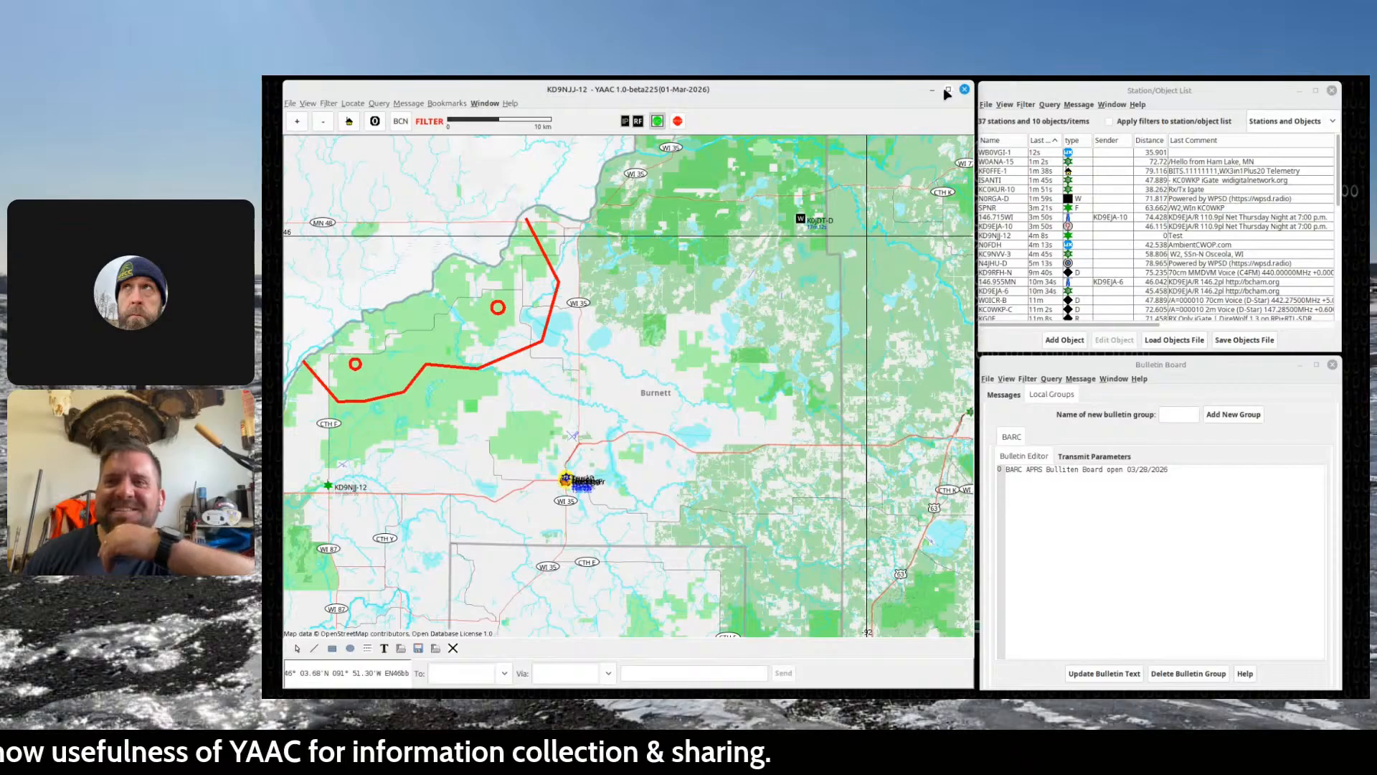
- Close the map window and, on restarting YAAC, discard Port1, the Serial_TNC connection on /dev/ttyUSB1
click(966, 90)
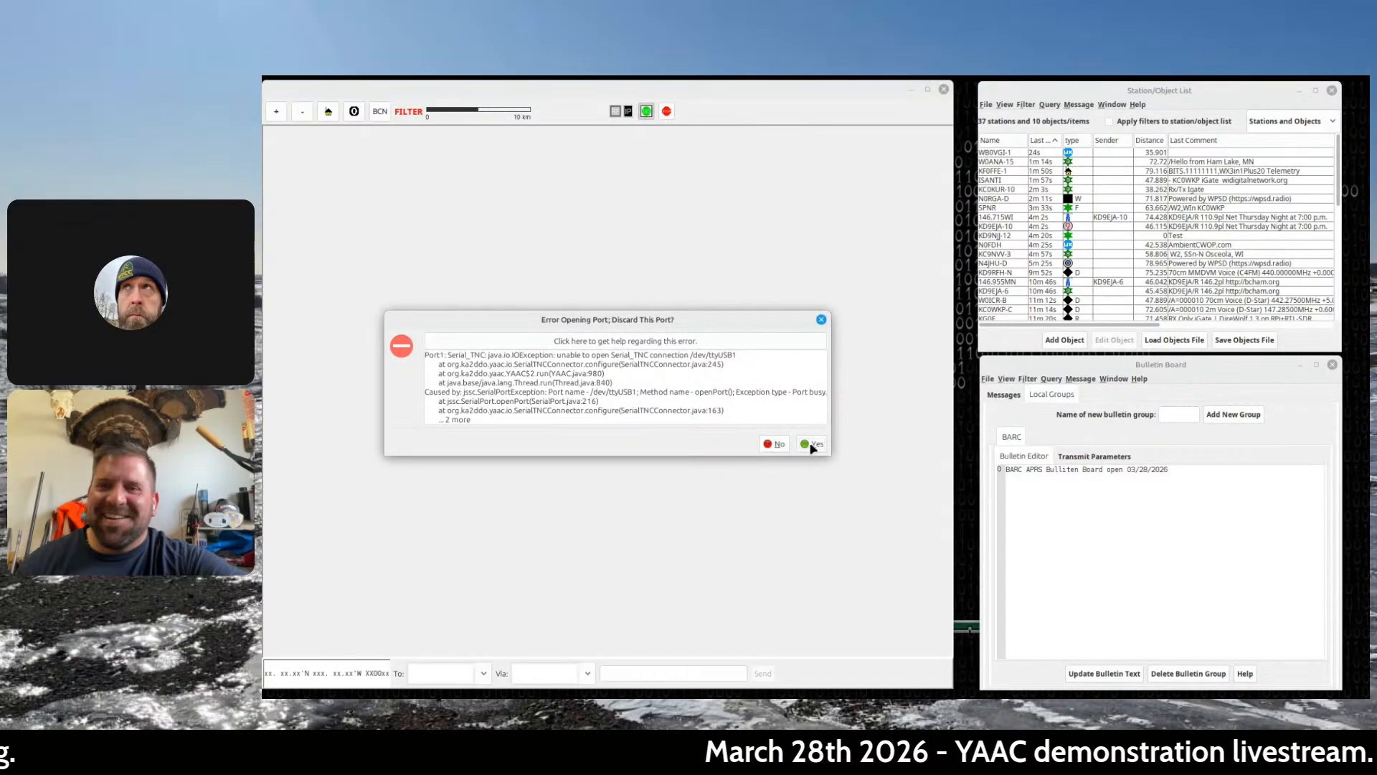
click(812, 445)
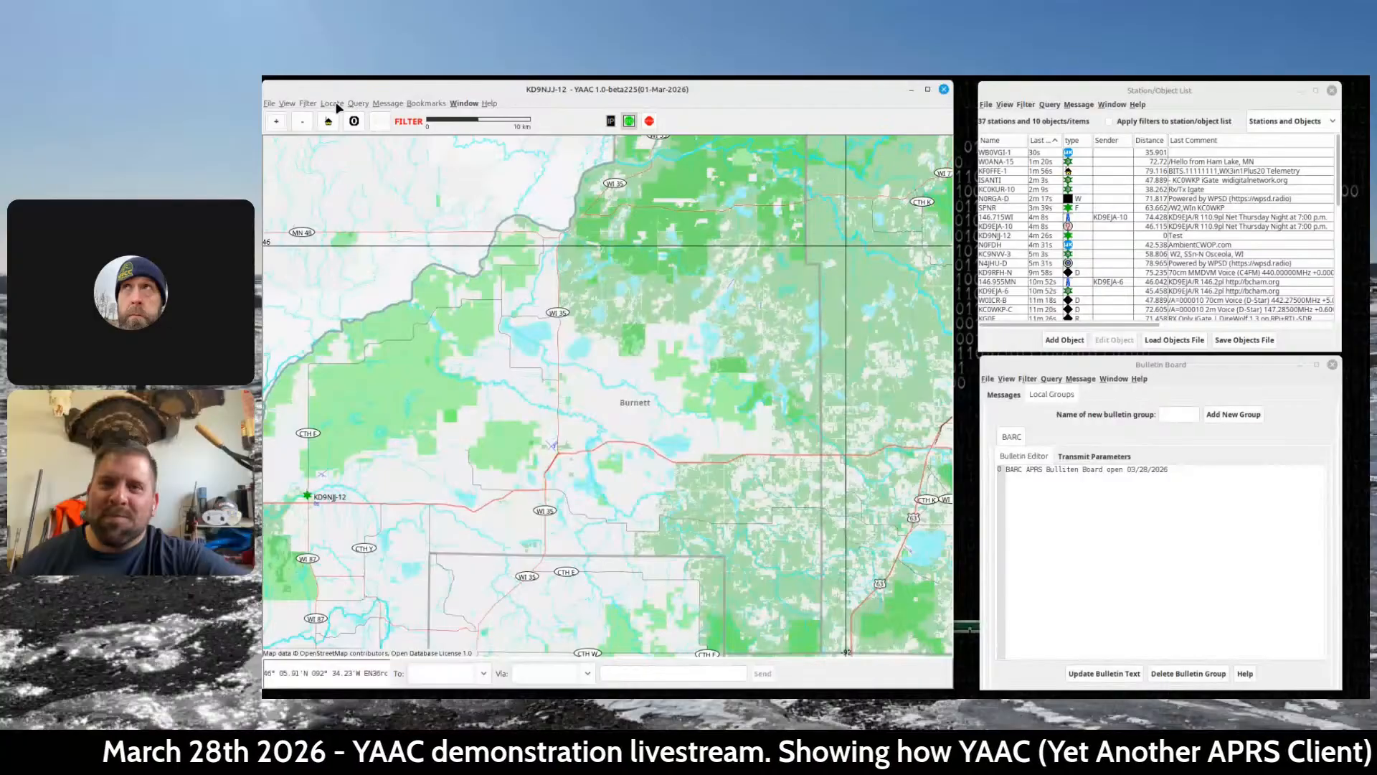
- Recall the Siren and then the Burnett map bookmark to examine the map after the restart
click(387, 105)
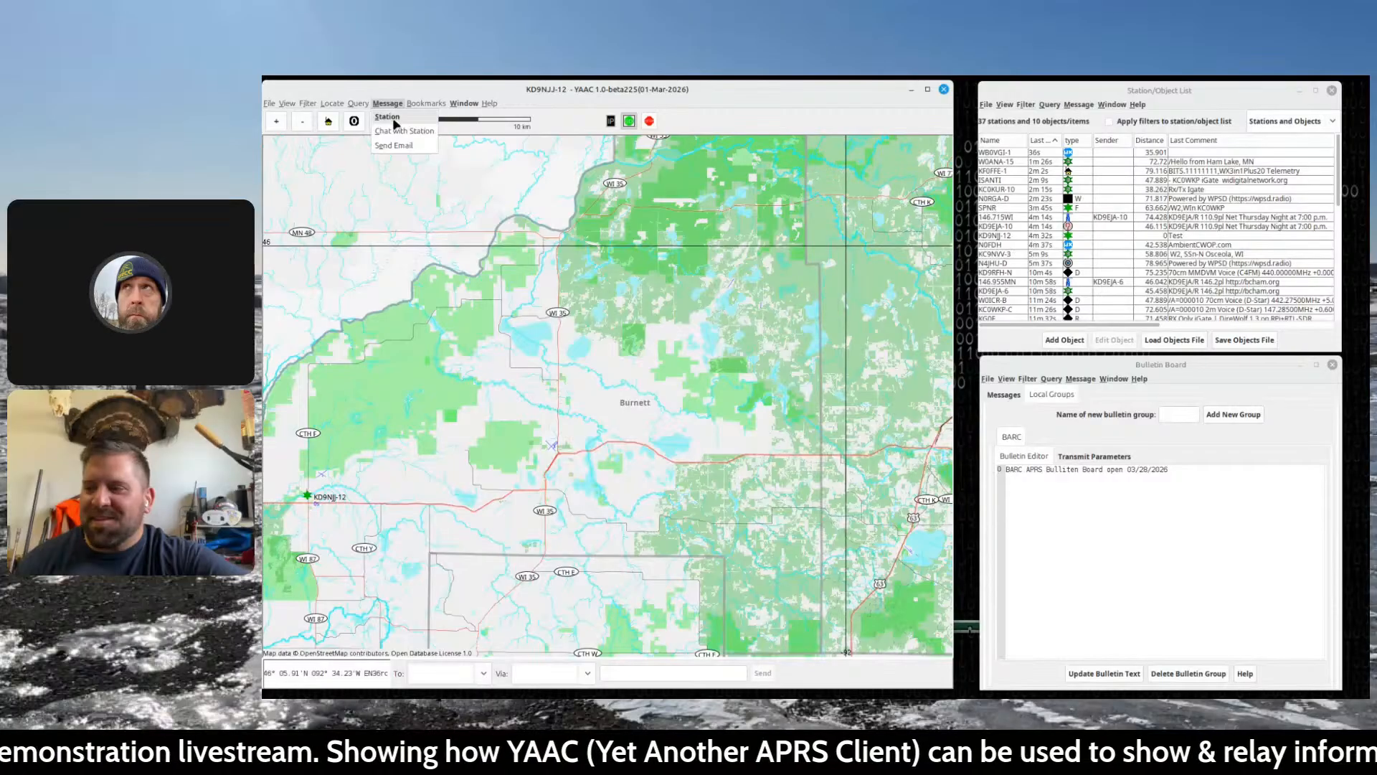
mouse_move(426, 104)
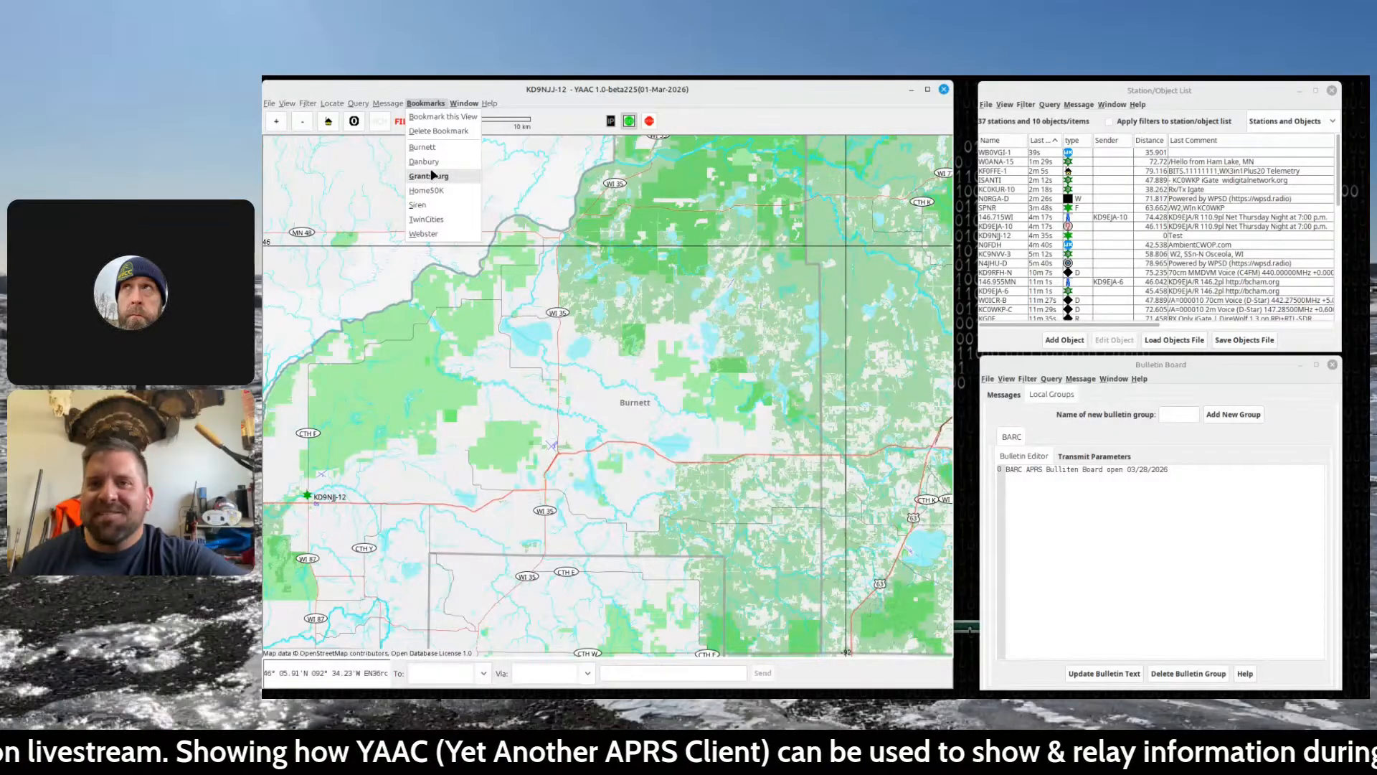
click(417, 206)
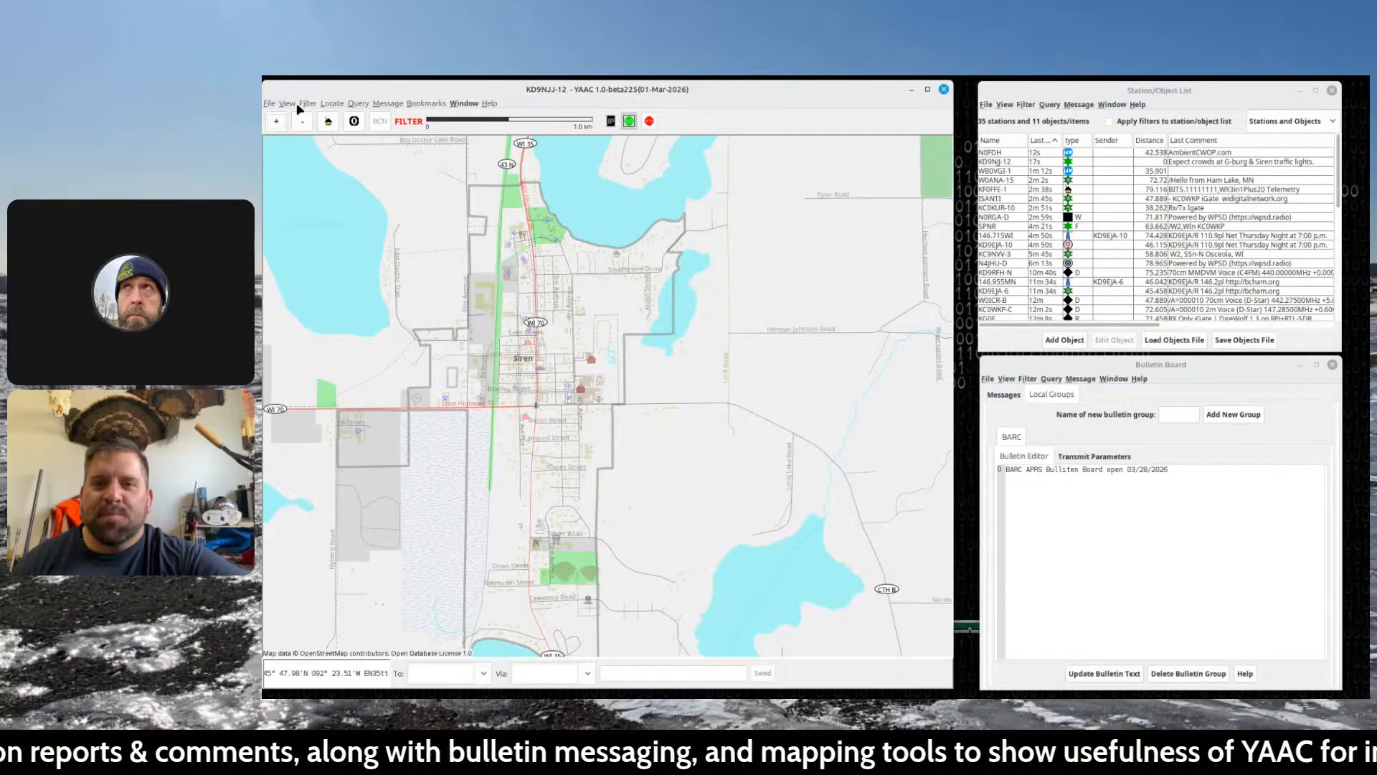
click(422, 105)
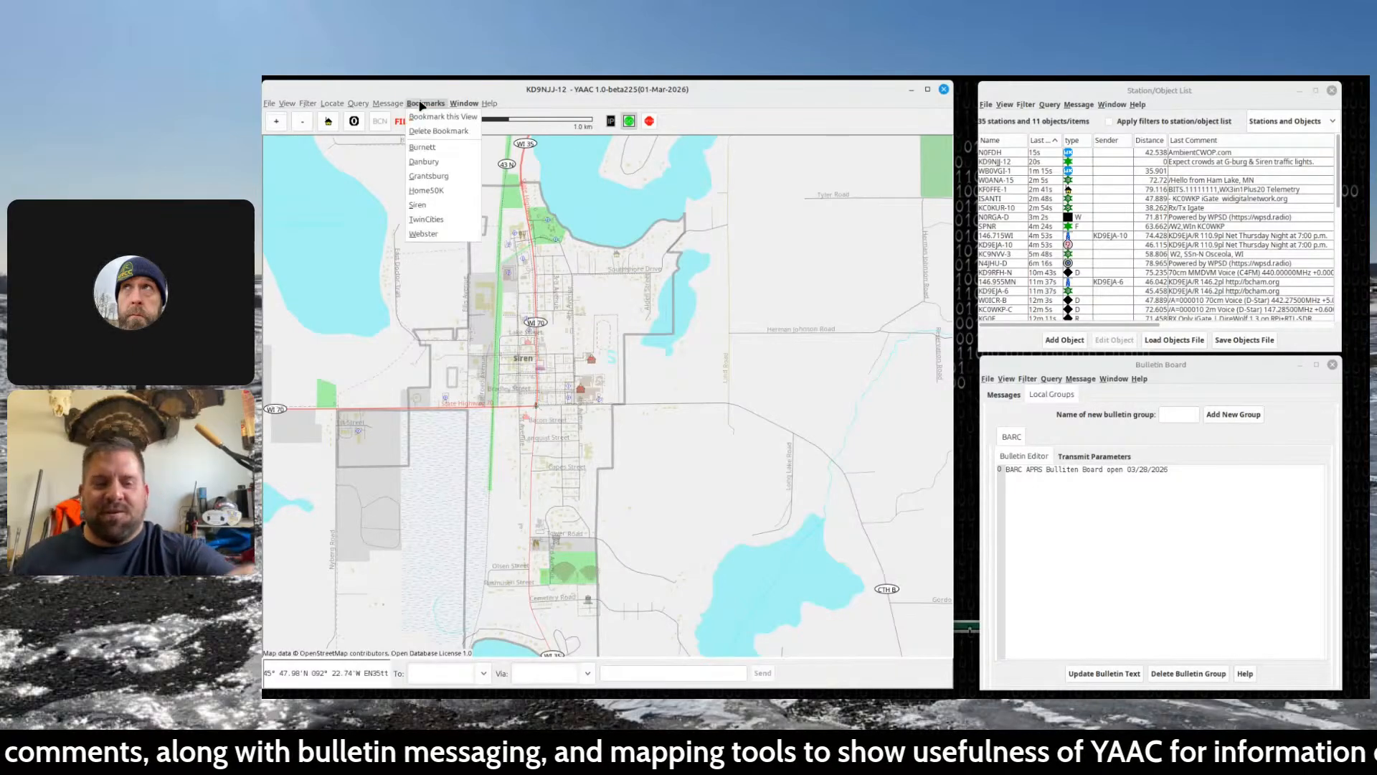
click(441, 151)
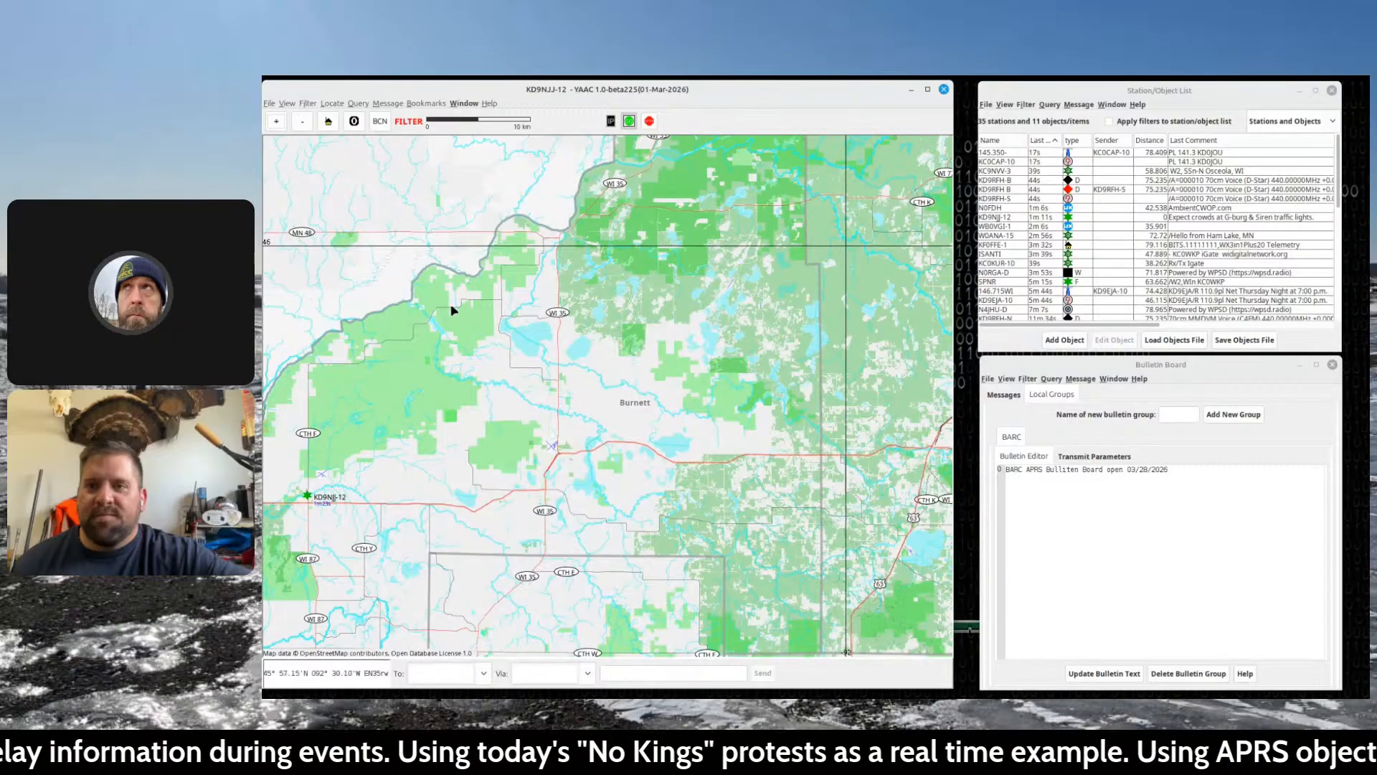
- Turn on the Draw Toolbar, mark a spot in the Governor Knowles State Forest with a small yellow circle, and close the feature details
click(308, 104)
mouse_move(287, 104)
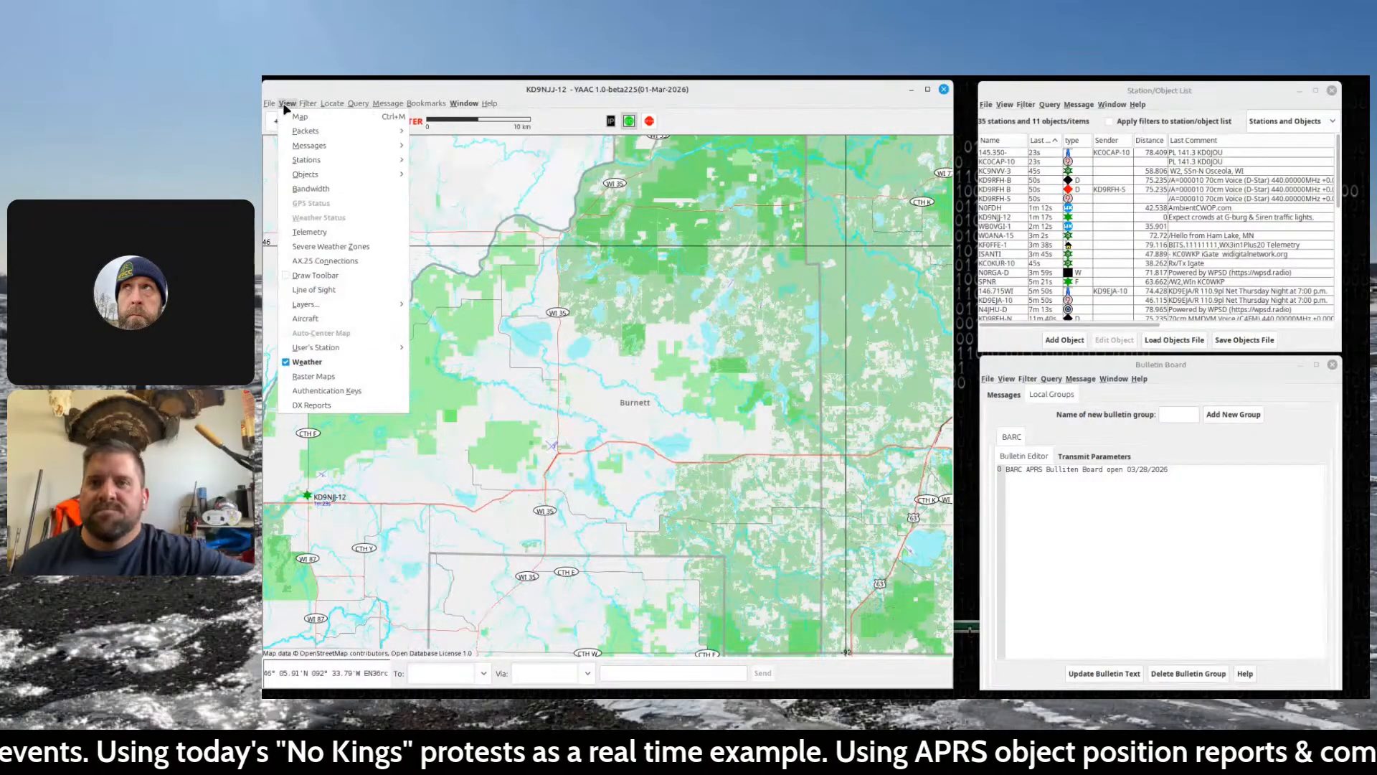
click(318, 275)
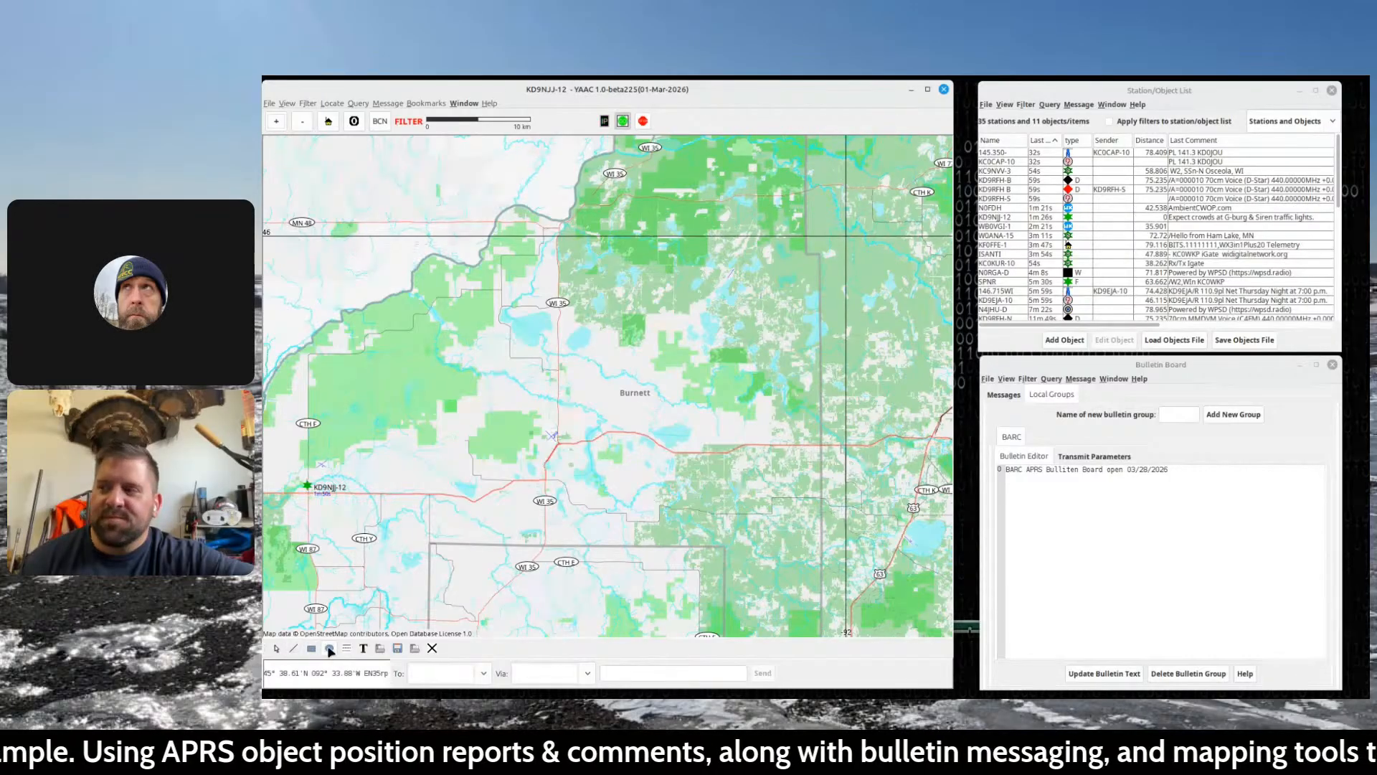
click(329, 648)
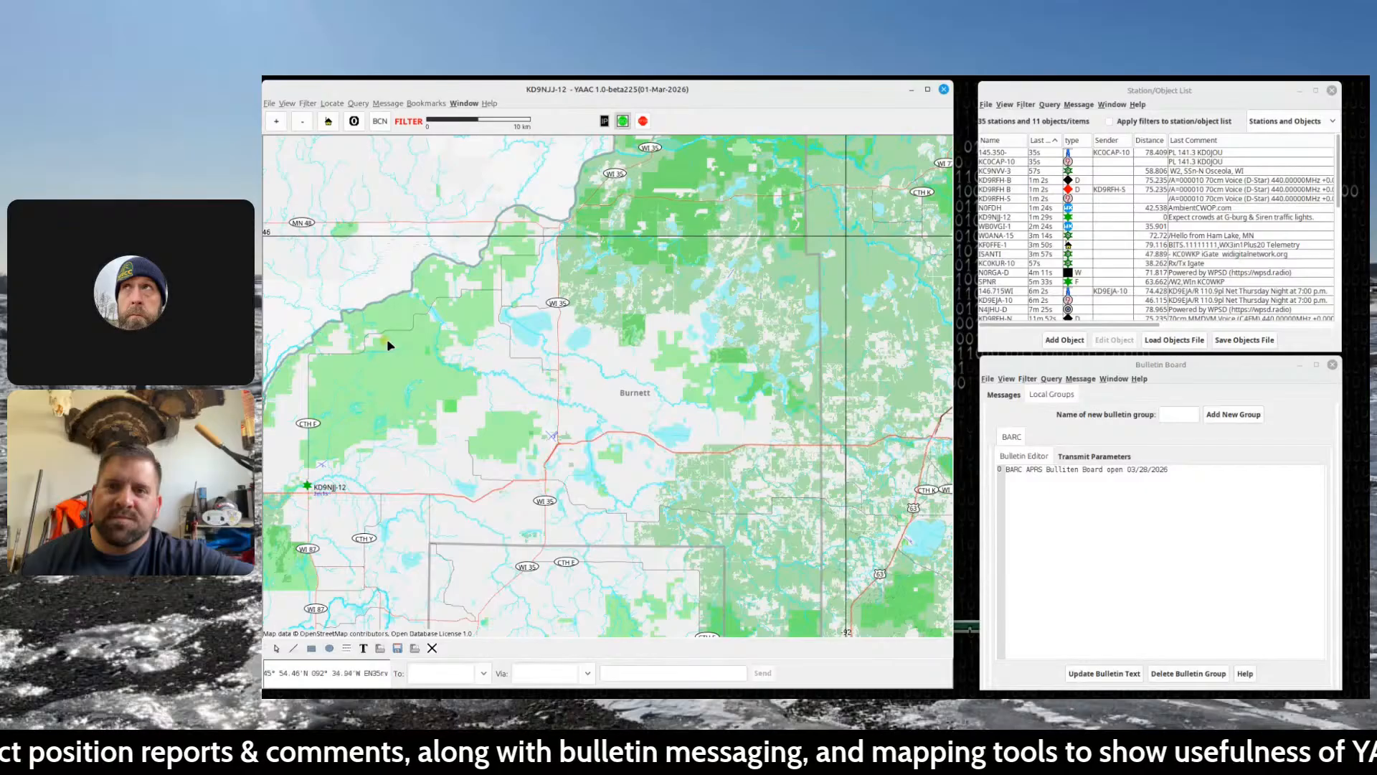
drag(384, 340, 389, 344)
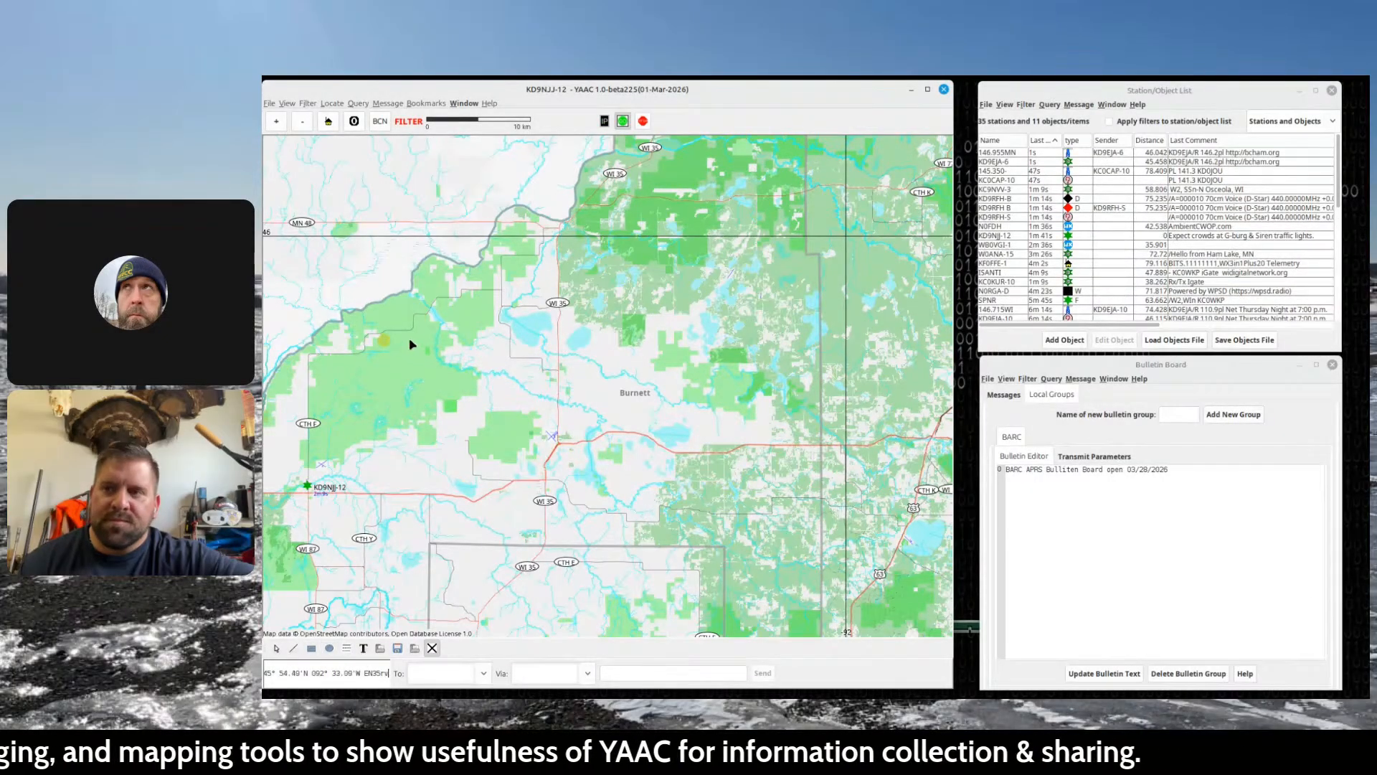
click(385, 343)
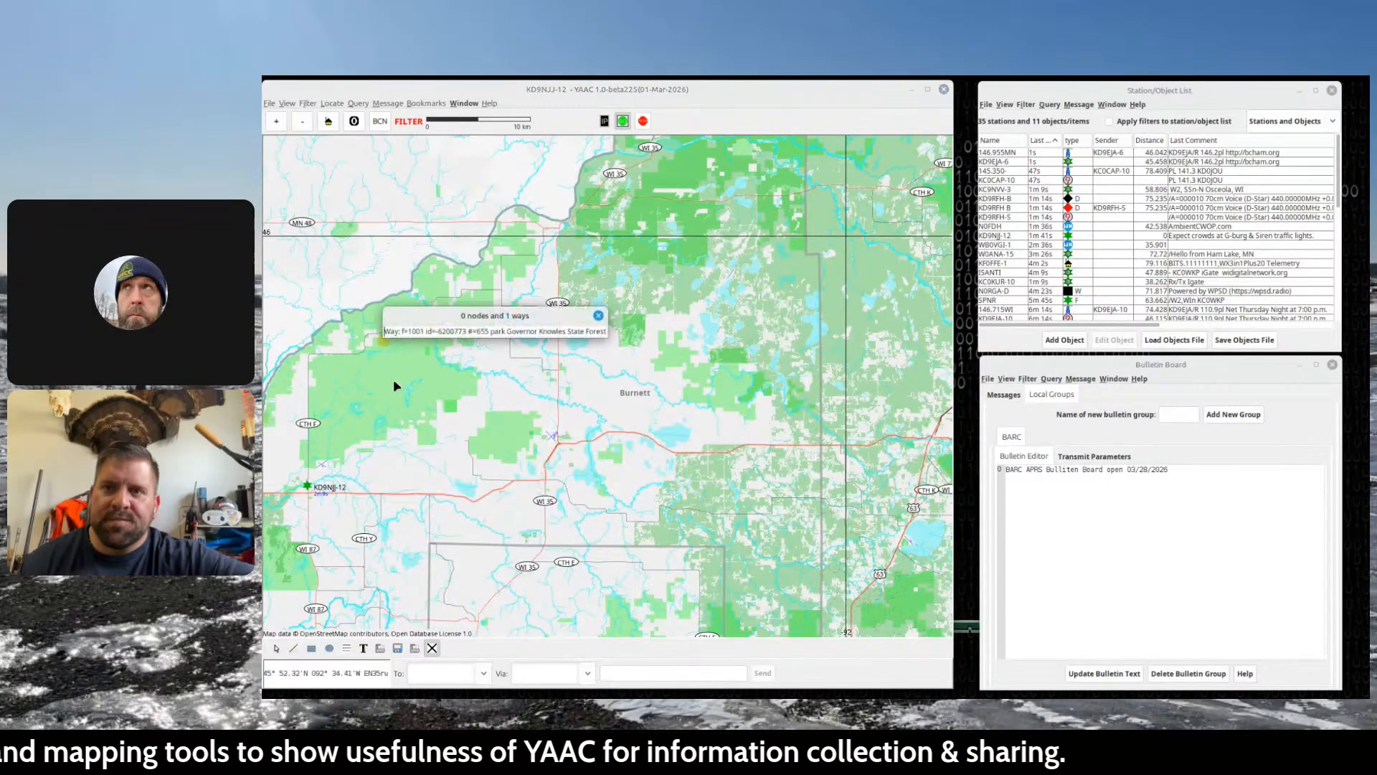
click(598, 315)
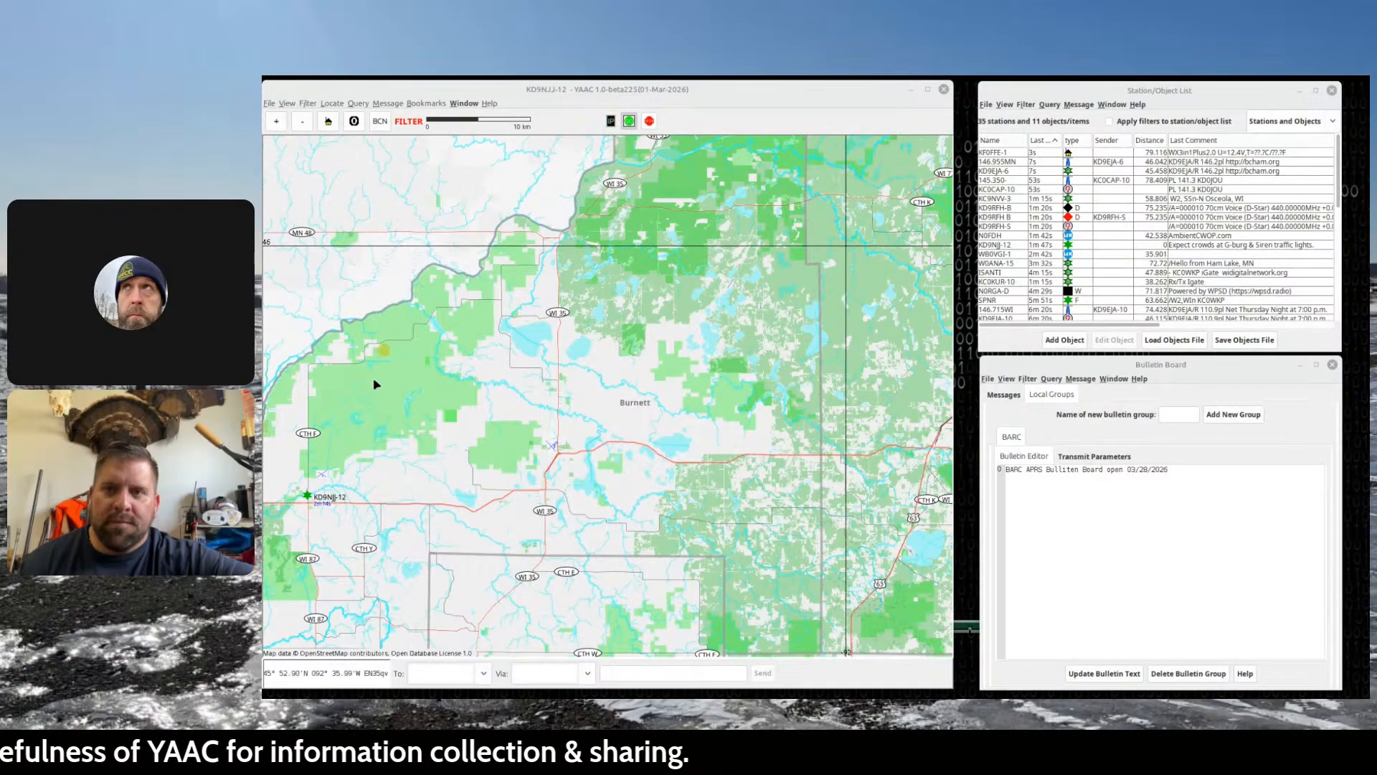
- Maximize the map window and turn the Draw Toolbar back on
click(288, 104)
click(332, 277)
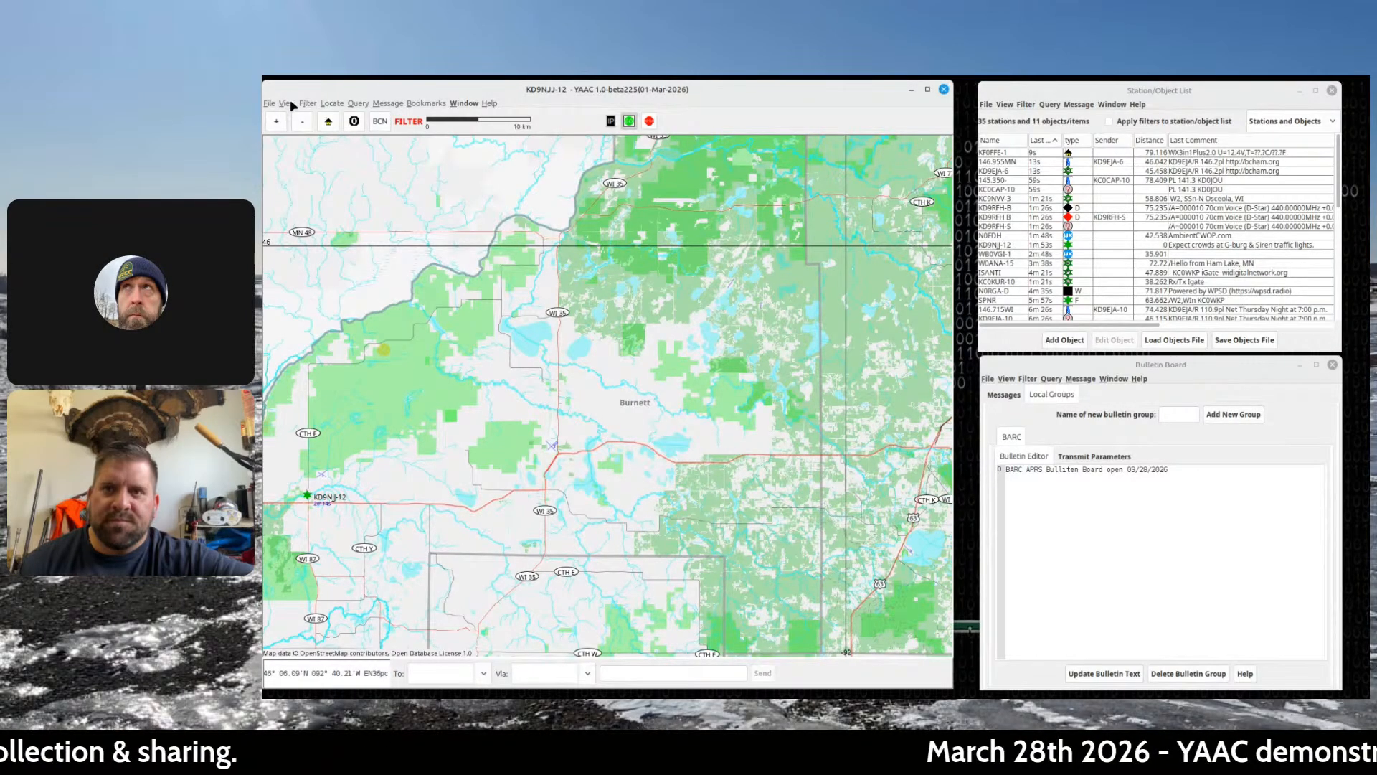
click(928, 91)
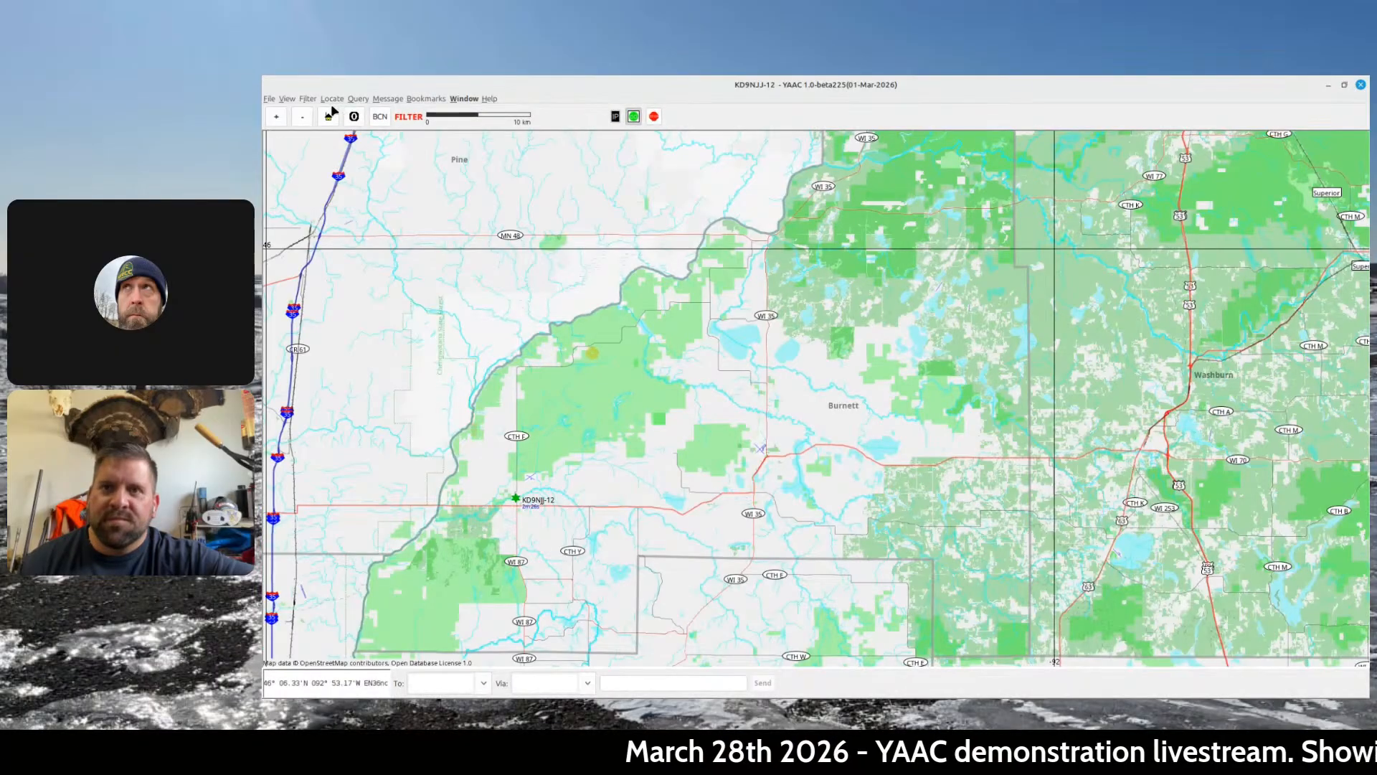
click(288, 100)
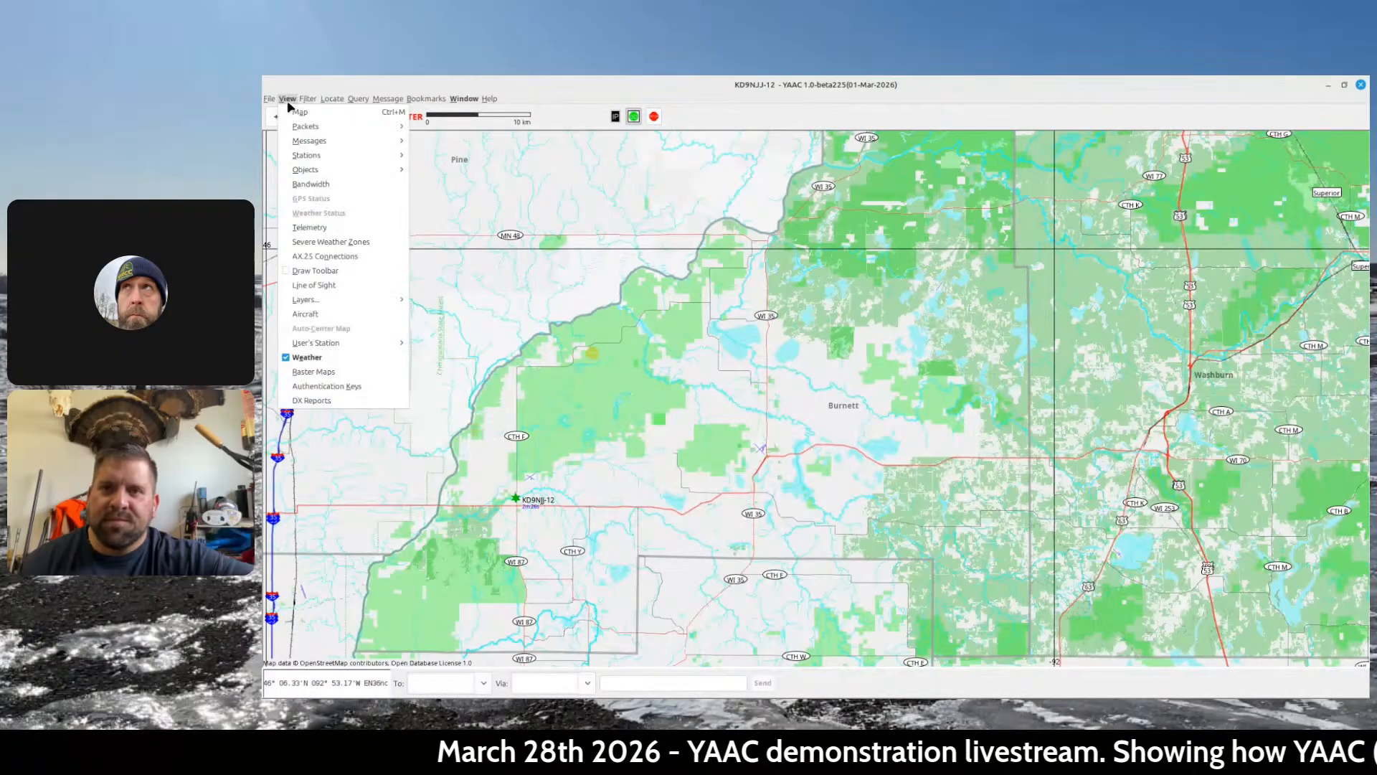
click(310, 271)
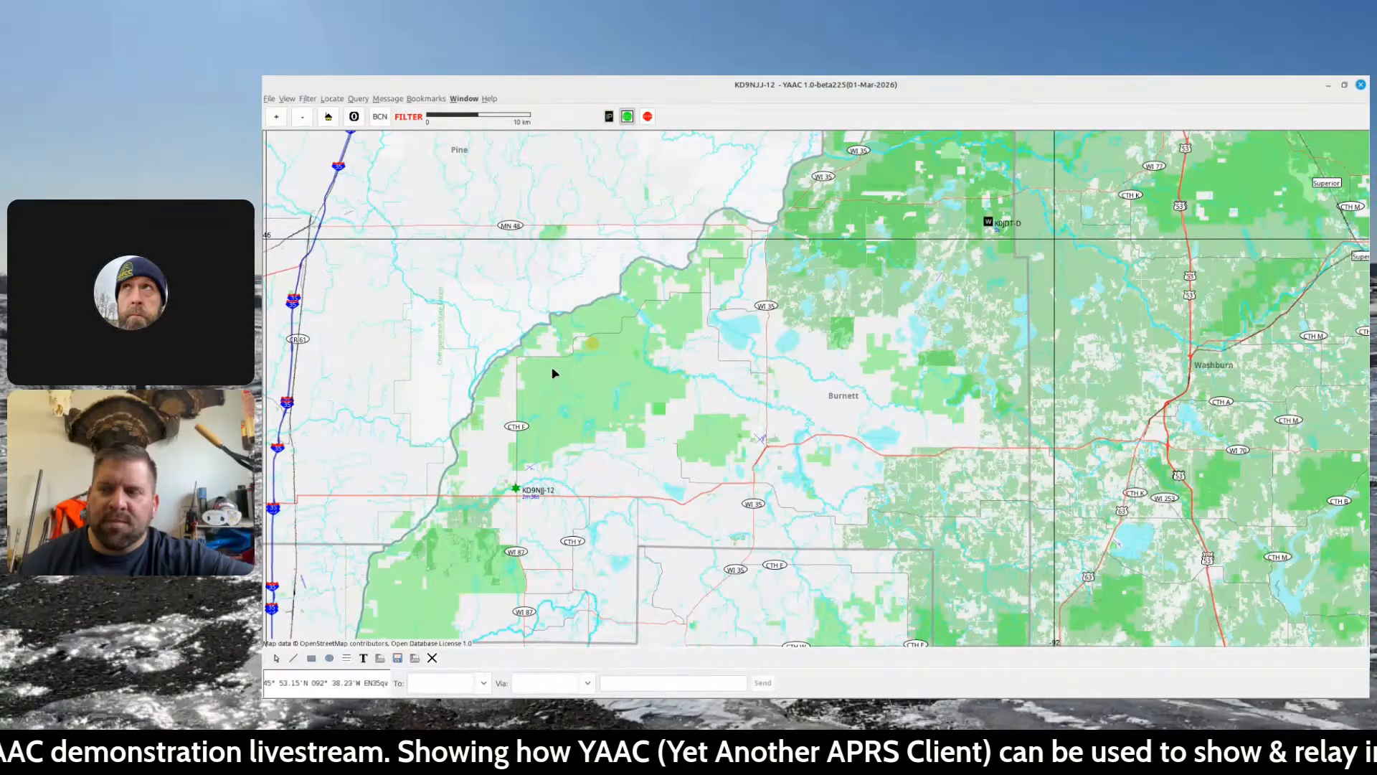
- Set the line width for drawing on the map to 5
scroll(559, 371, up, 1)
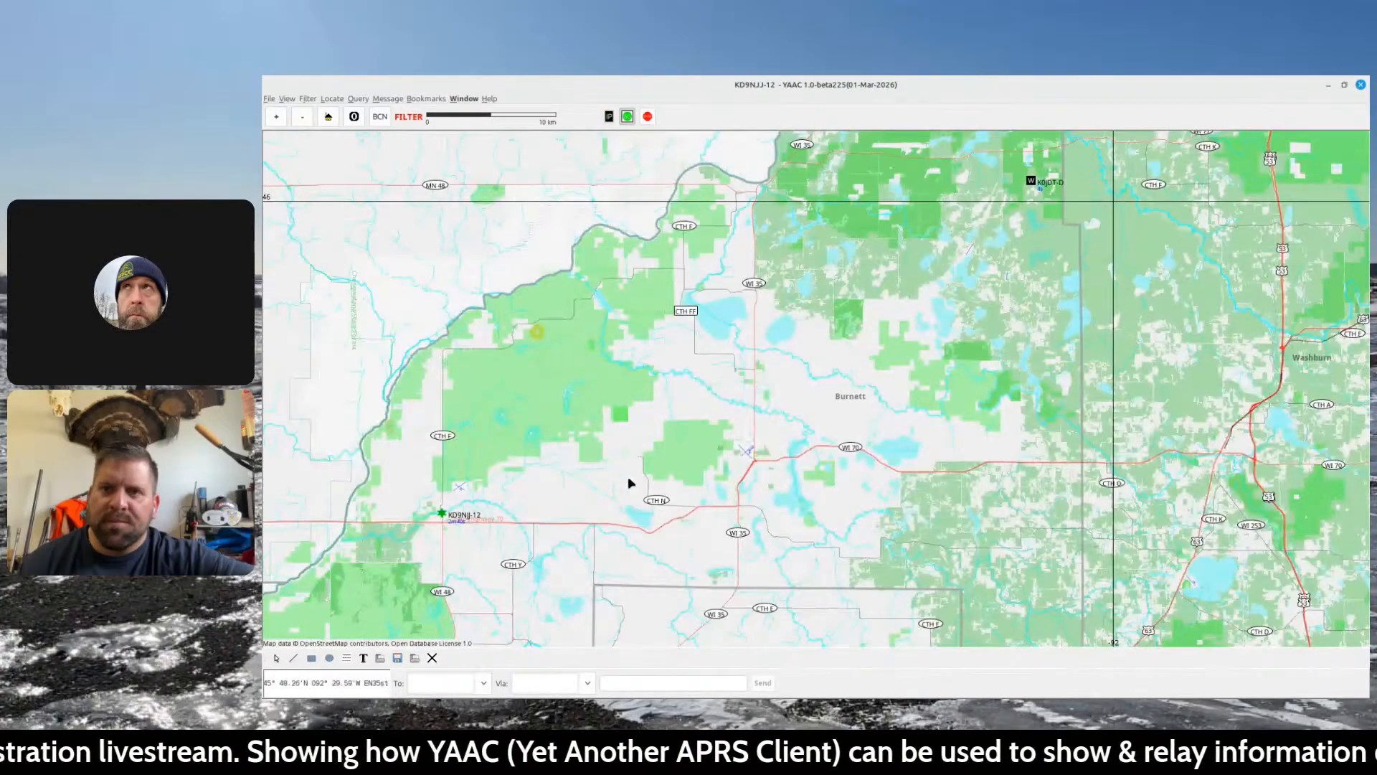
scroll(345, 373, up, 1)
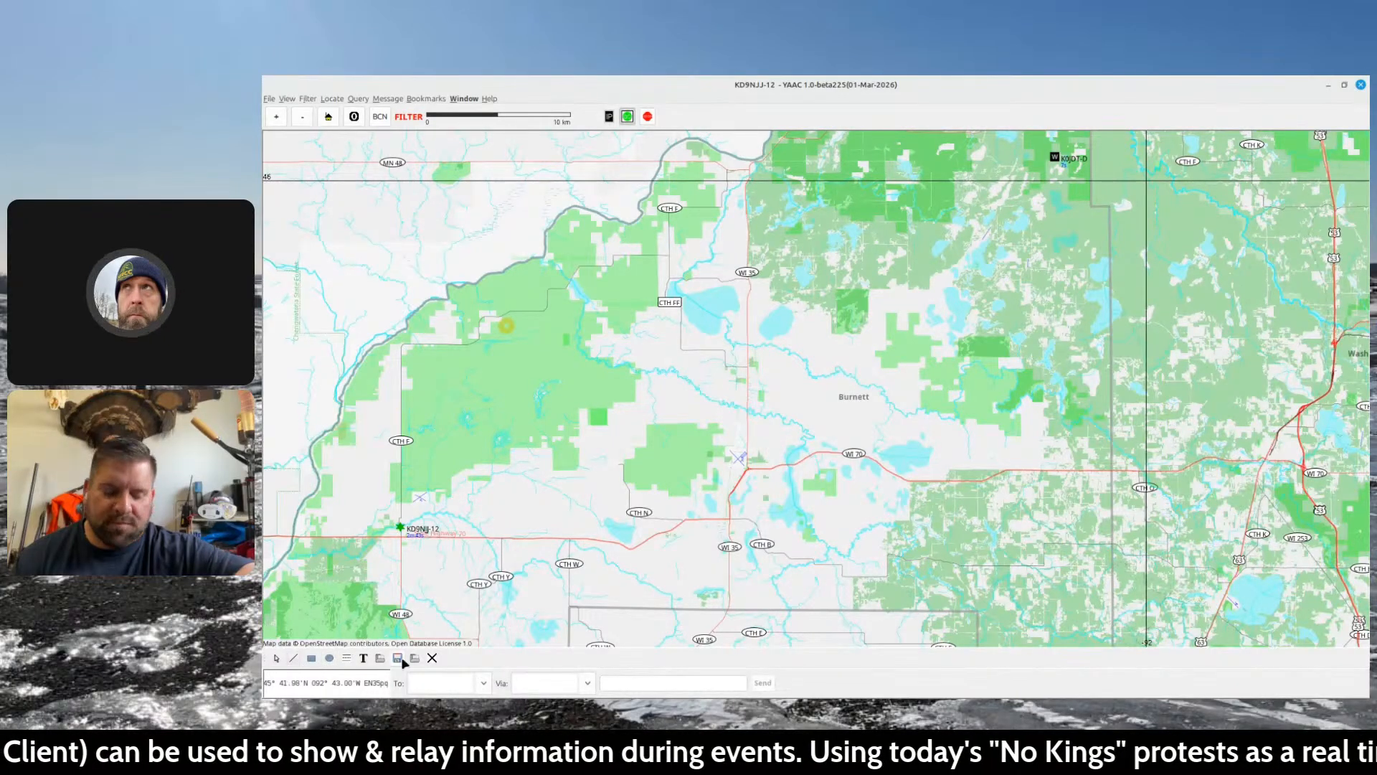
click(346, 658)
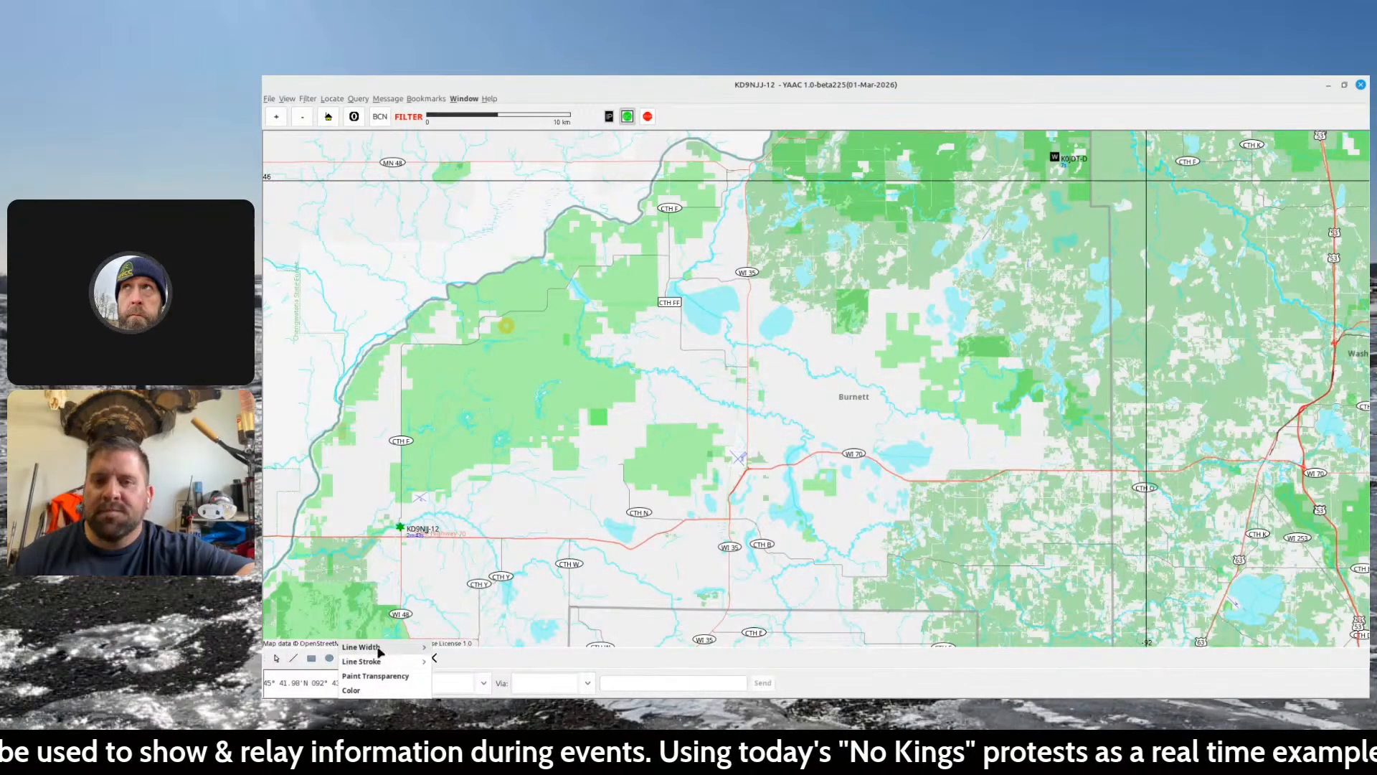
mouse_move(388, 660)
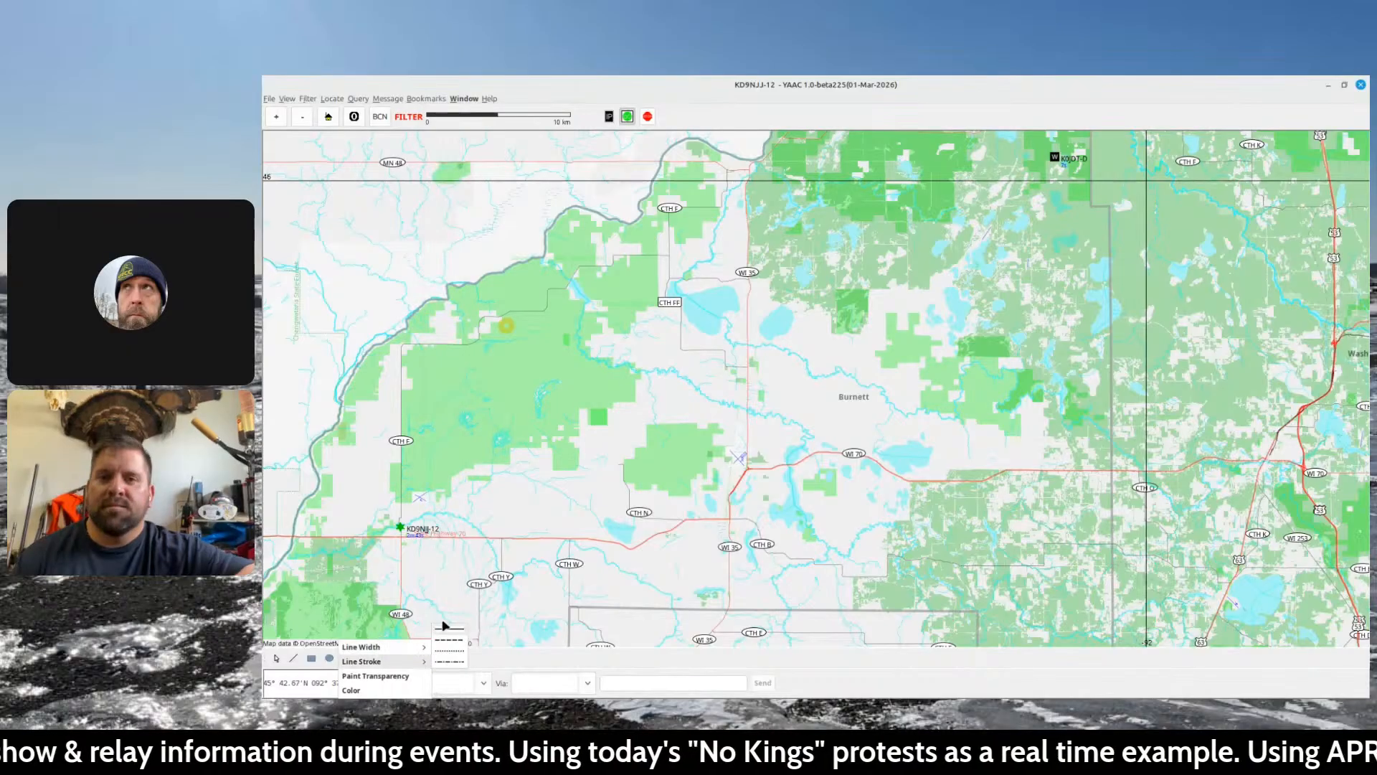
mouse_move(422, 648)
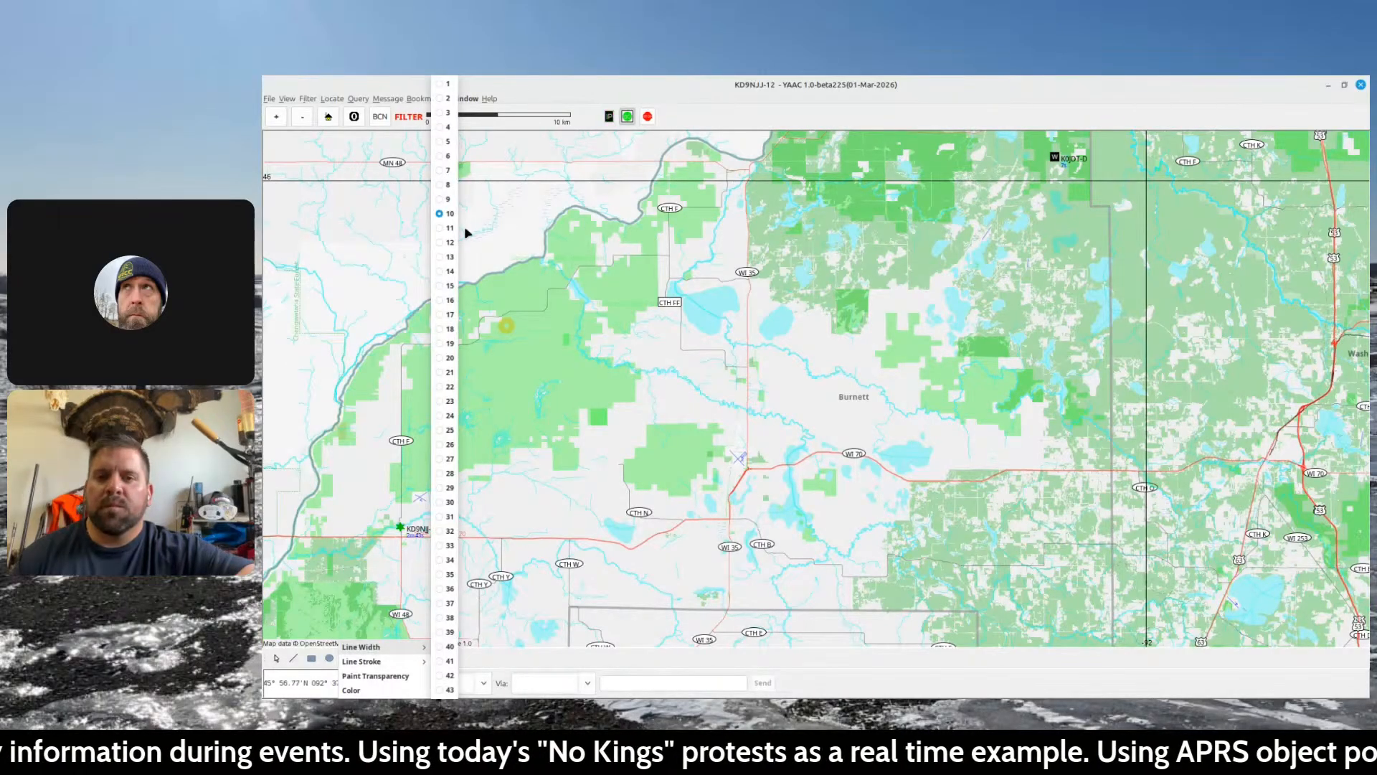
click(440, 141)
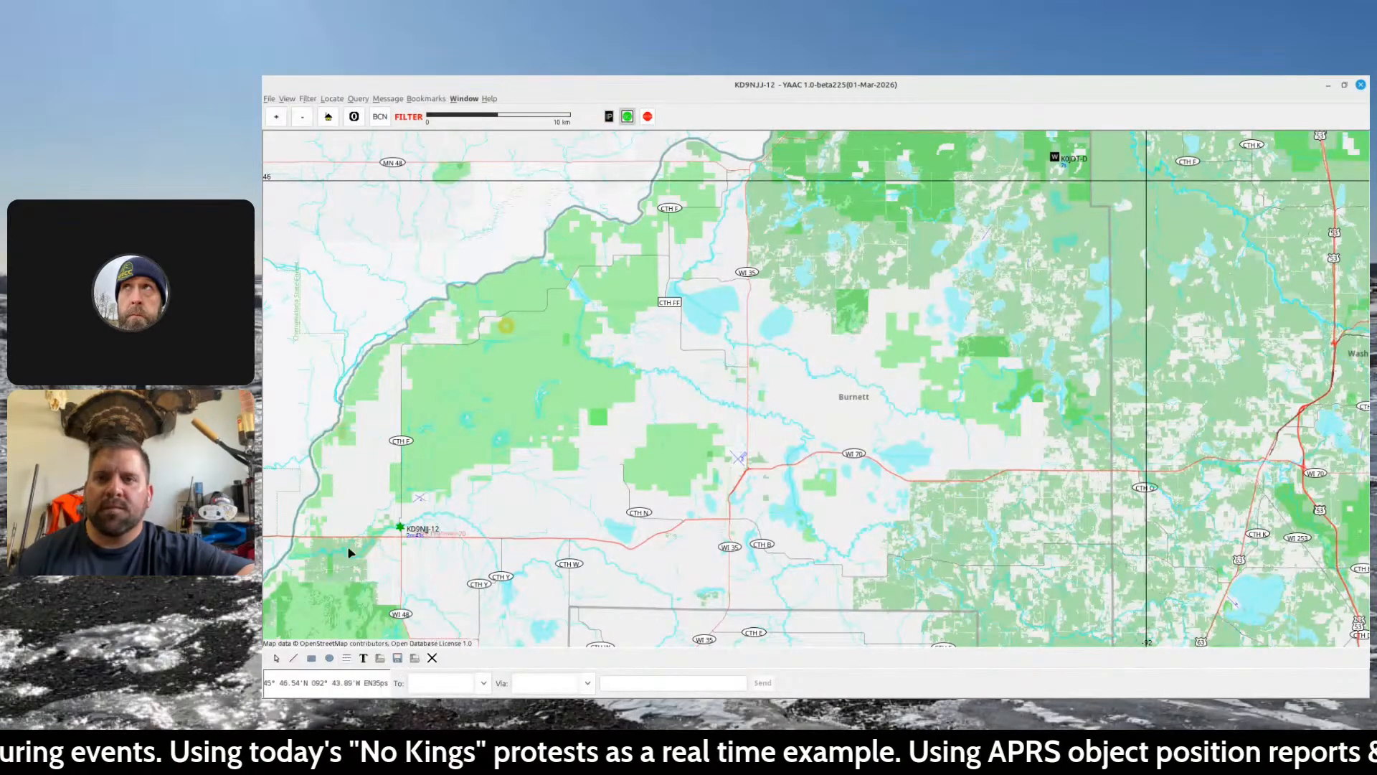
- Set the line color to red #c81900 and draw a small multi-segment outline around the area just south and east of the yellow circle
click(350, 659)
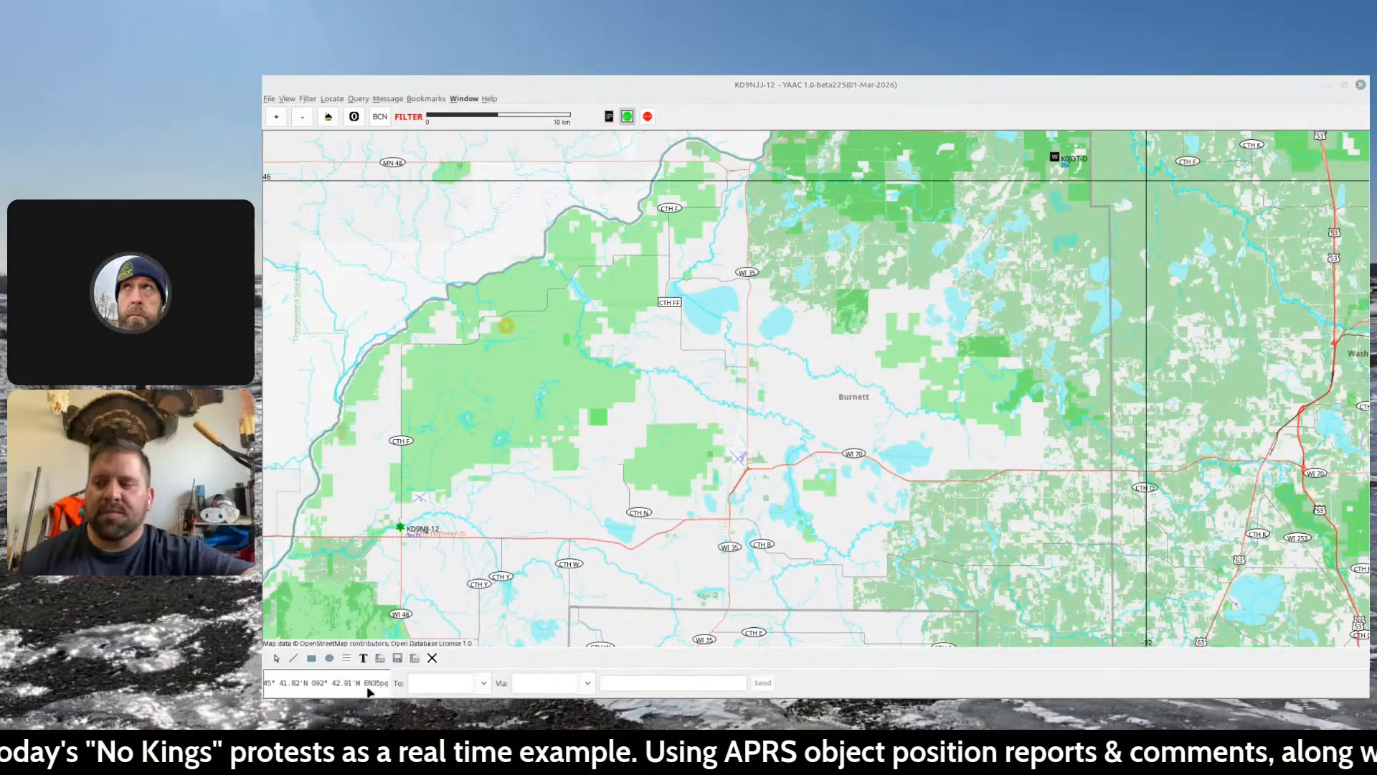
click(352, 690)
click(371, 565)
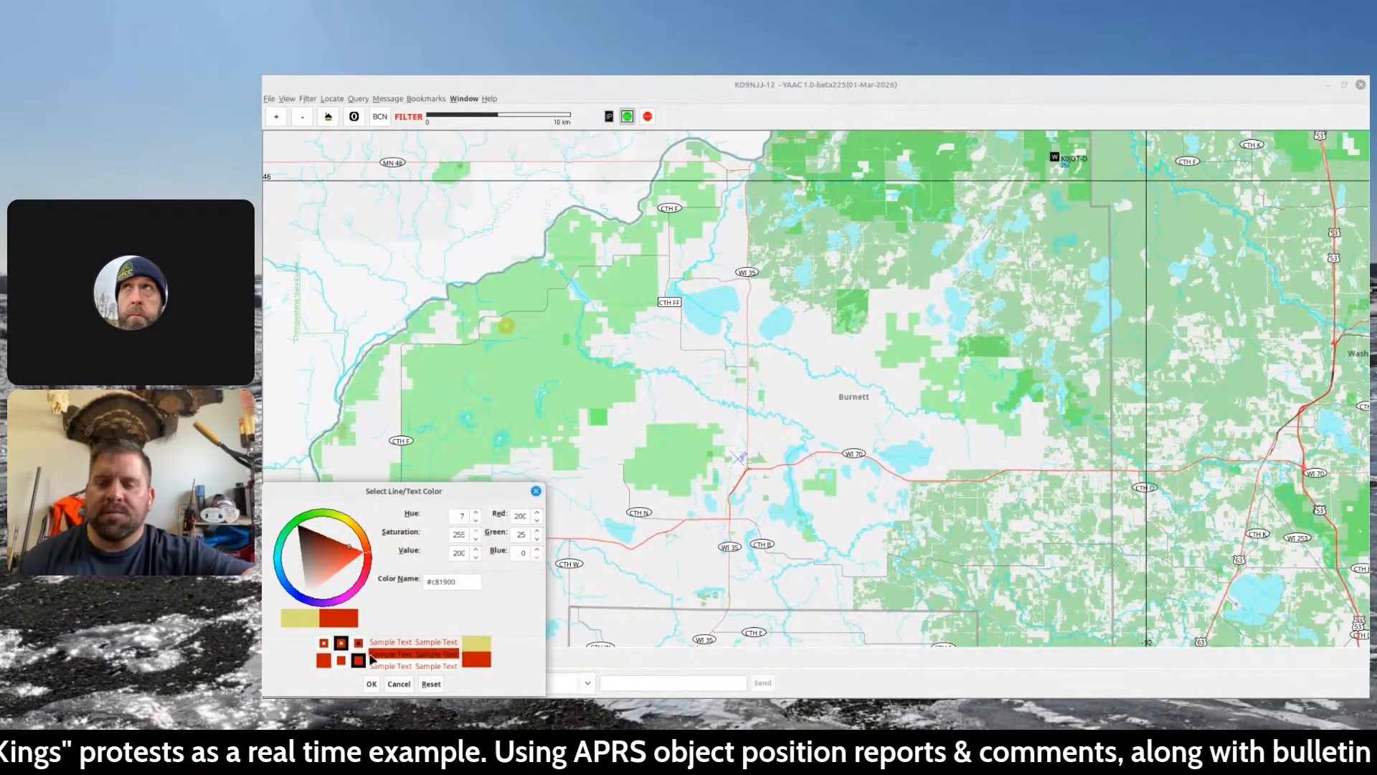
click(371, 684)
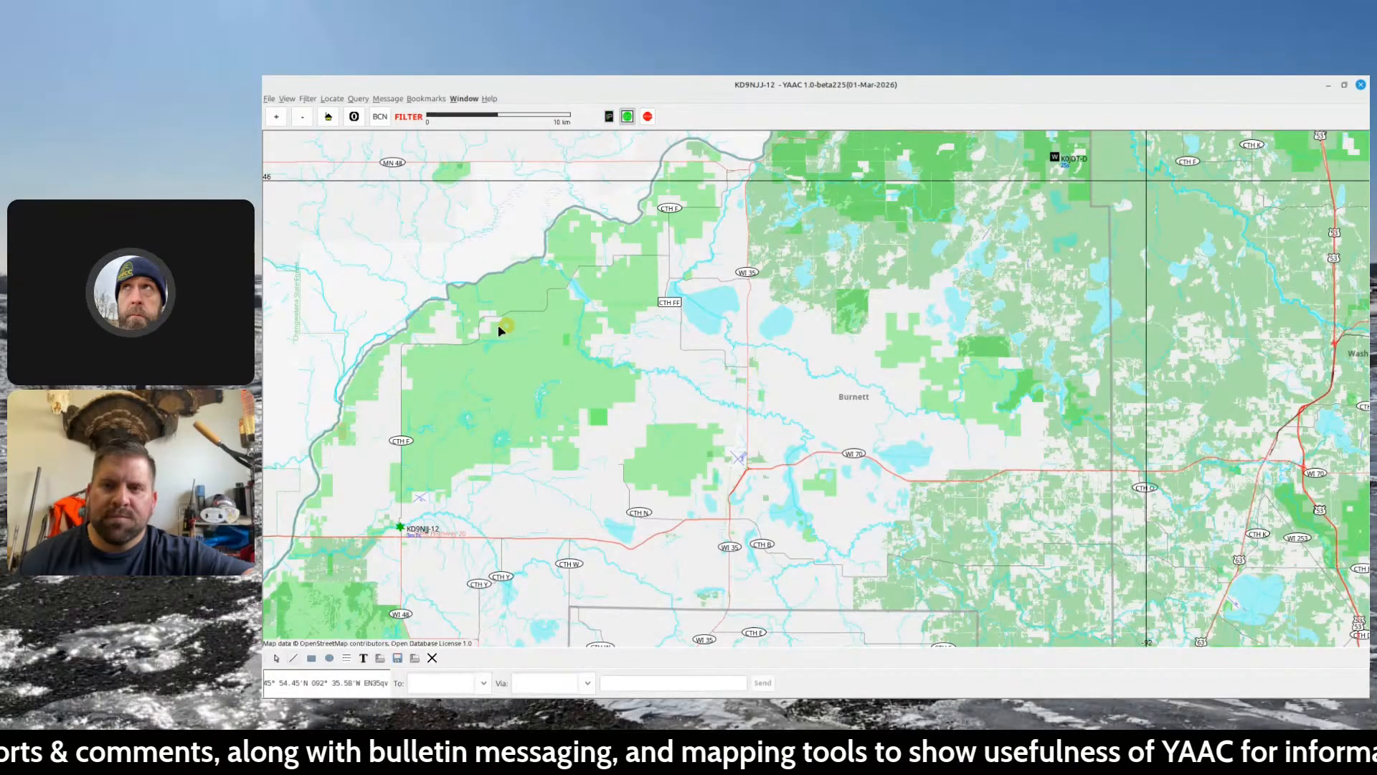
mouse_move(497, 327)
mouse_down()
mouse_move(505, 363)
mouse_move(548, 352)
mouse_move(541, 335)
mouse_move(504, 323)
mouse_move(512, 359)
mouse_move(368, 649)
mouse_move(304, 654)
mouse_up()
click(274, 657)
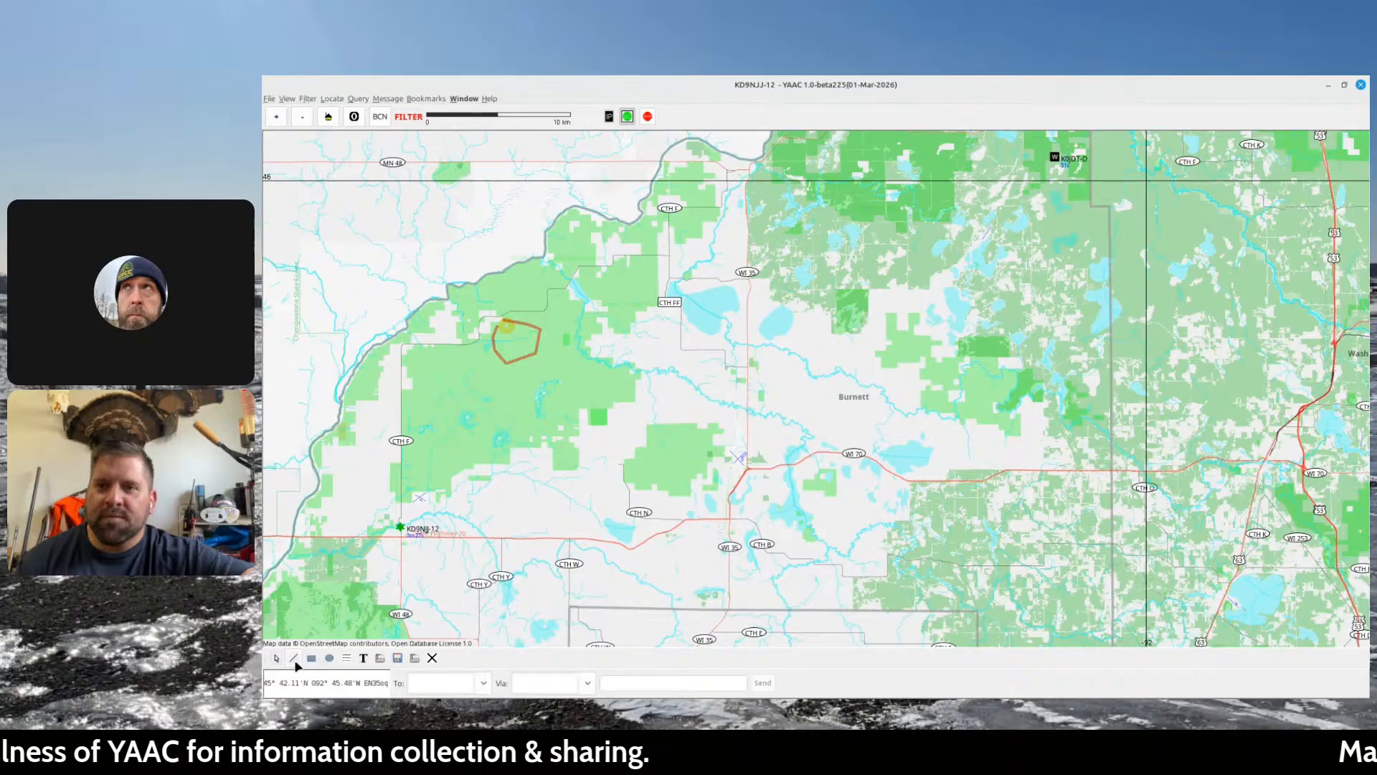
- Change the line color for the next drawing to magenta #c80081
click(350, 660)
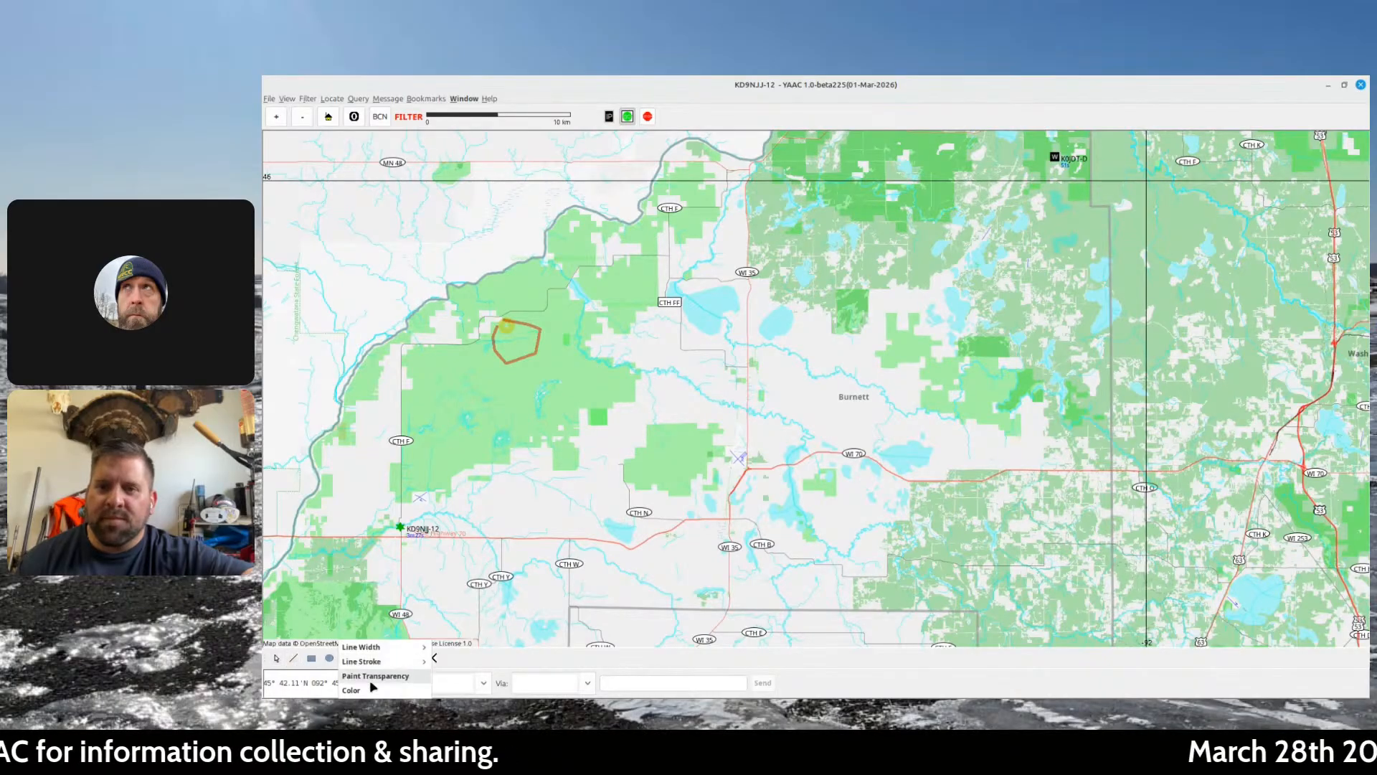
click(398, 693)
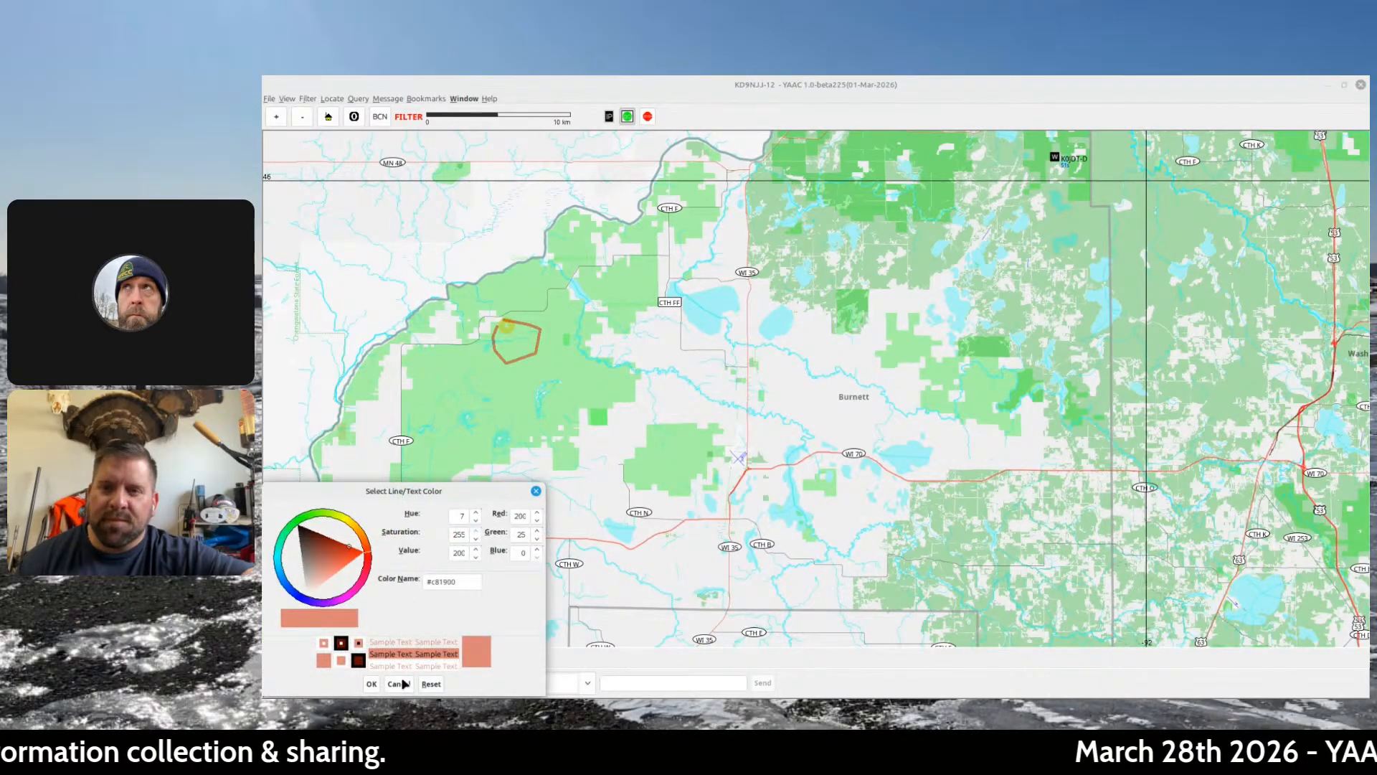
click(365, 593)
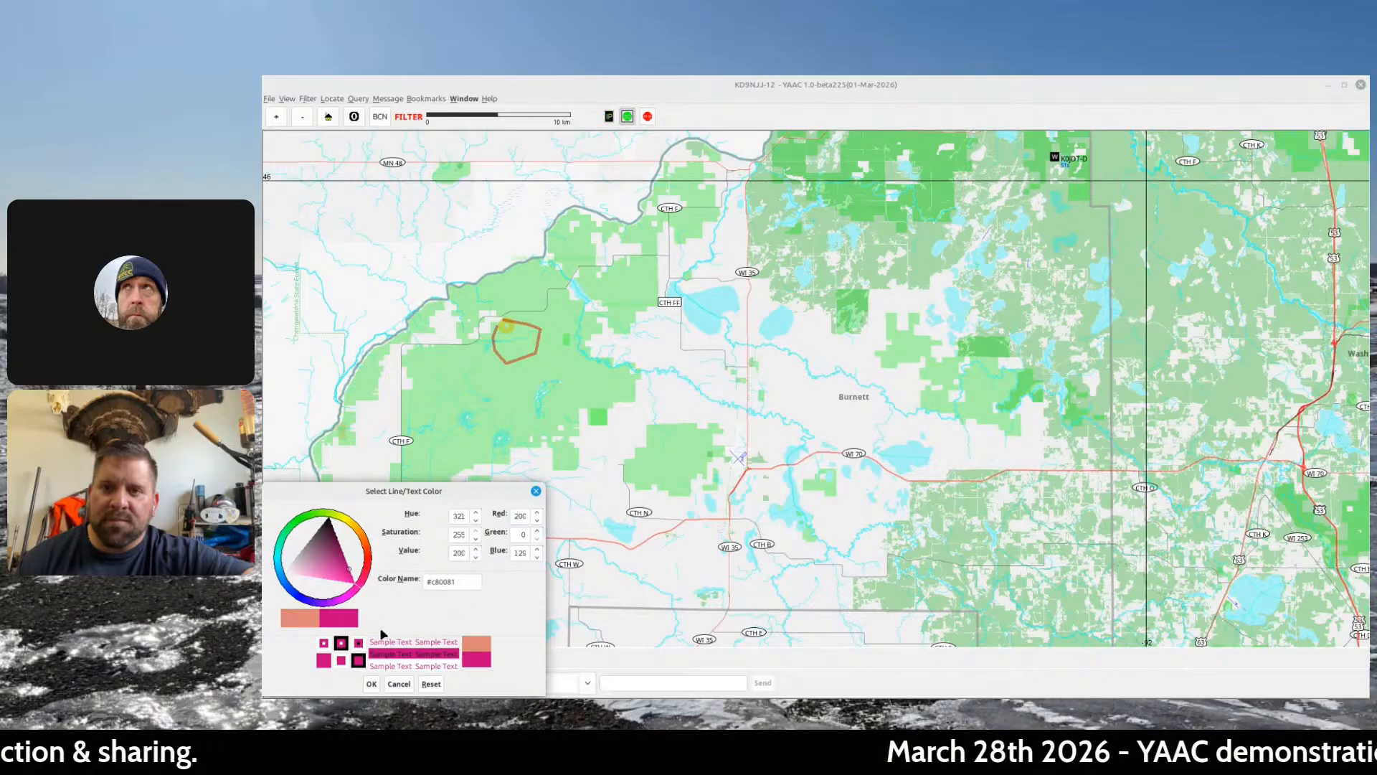
click(371, 683)
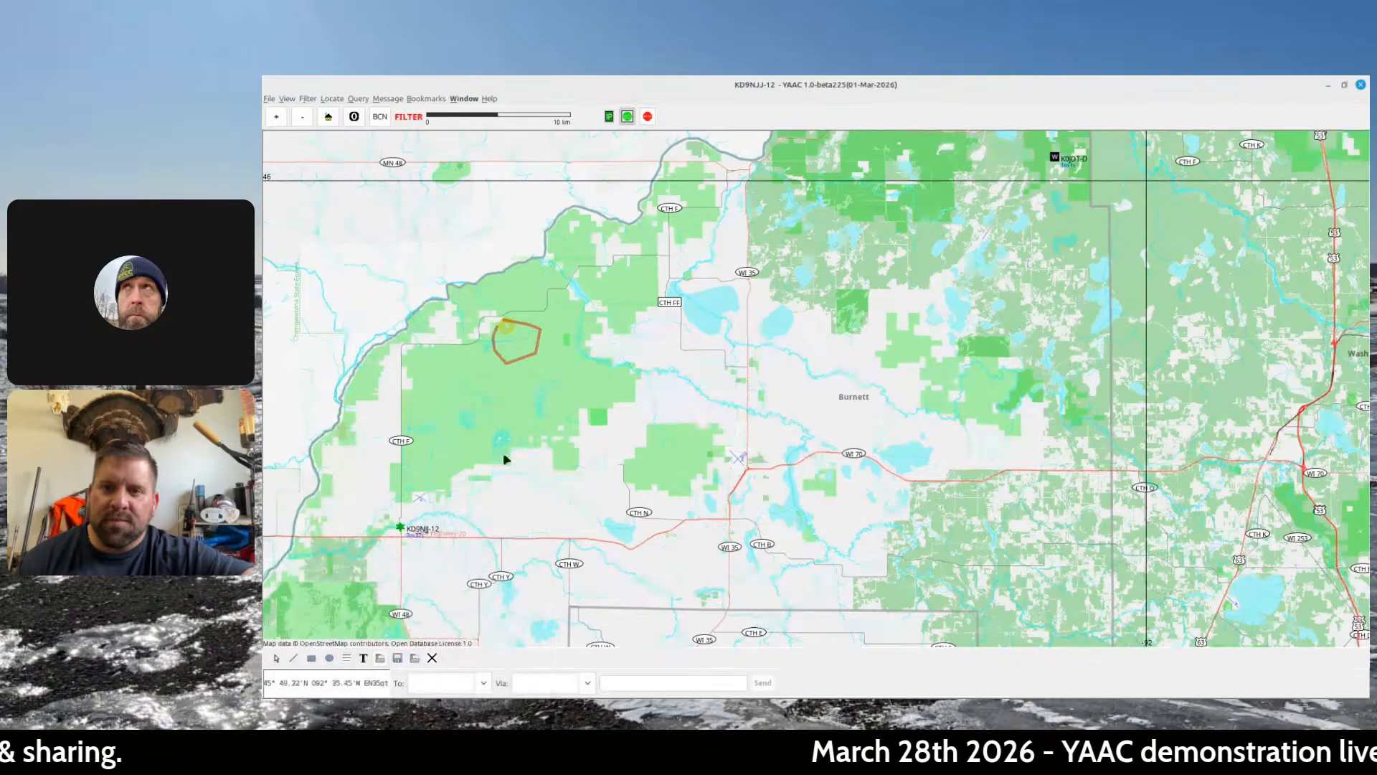
- Draw a larger magenta multi-segment outline enclosing the red outline and the yellow circle, ending at its starting point
click(496, 305)
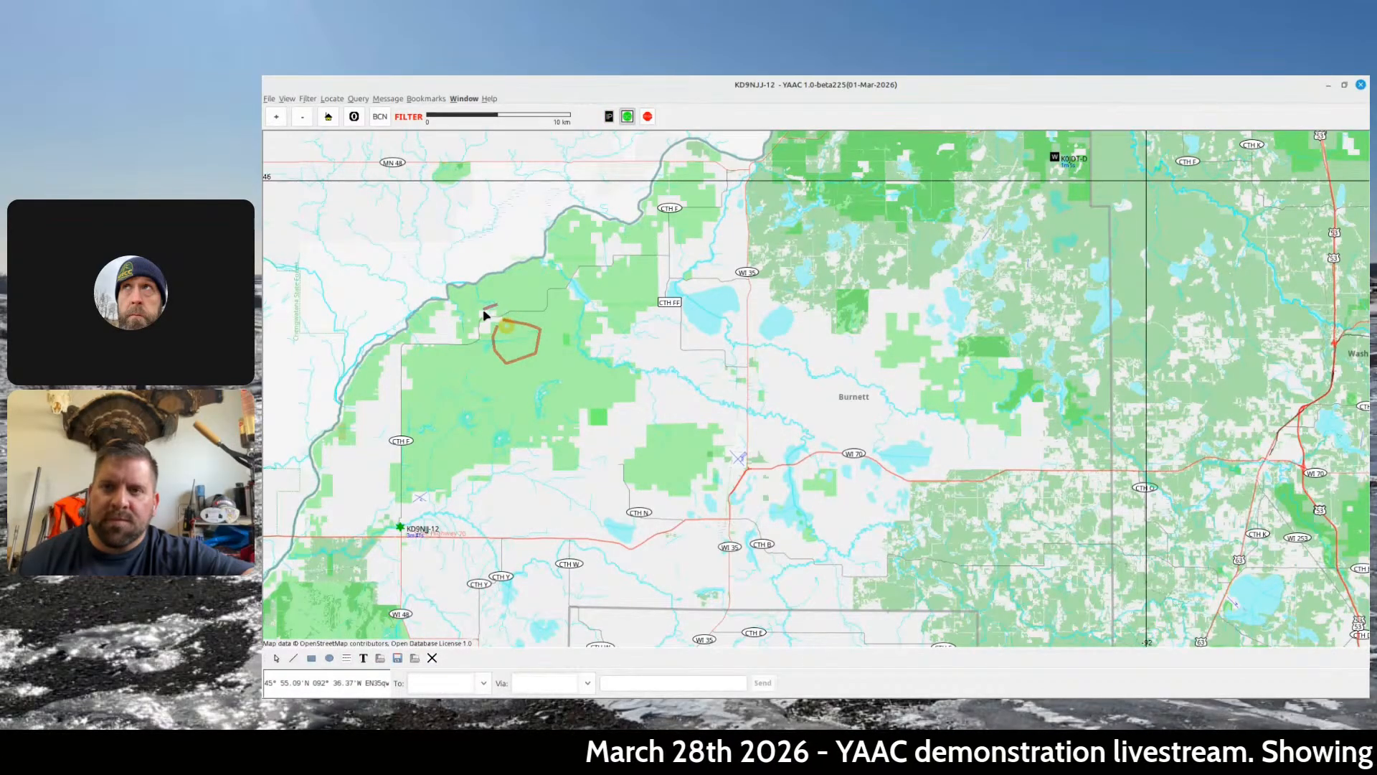
click(482, 311)
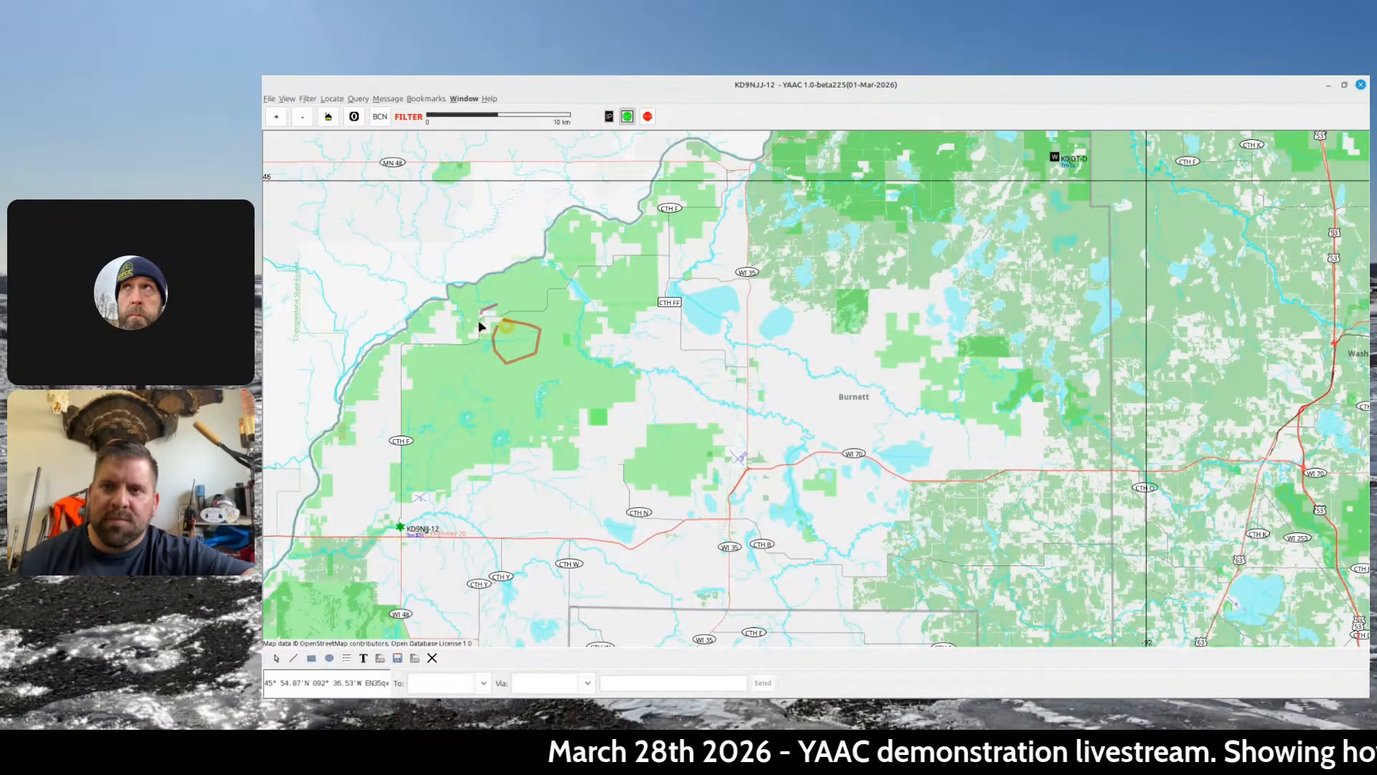
click(475, 384)
click(518, 403)
click(569, 391)
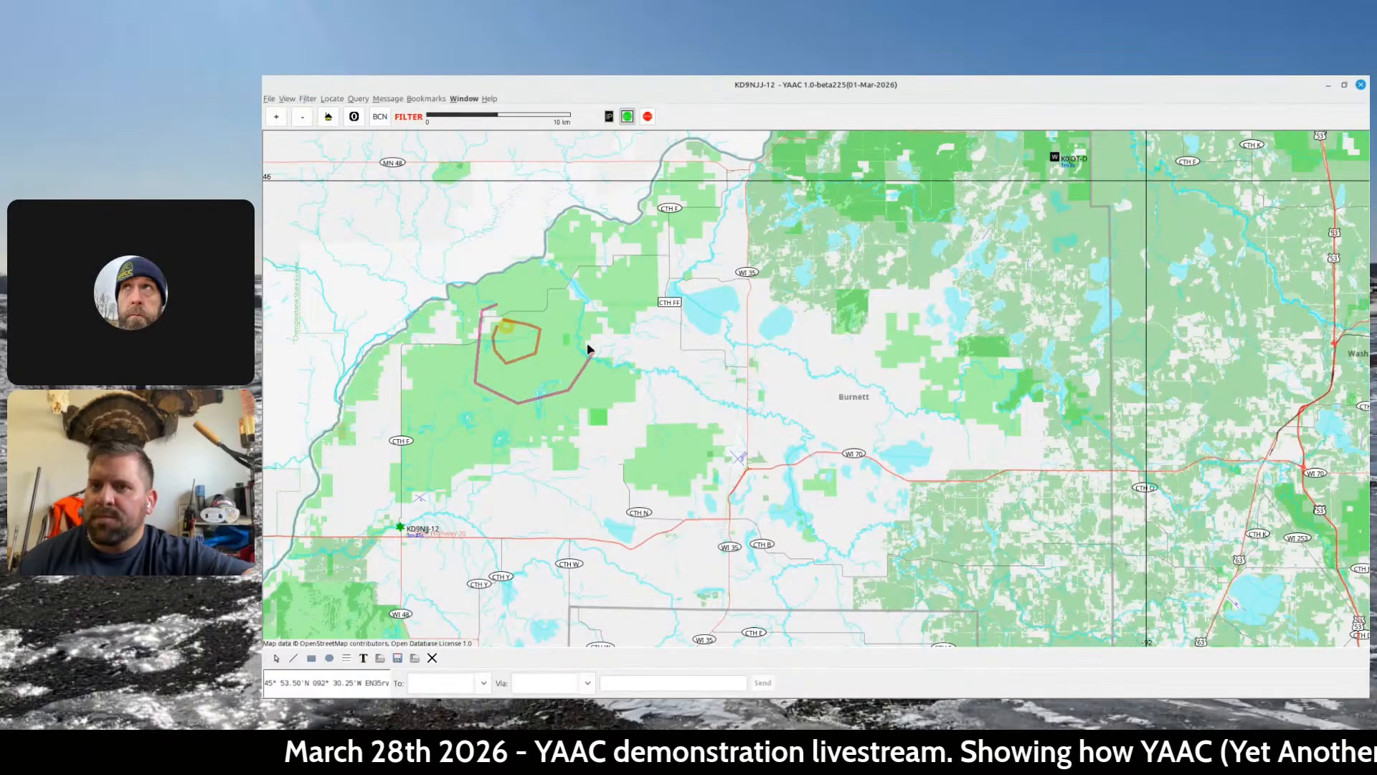
click(552, 295)
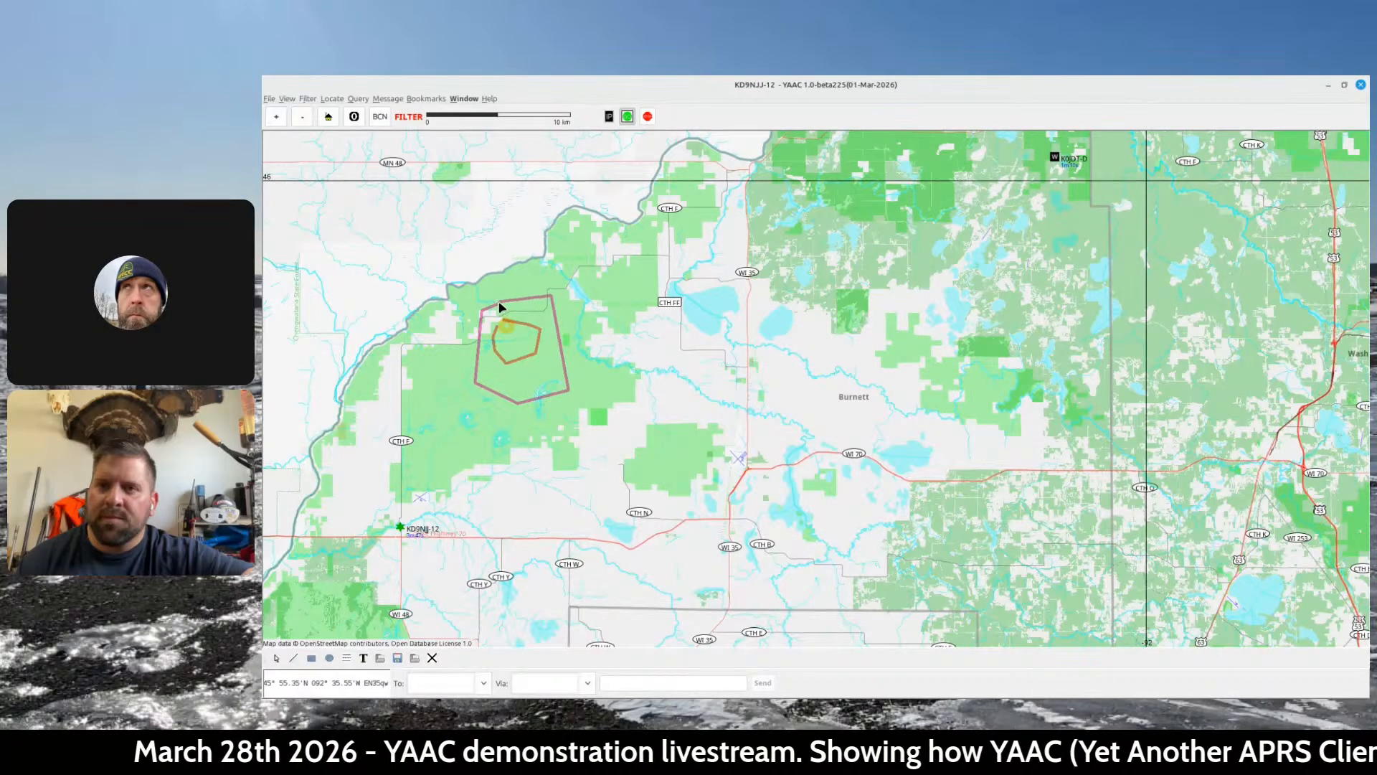
click(495, 305)
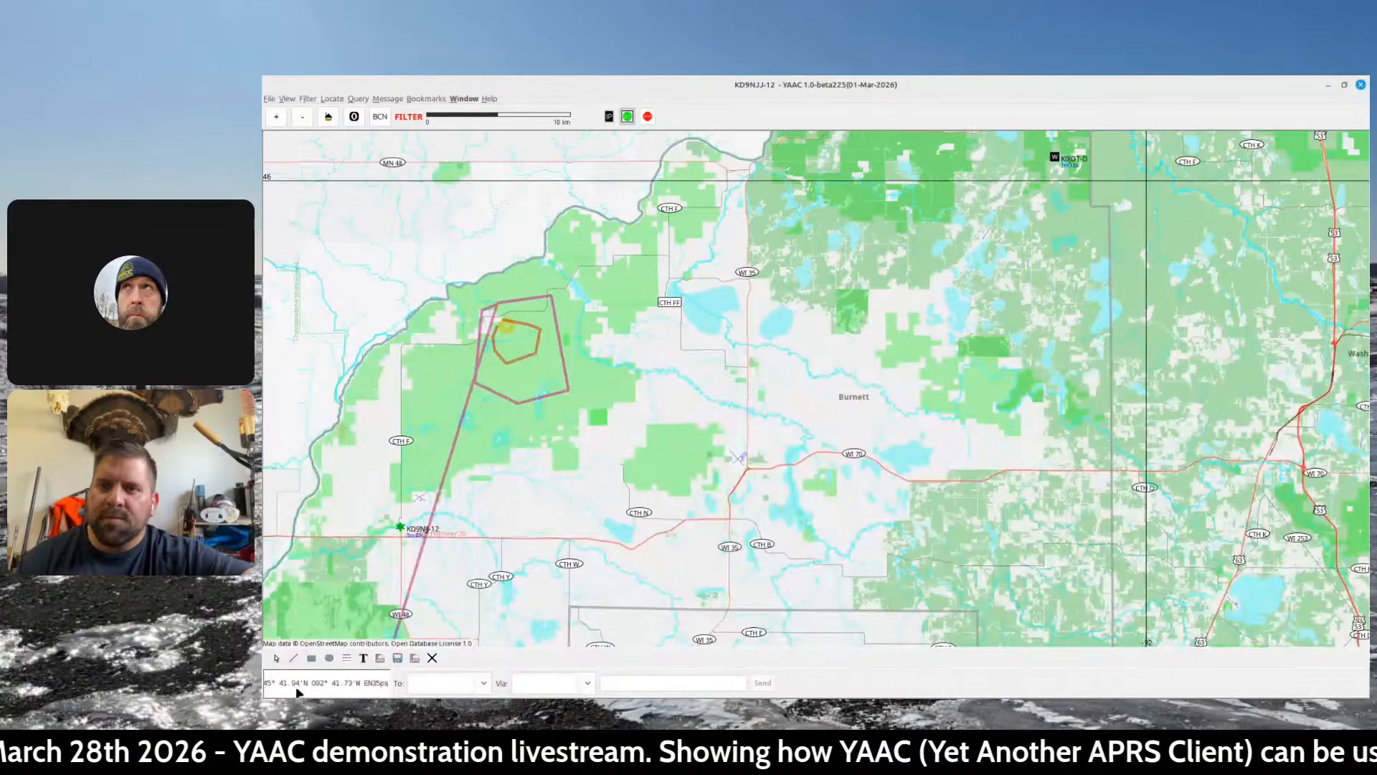
click(277, 655)
- Close the Draw Toolbar and examine the red and magenta outlines against the surrounding roads in close-up
scroll(414, 343, up, 1)
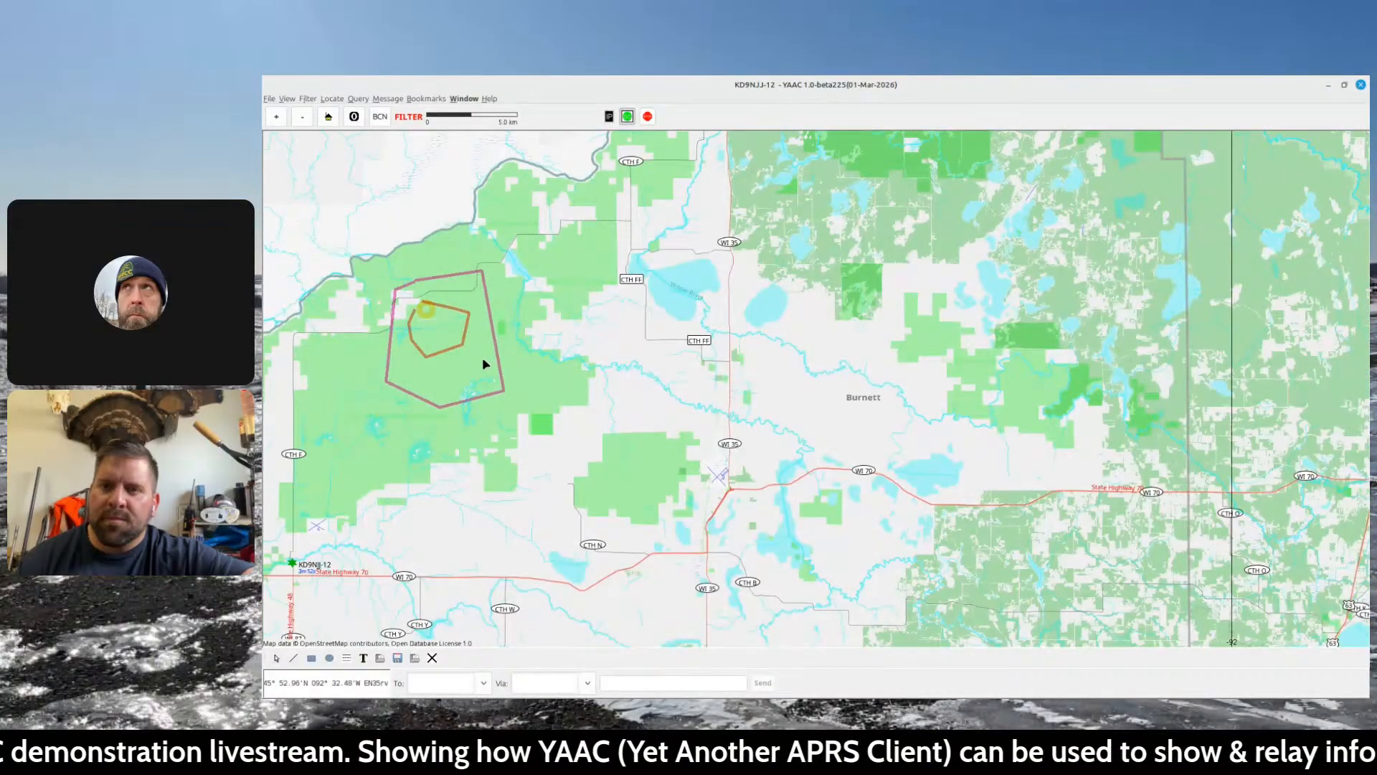
scroll(419, 372, up, 1)
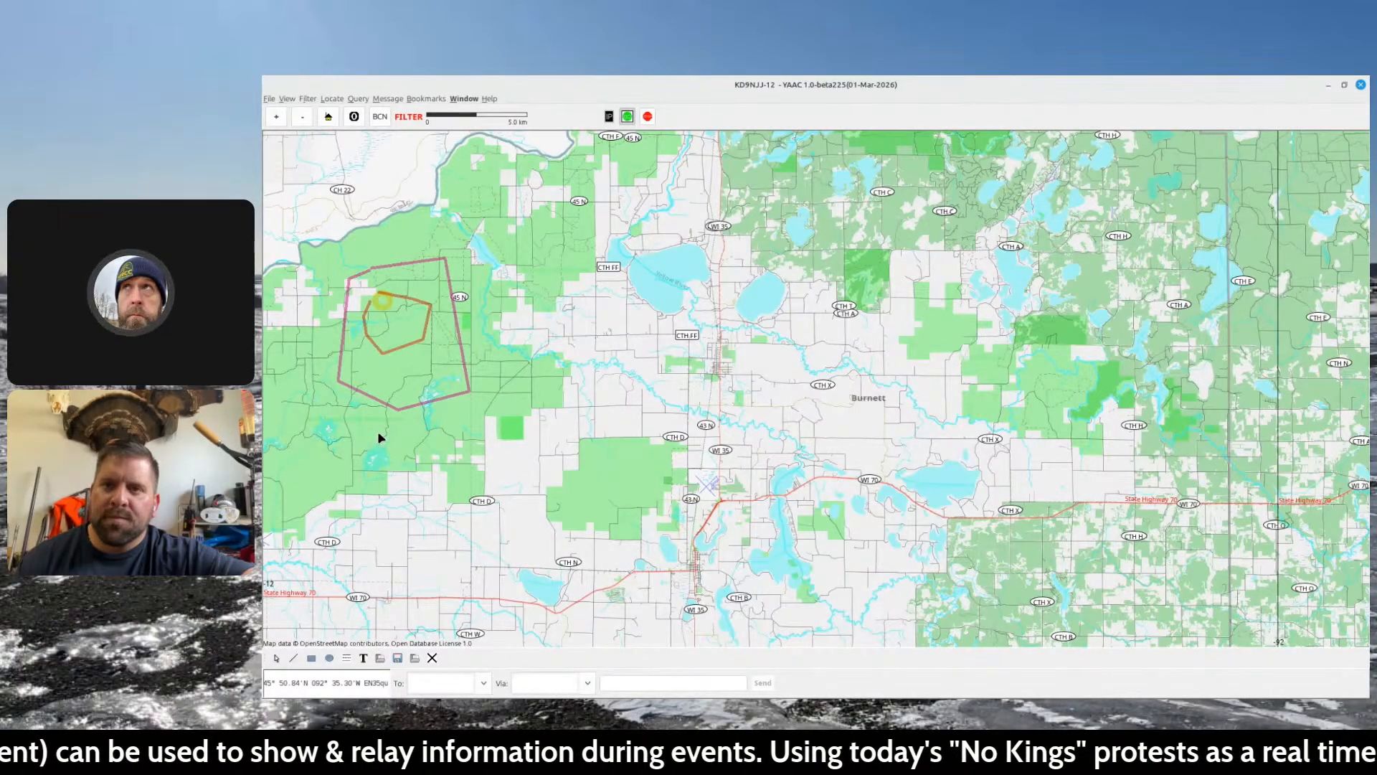
scroll(556, 470, up, 1)
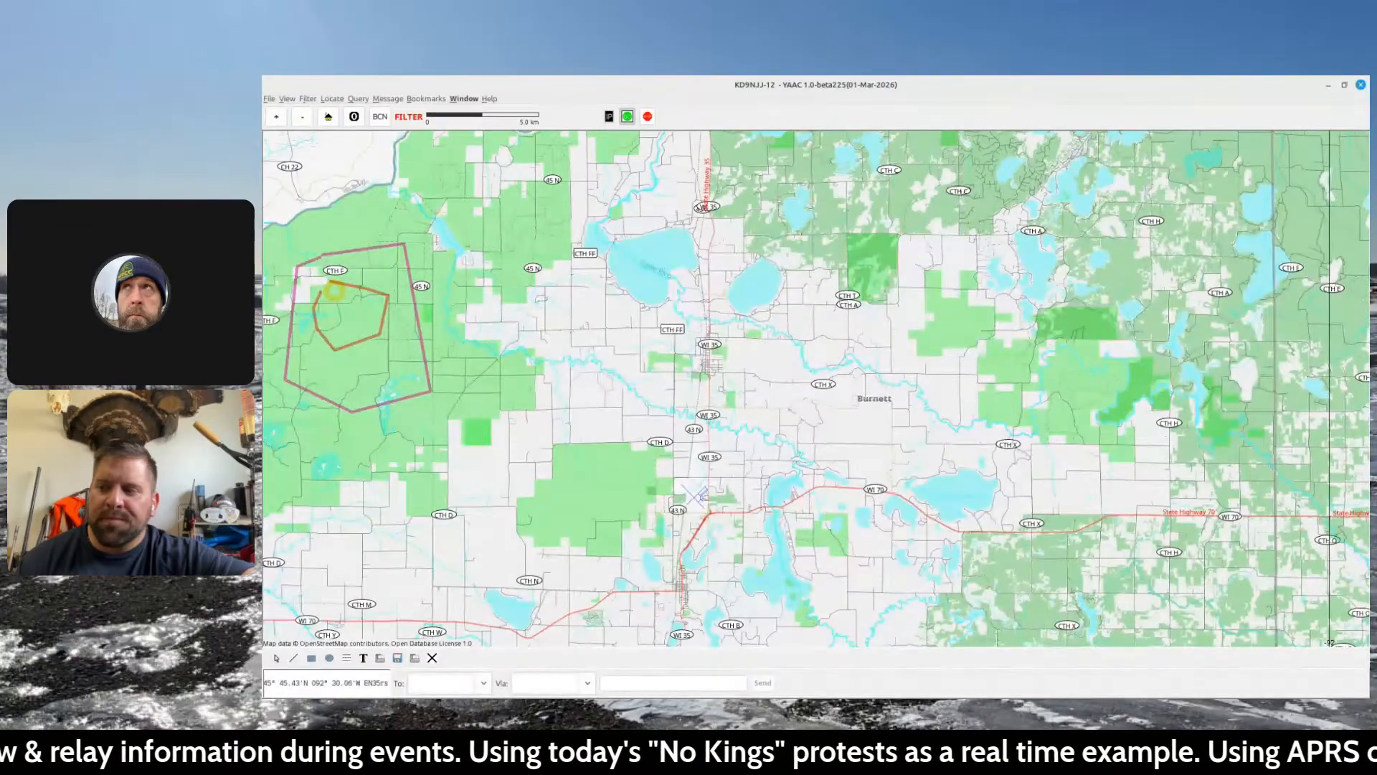
click(433, 659)
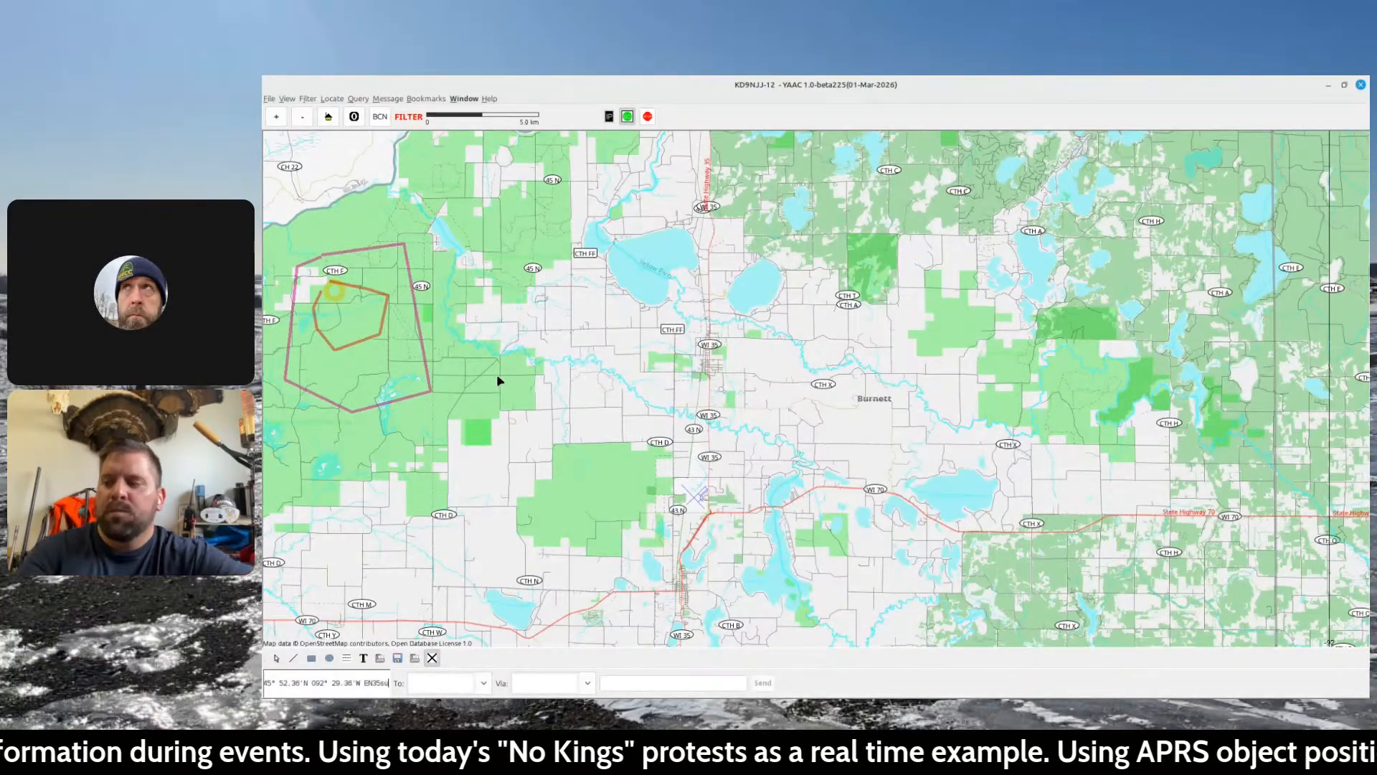
click(271, 102)
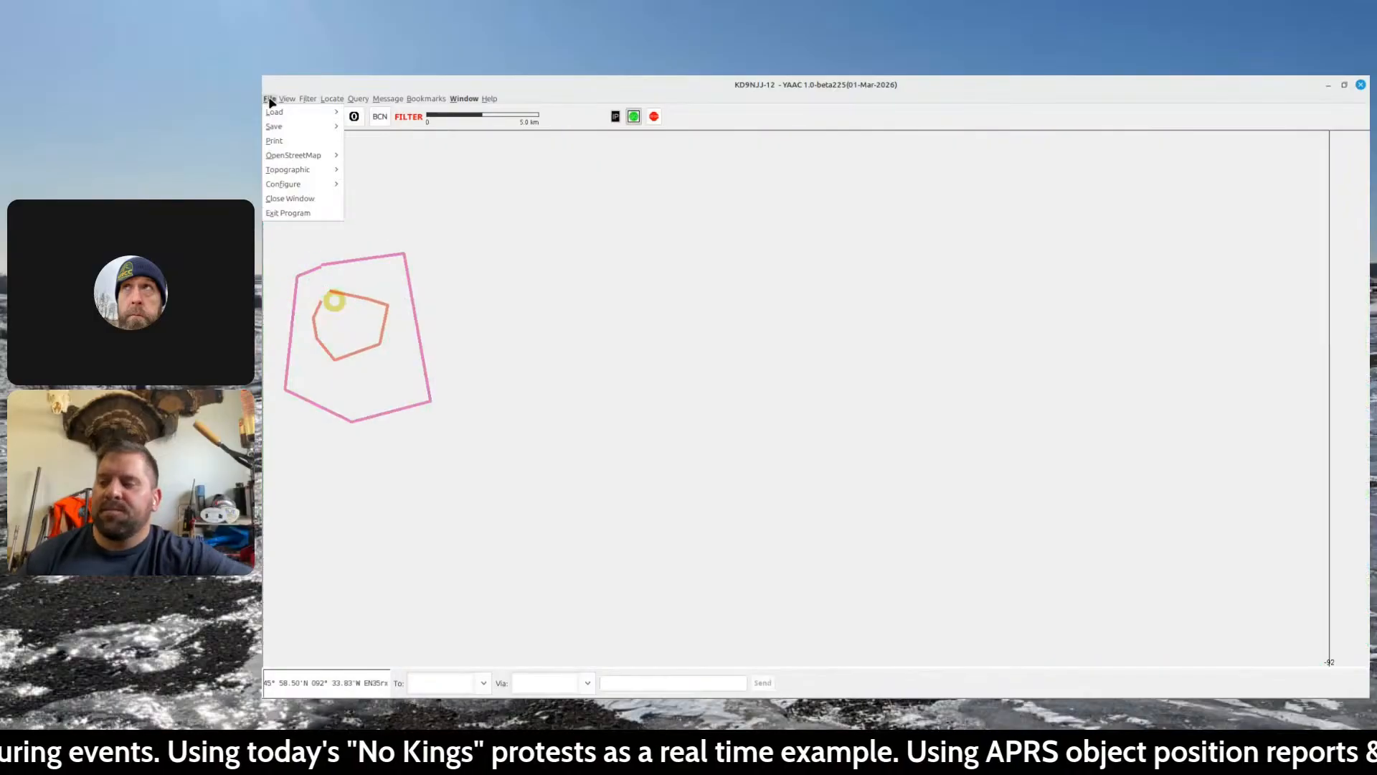
click(542, 239)
drag(453, 301, 839, 400)
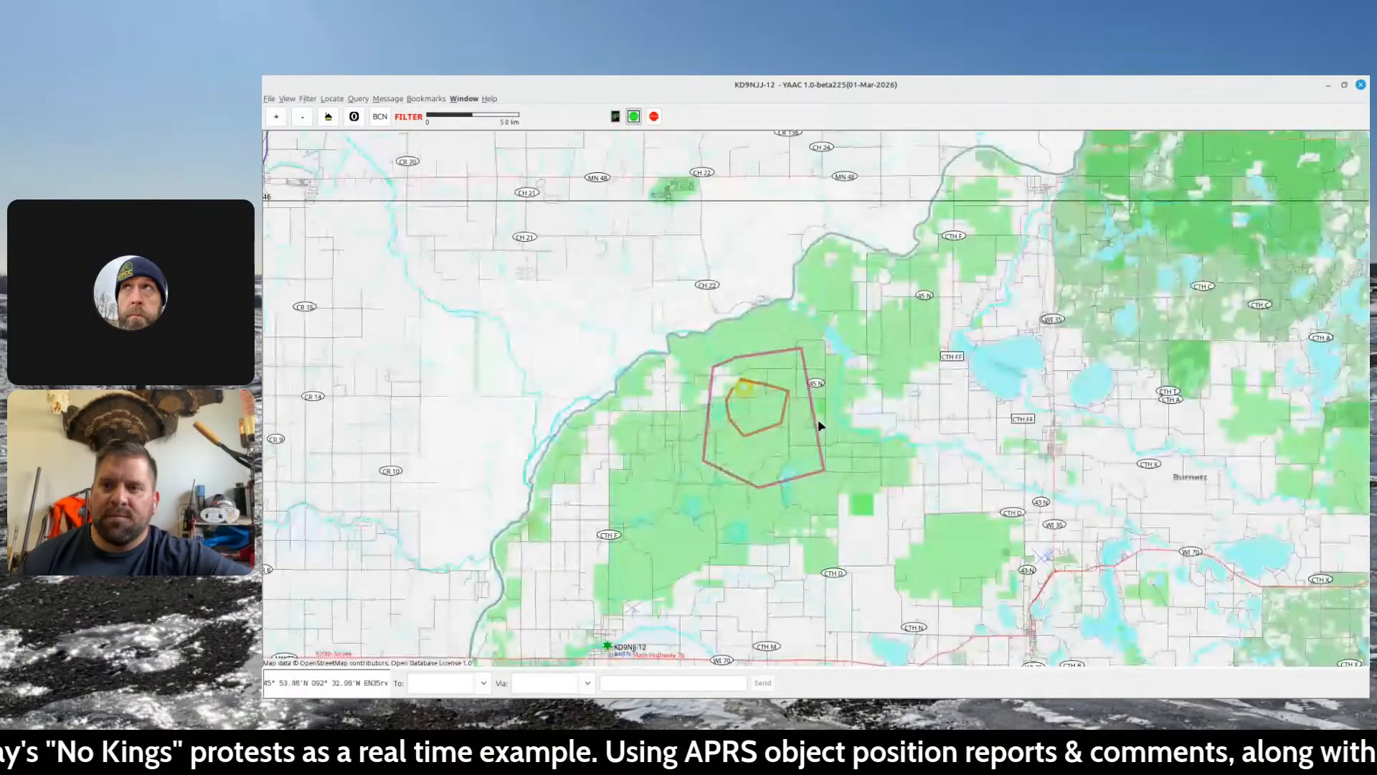
scroll(820, 422, up, 3)
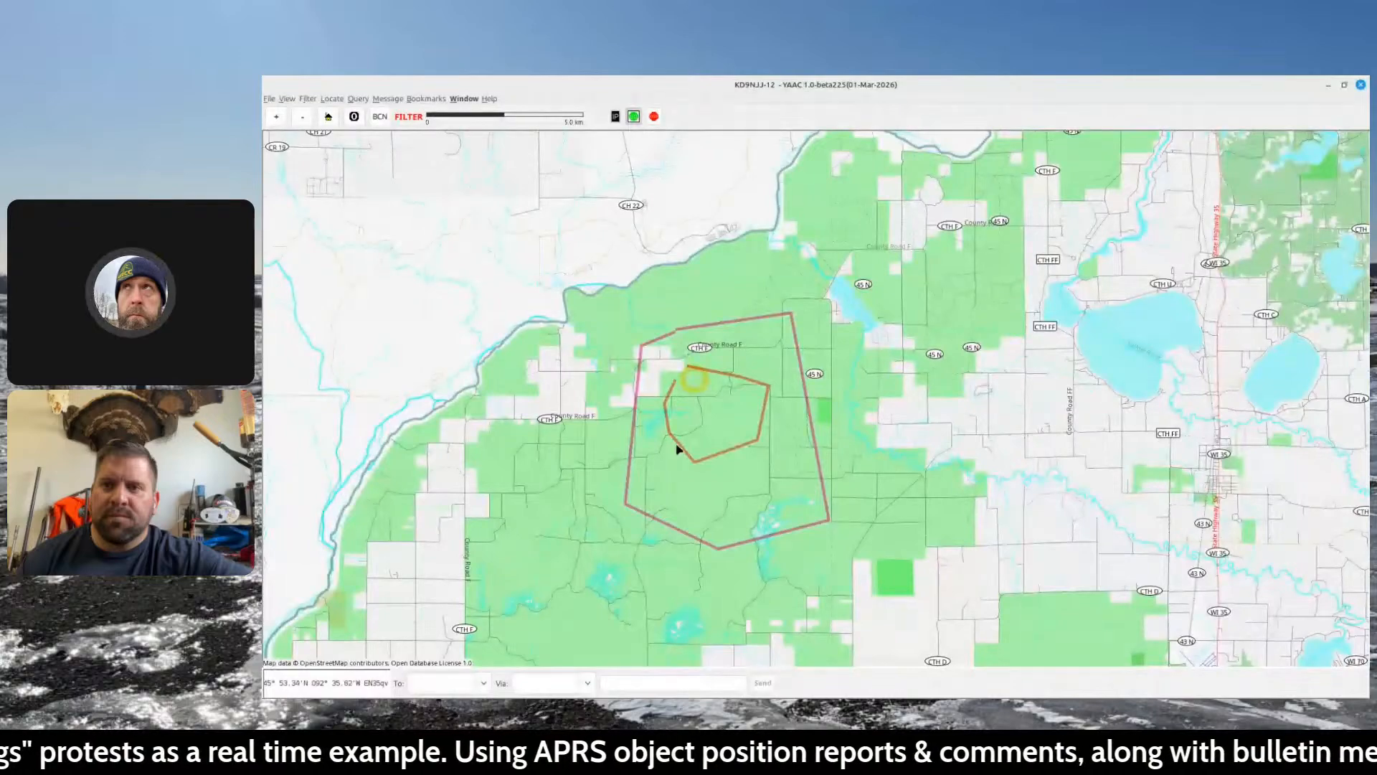